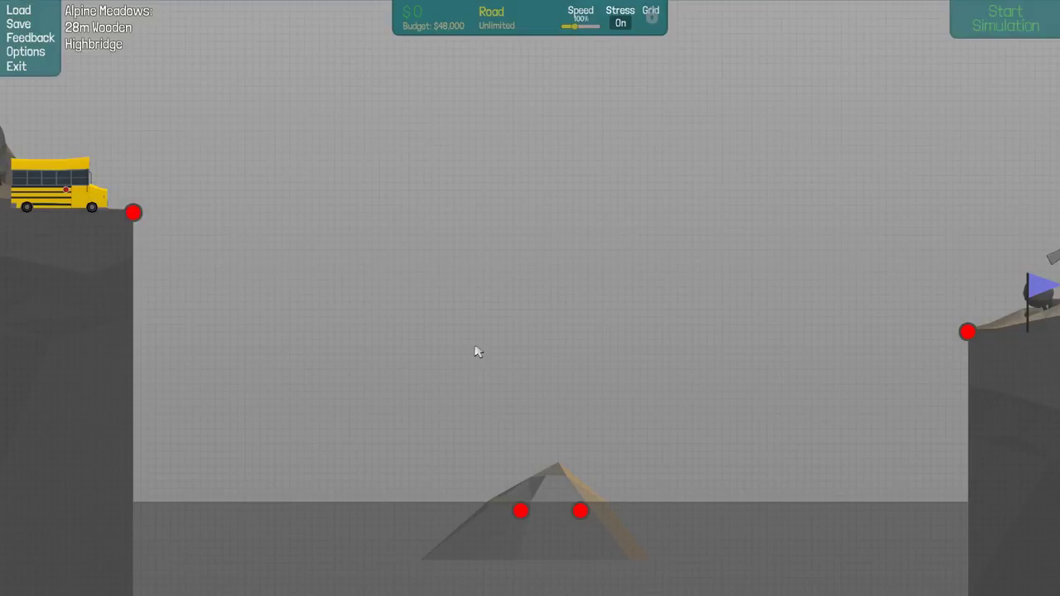
# Step: Test the level with no bridge, then switch the build material to Wood
pyautogui.press('space')
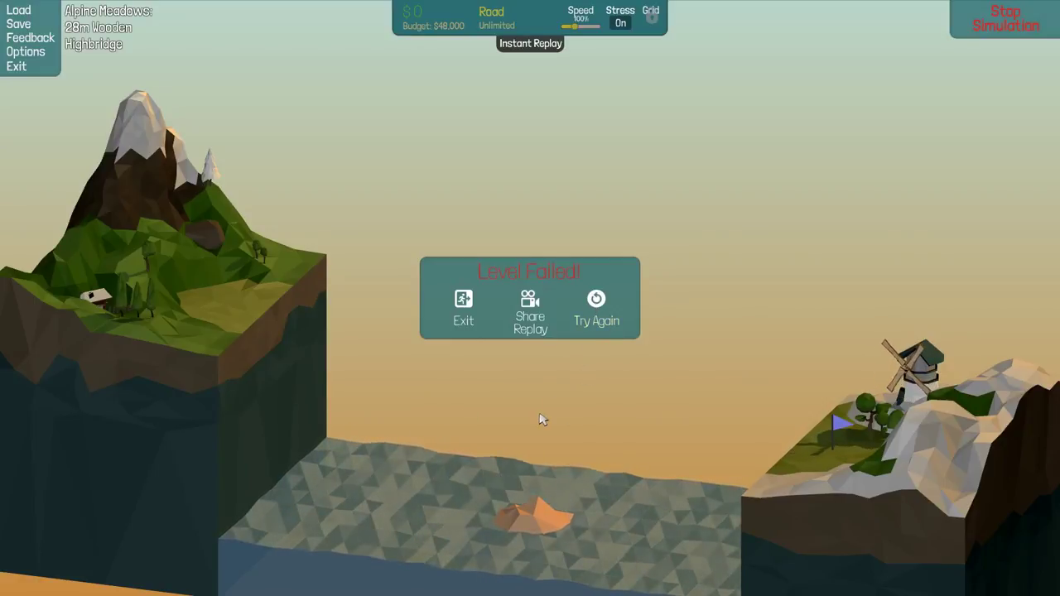
pyautogui.click(597, 298)
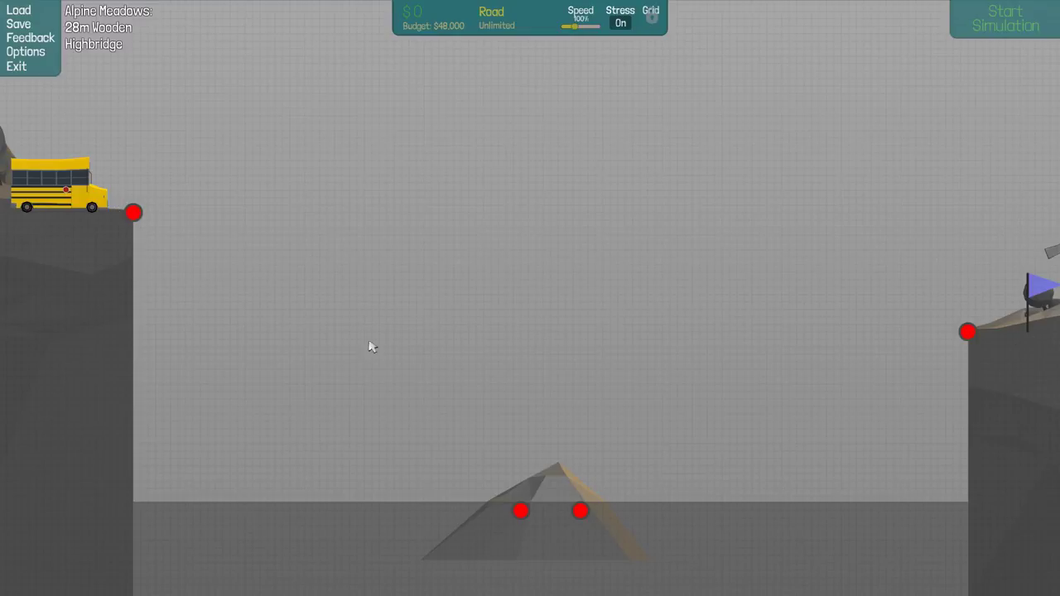
pyautogui.rightClick(580, 367)
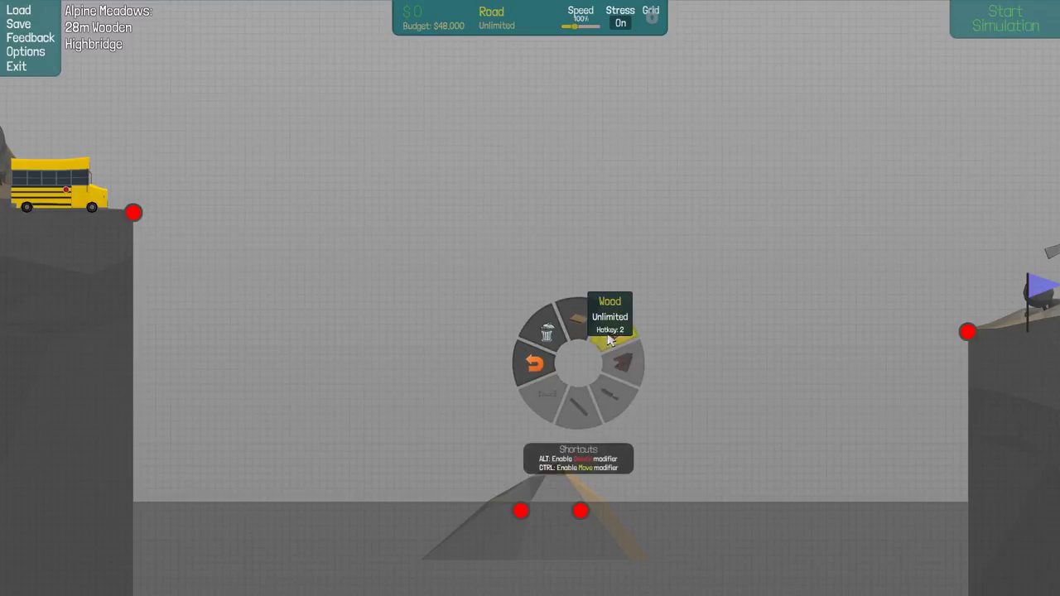
pyautogui.click(613, 341)
# Step: Build a small wooden A-frame up from the right rock anchor
pyautogui.click(579, 512)
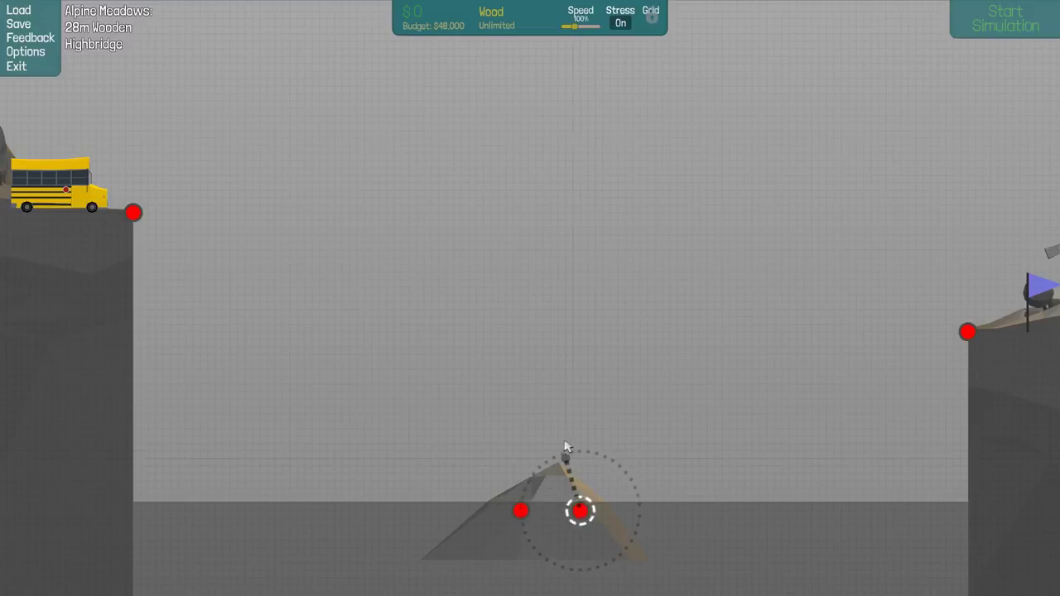
pyautogui.click(566, 456)
pyautogui.click(595, 458)
pyautogui.click(580, 510)
# Step: Build the matching left wooden frame, level its top joint and add an upright
pyautogui.click(520, 510)
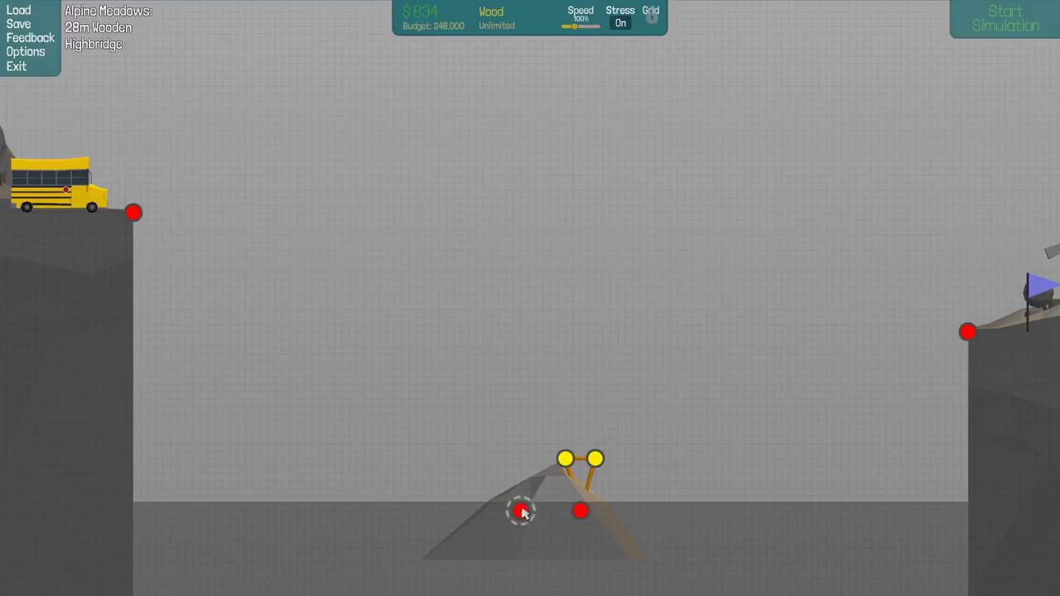
pyautogui.click(535, 457)
pyautogui.click(505, 458)
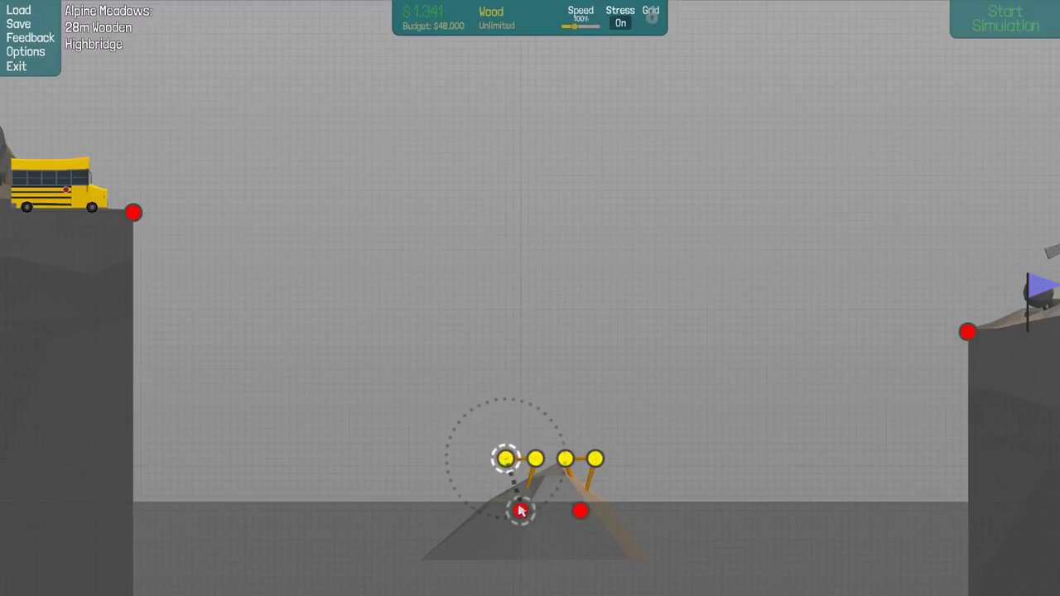
pyautogui.click(520, 512)
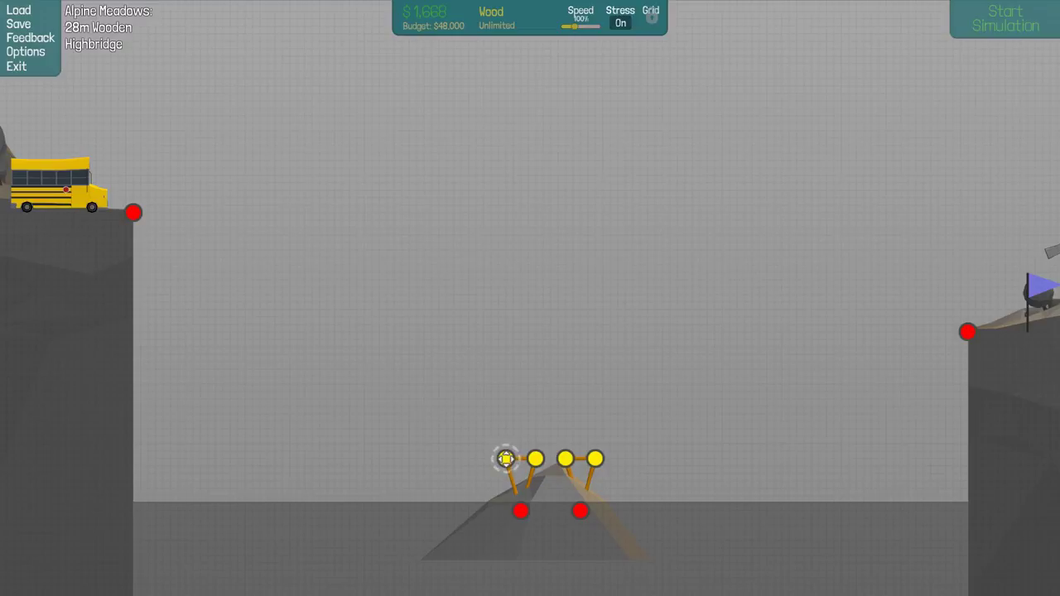
pyautogui.moveTo(498, 458); pyautogui.dragTo(505, 458)
pyautogui.click(507, 412)
# Step: Build the left tower's first X-braced level with two wooden uprights
pyautogui.moveTo(507, 461); pyautogui.dragTo(505, 400)
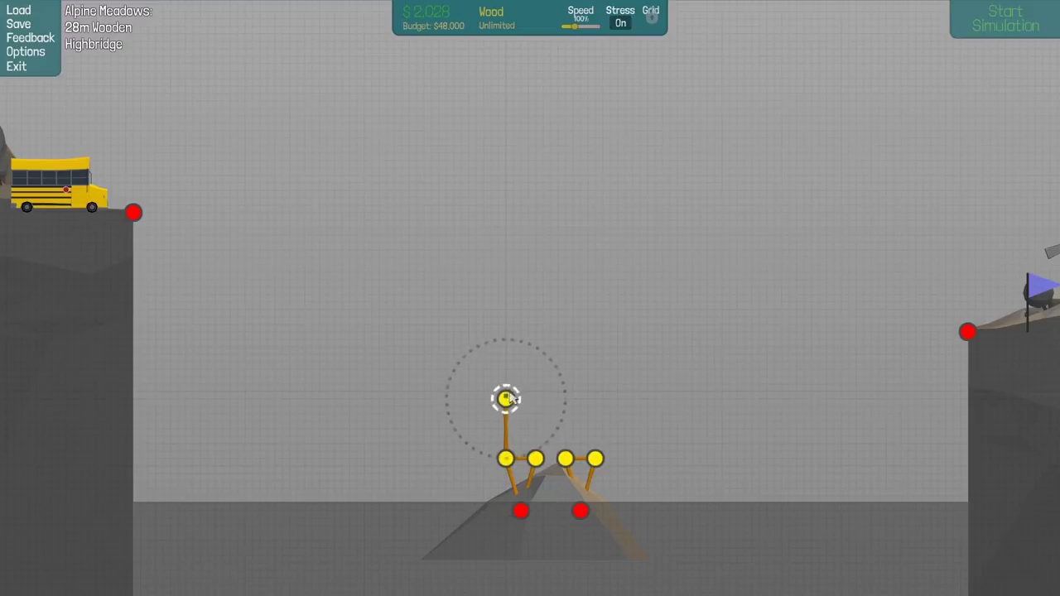
pyautogui.rightClick(615, 323)
pyautogui.moveTo(505, 459); pyautogui.dragTo(508, 416)
pyautogui.click(507, 413)
pyautogui.click(535, 459)
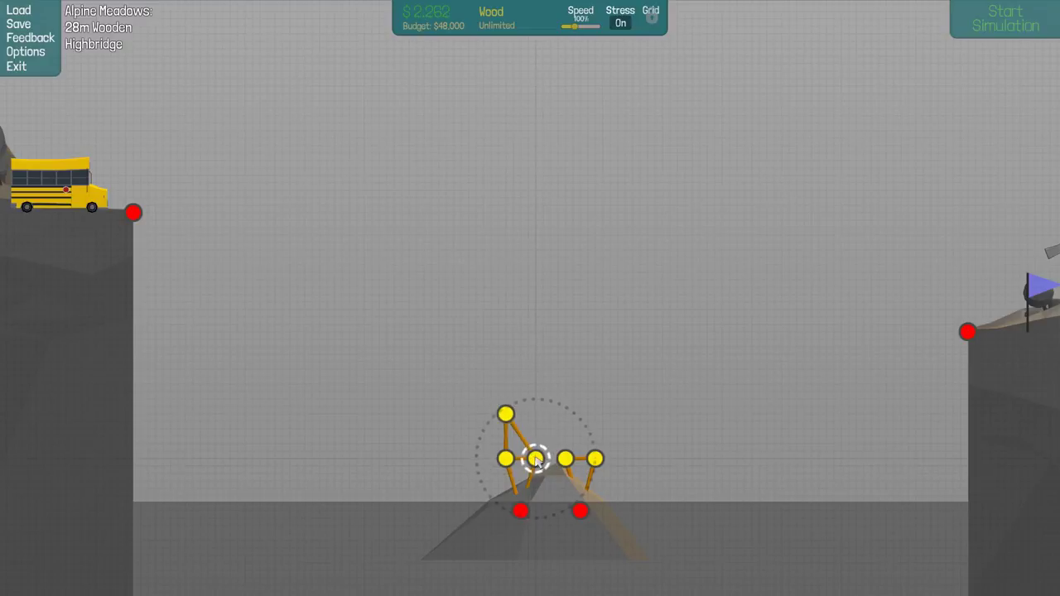
pyautogui.click(535, 411)
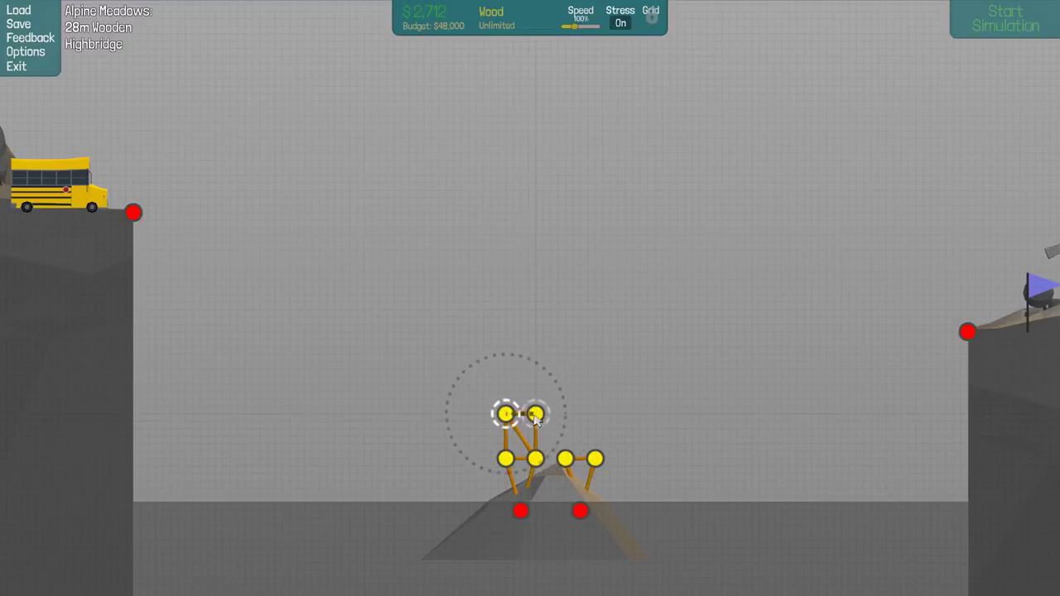
pyautogui.click(535, 412)
pyautogui.click(505, 459)
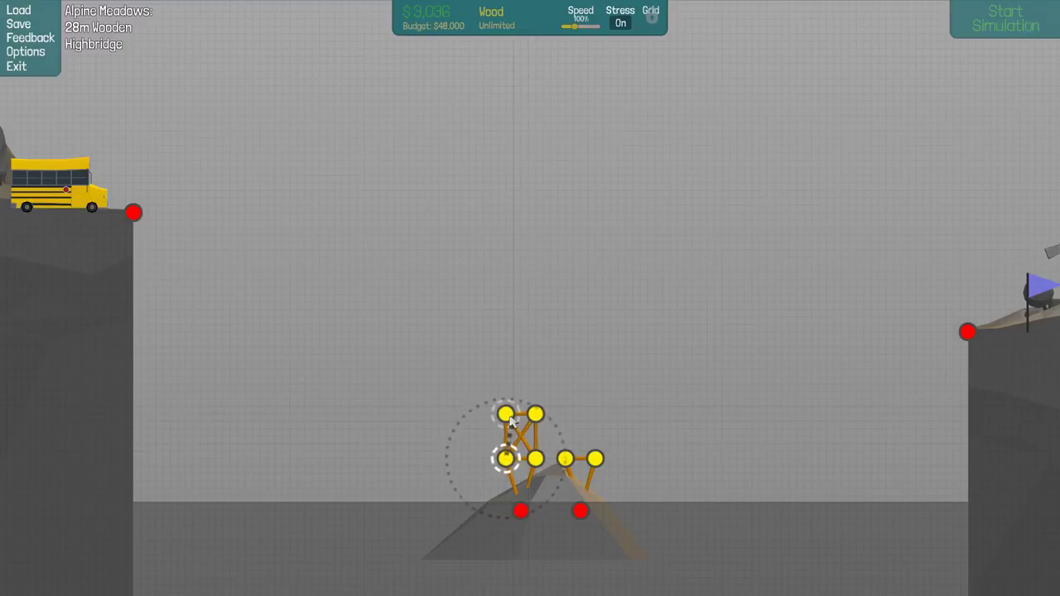
# Step: Add a second braced level to the left tower
pyautogui.click(506, 369)
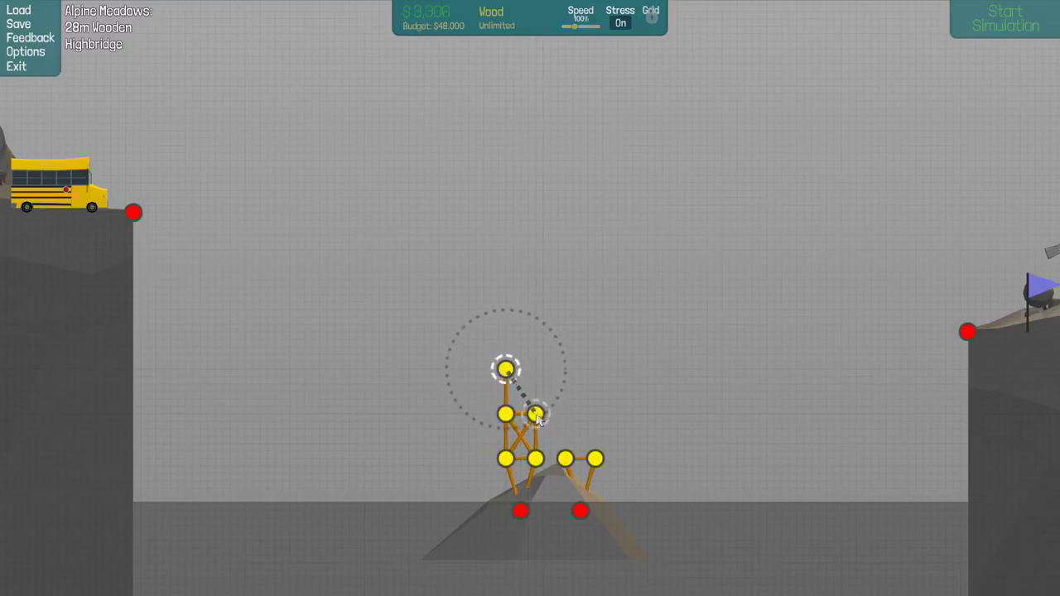
pyautogui.click(535, 411)
pyautogui.click(535, 369)
pyautogui.click(505, 412)
pyautogui.rightClick(549, 392)
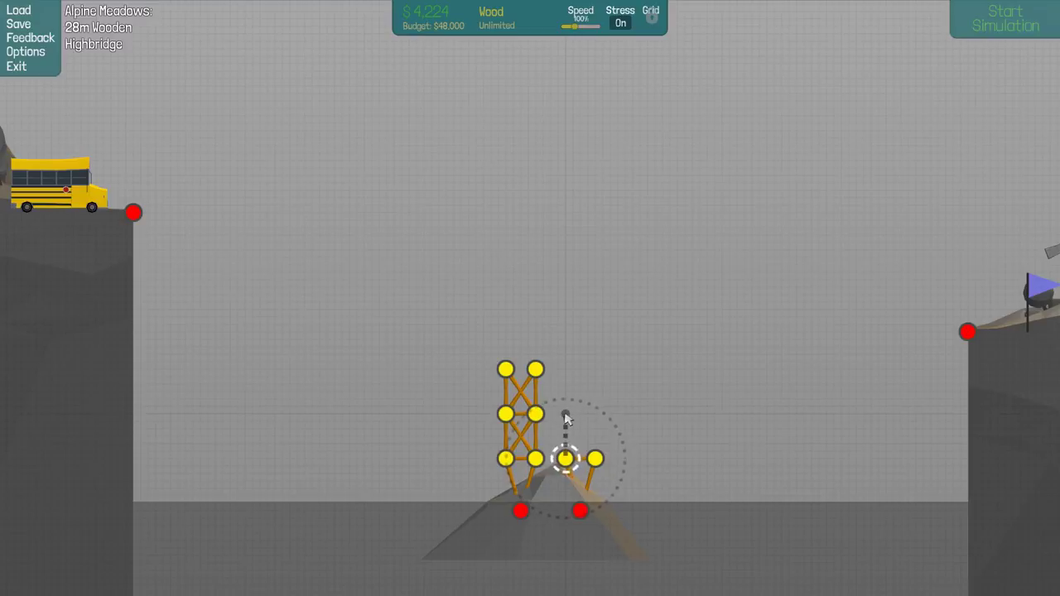
# Step: Build the right tower's first X-braced level beside the left tower
pyautogui.click(565, 414)
pyautogui.click(595, 415)
pyautogui.click(595, 458)
pyautogui.click(565, 414)
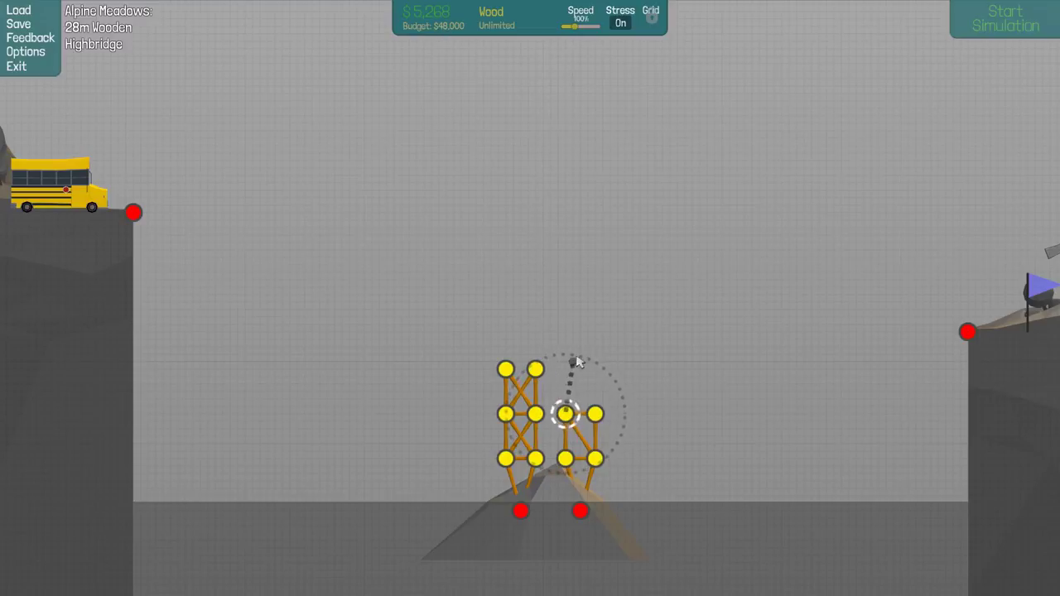
pyautogui.click(565, 458)
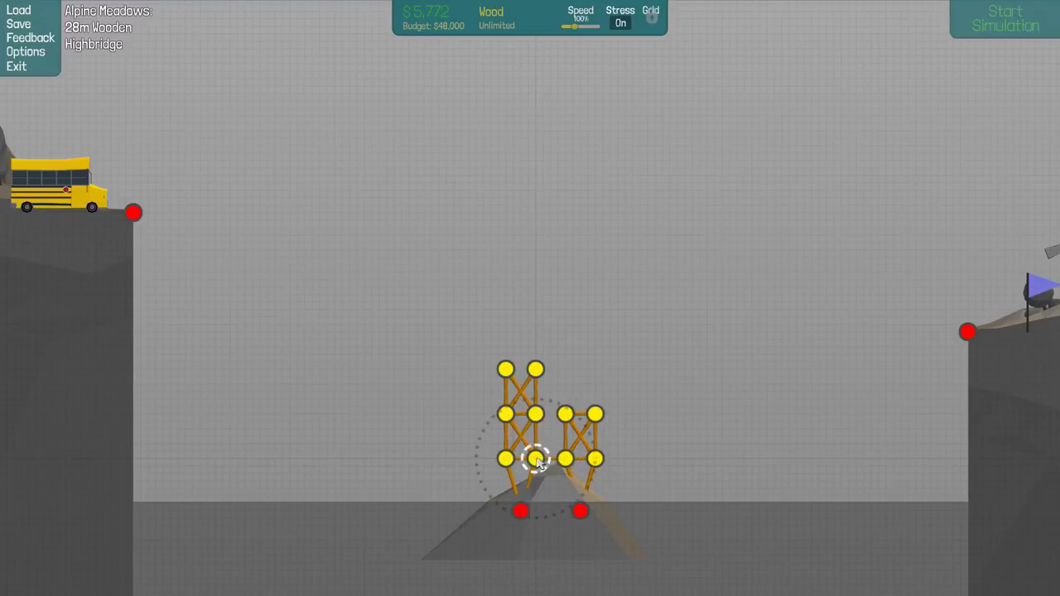
pyautogui.rightClick(547, 439)
pyautogui.click(566, 415)
pyautogui.rightClick(565, 470)
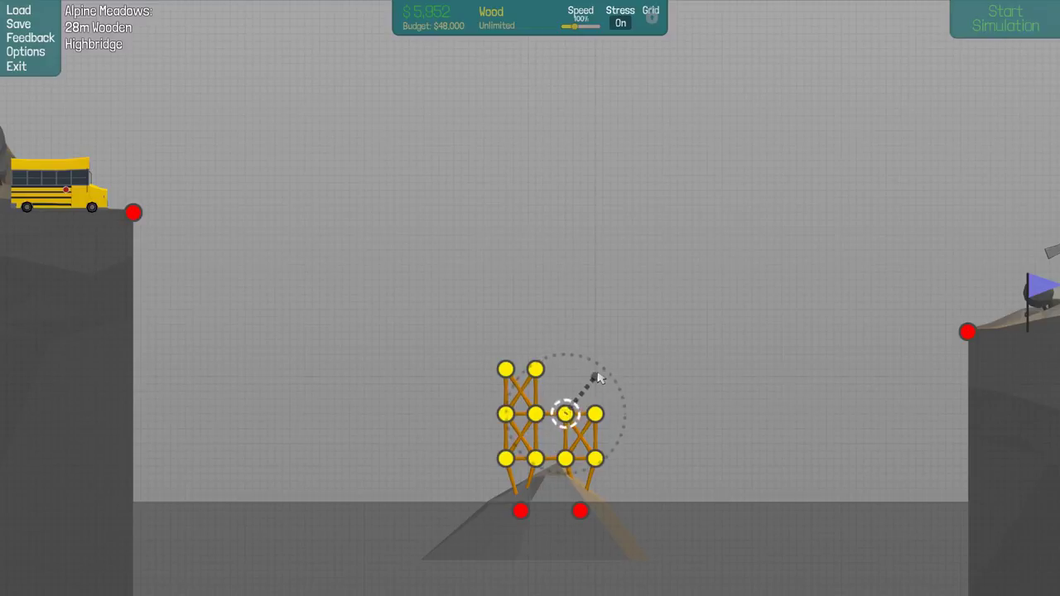
# Step: Raise the right tower one more level with joined top joints
pyautogui.click(595, 369)
pyautogui.click(596, 414)
pyautogui.click(565, 369)
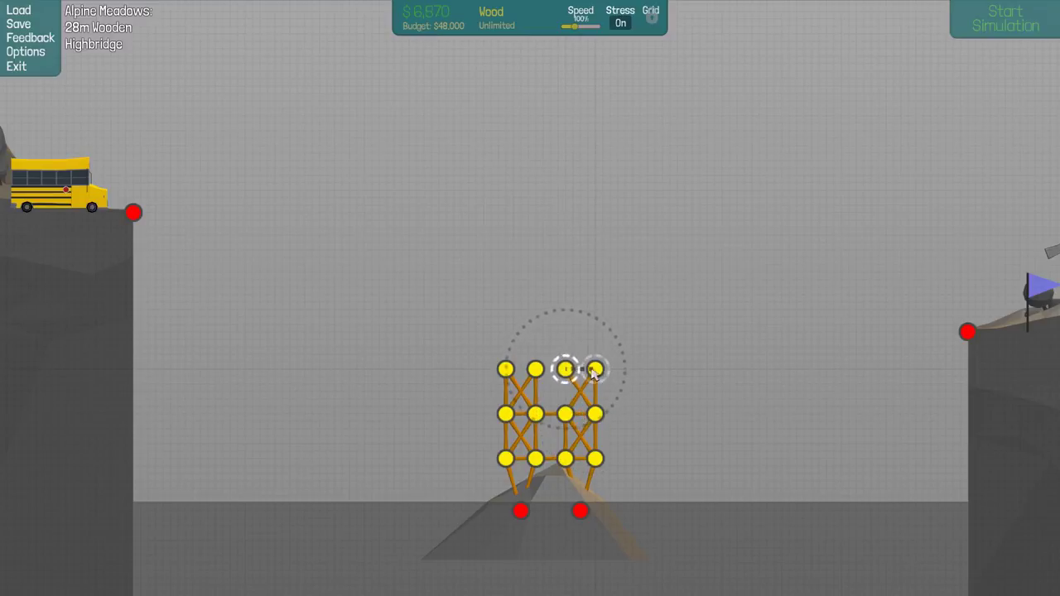
pyautogui.click(595, 370)
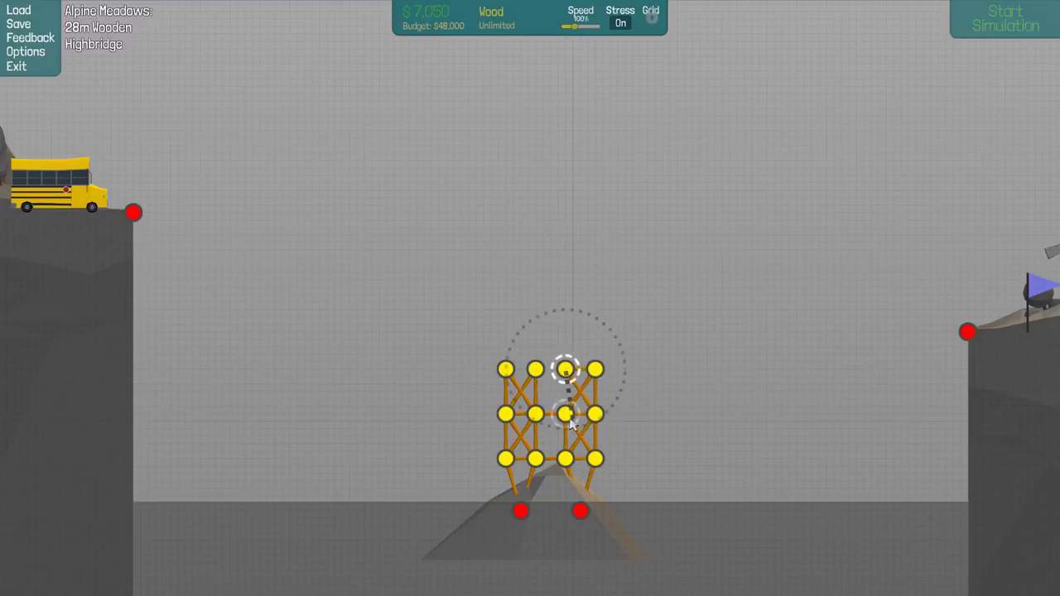
pyautogui.click(565, 414)
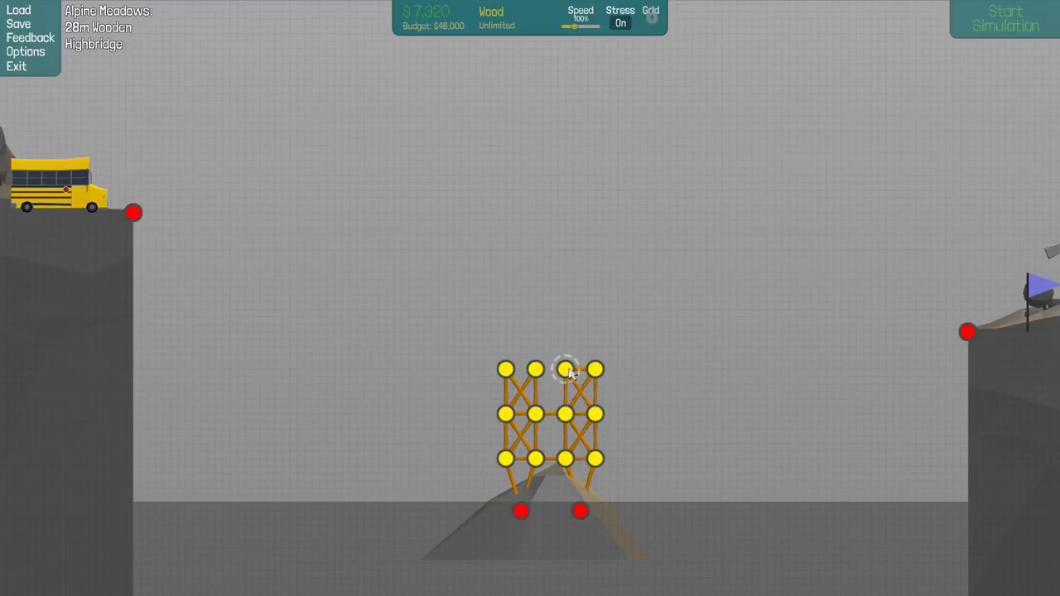
# Step: Add an X-braced top storey to the right wooden tower
pyautogui.click(565, 325)
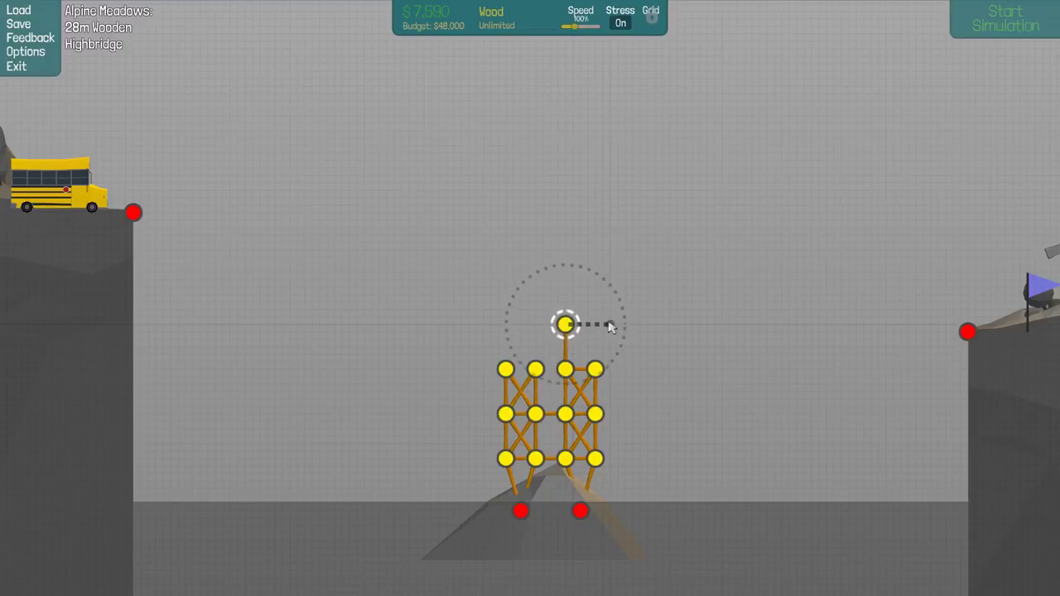
pyautogui.click(595, 325)
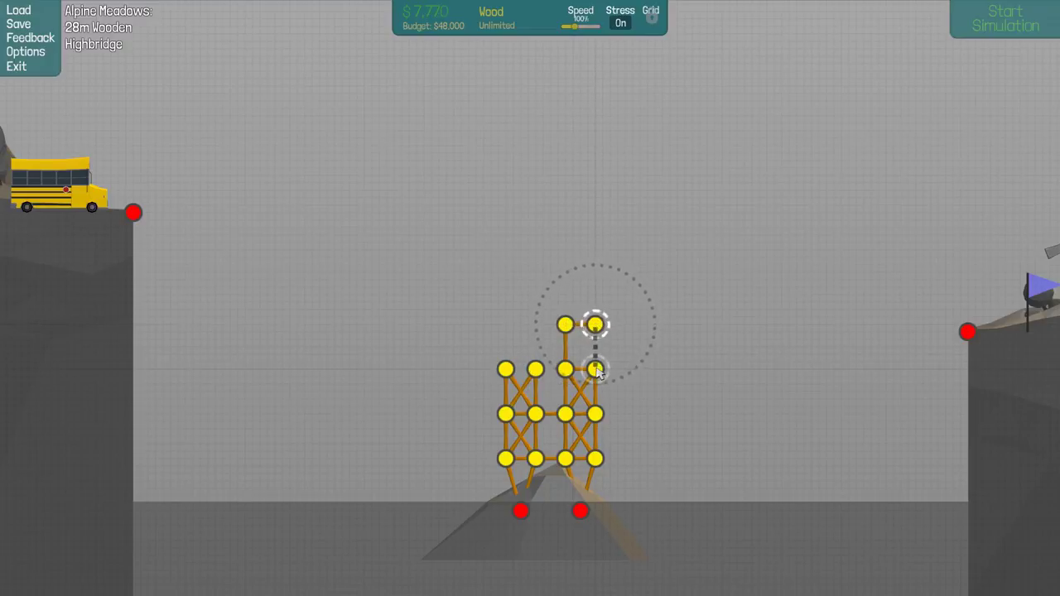
pyautogui.click(595, 369)
pyautogui.click(564, 325)
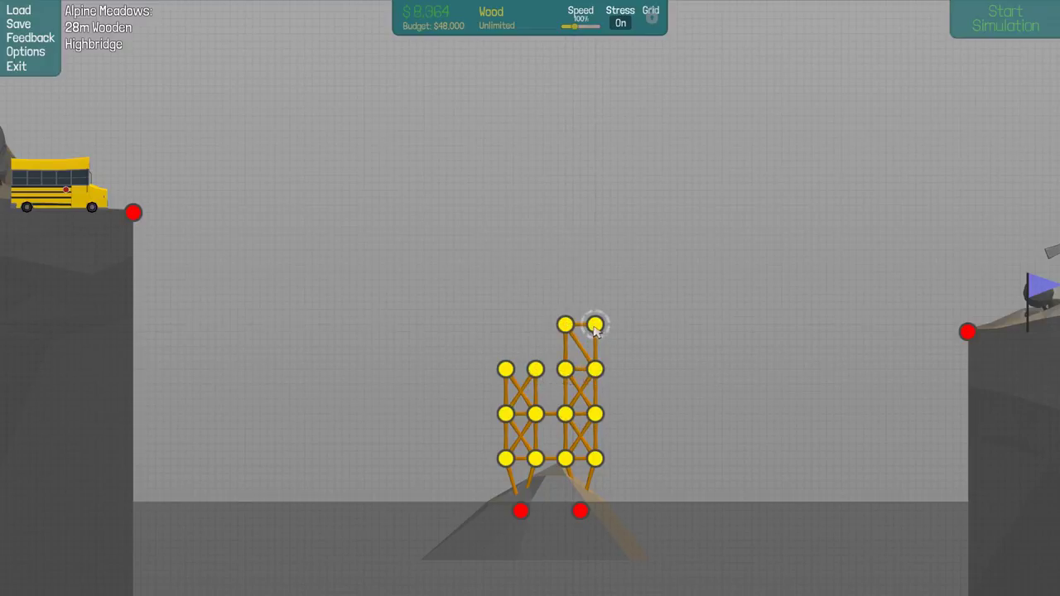
pyautogui.click(565, 370)
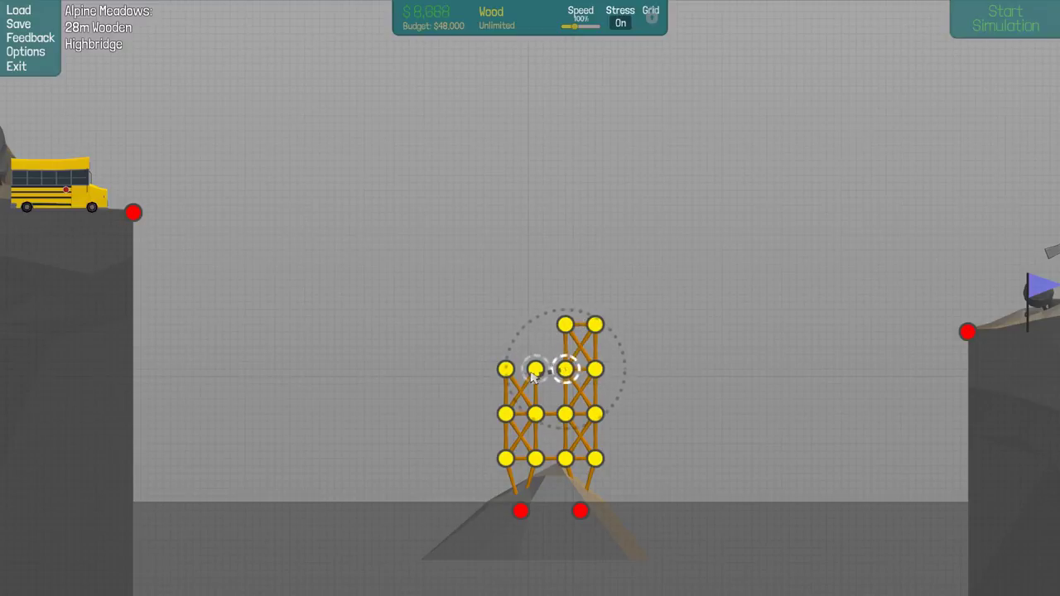
# Step: Add a braced top storey to the left wooden tower
pyautogui.click(535, 369)
pyautogui.click(506, 370)
pyautogui.click(535, 325)
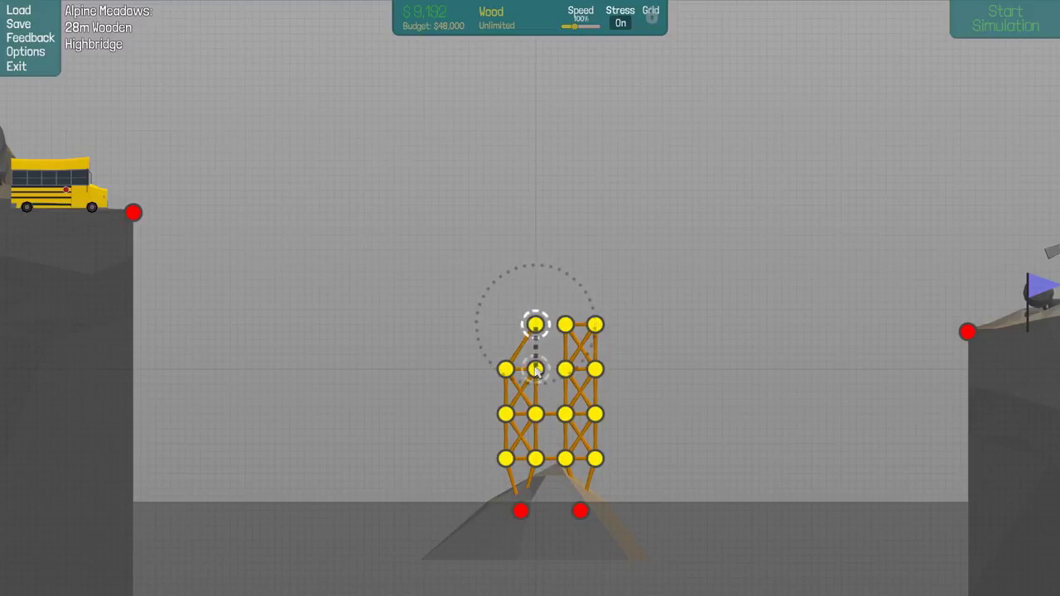
pyautogui.click(535, 370)
pyautogui.click(505, 325)
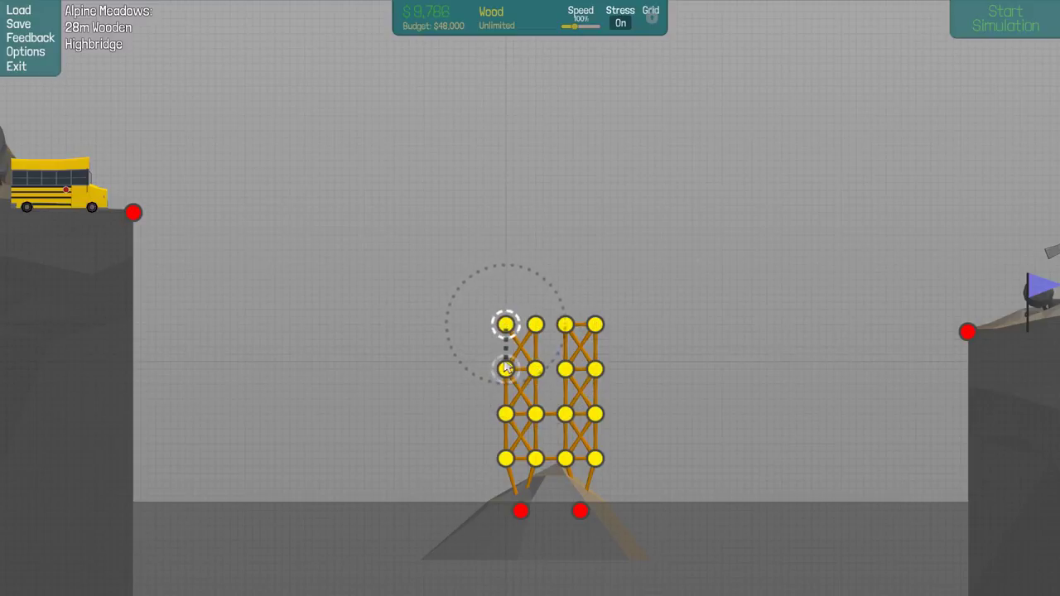
pyautogui.click(505, 369)
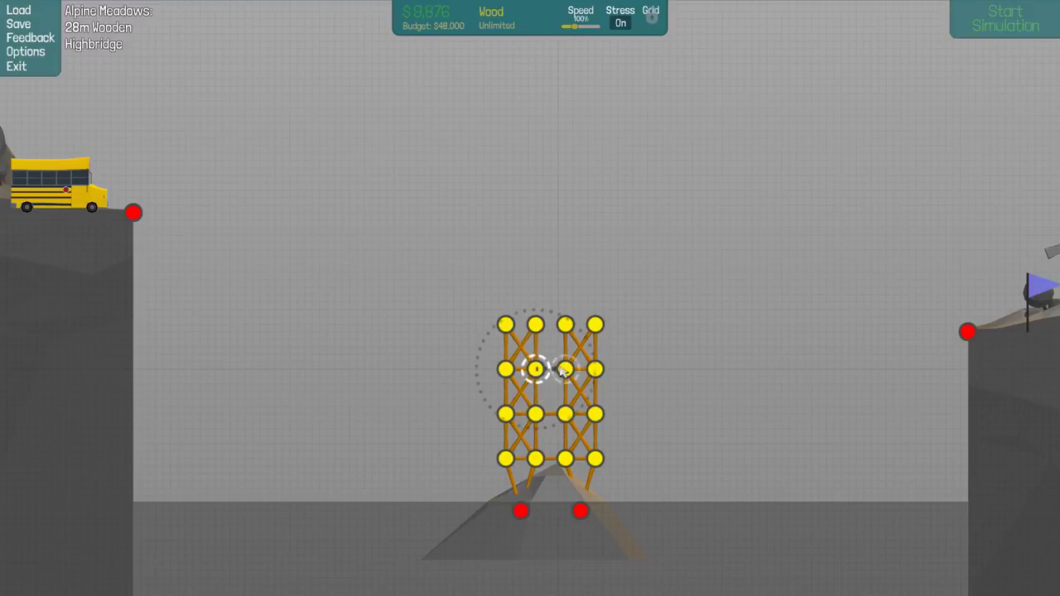
pyautogui.moveTo(535, 369)
pyautogui.mouseDown()
pyautogui.moveTo(565, 325)
pyautogui.moveTo(555, 353)
pyautogui.mouseUp()
# Step: Lay Road from the left cliff anchor down across the tower top
pyautogui.rightClick(412, 480)
pyautogui.click(432, 434)
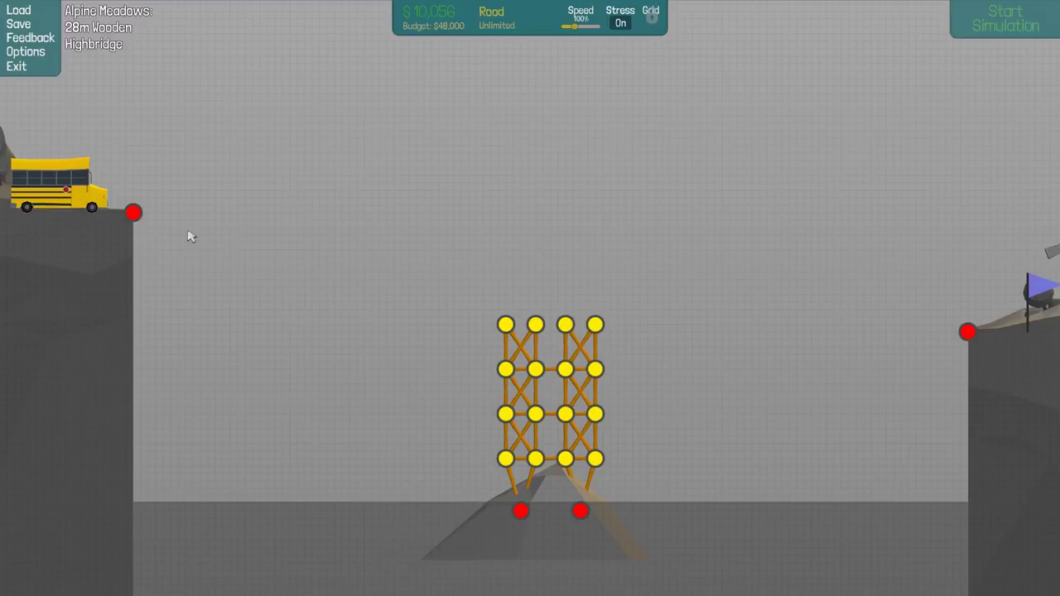
pyautogui.click(134, 213)
pyautogui.click(506, 327)
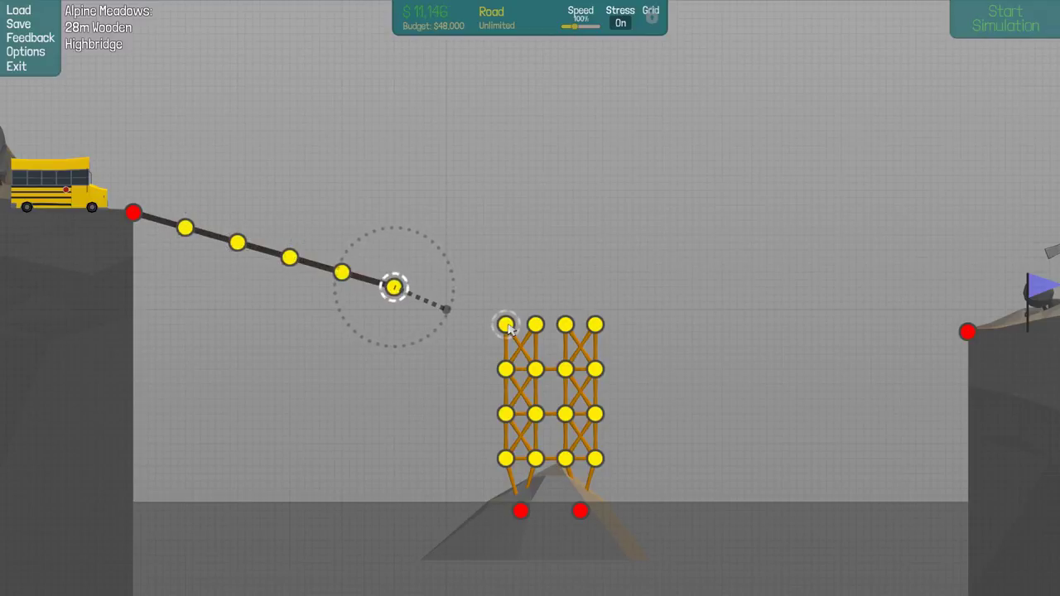
pyautogui.click(510, 328)
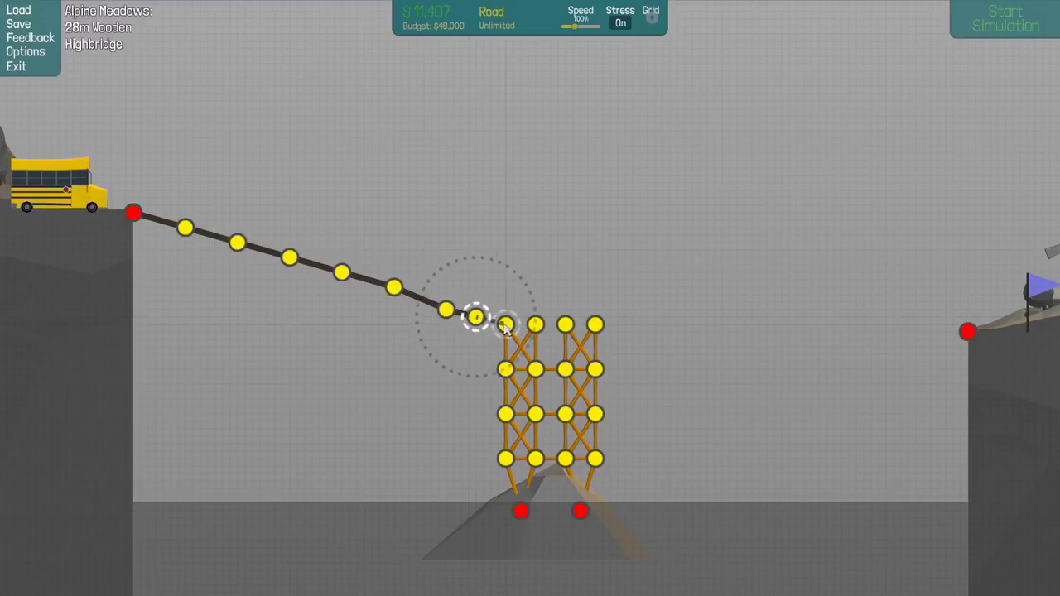
pyautogui.click(565, 324)
pyautogui.click(595, 325)
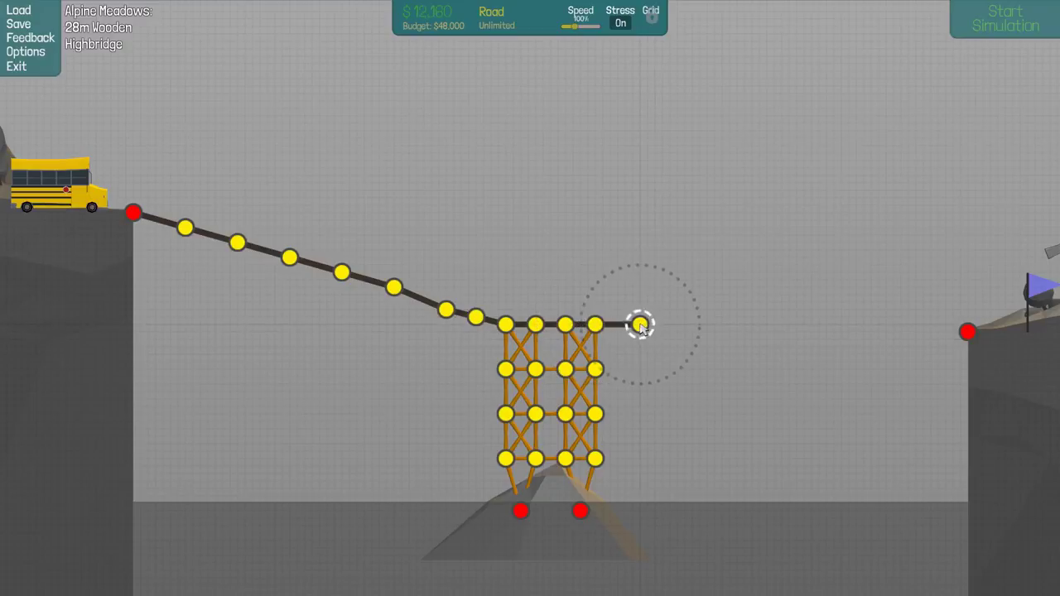
# Step: Extend the flat road deck rightward toward the right bank anchor
pyautogui.click(684, 324)
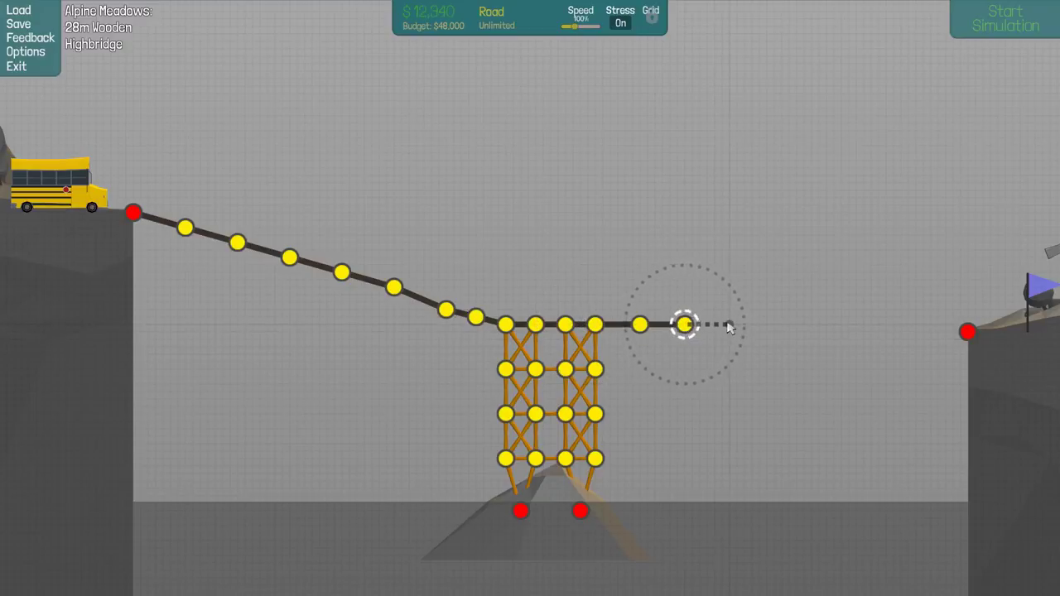
pyautogui.click(729, 326)
pyautogui.click(774, 325)
pyautogui.click(818, 325)
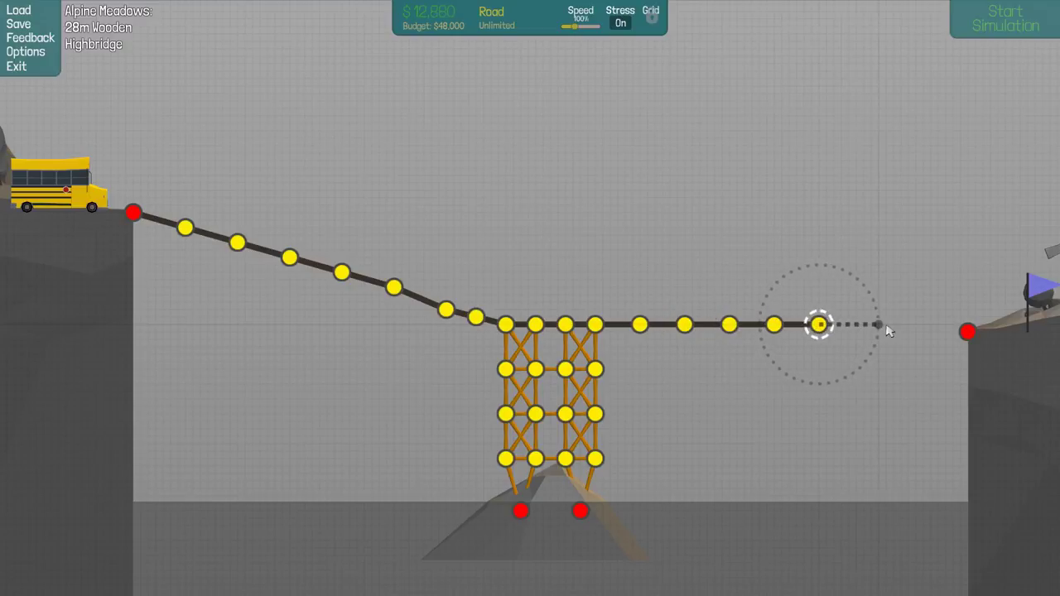
pyautogui.click(863, 325)
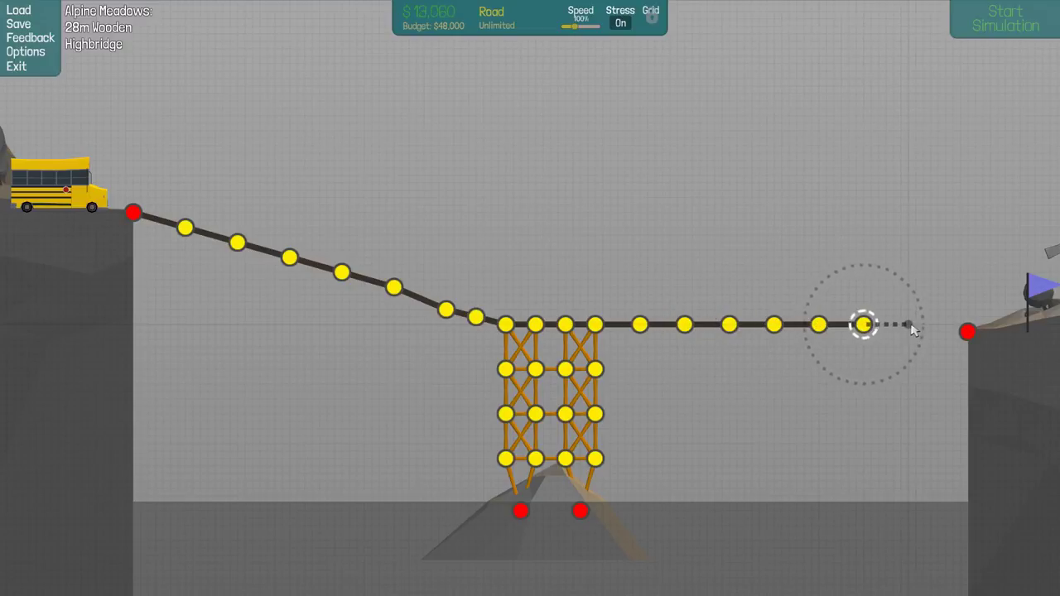
pyautogui.click(909, 327)
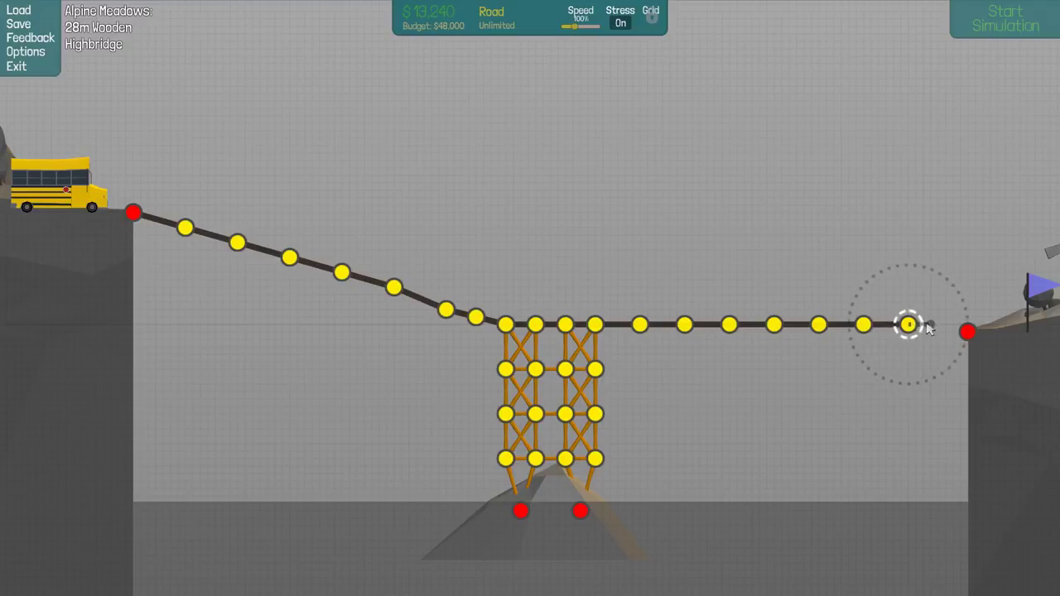
pyautogui.click(968, 333)
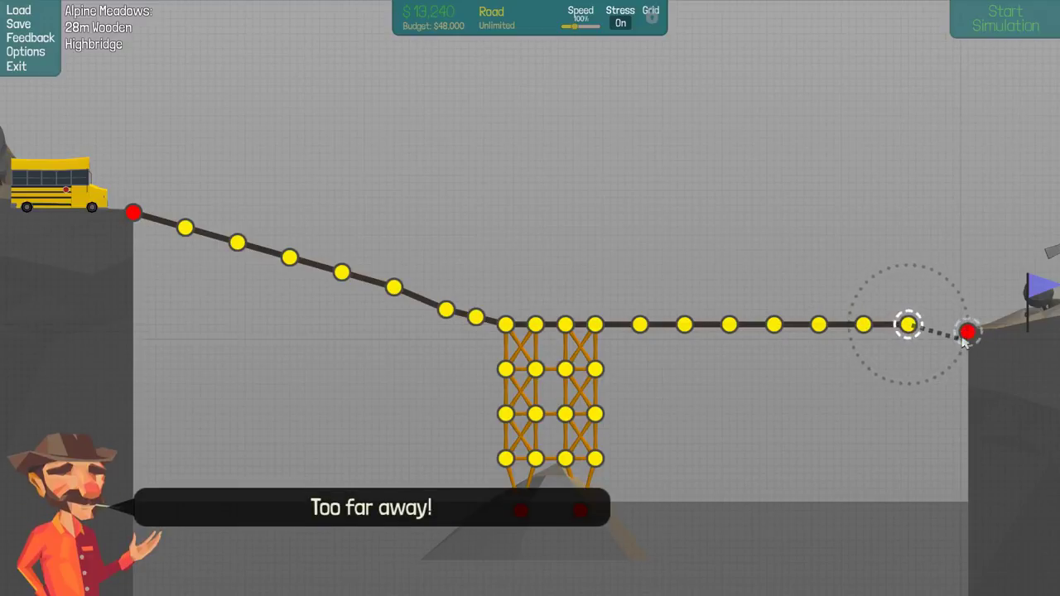
# Step: Connect the road deck to the right bank anchor
pyautogui.click(938, 325)
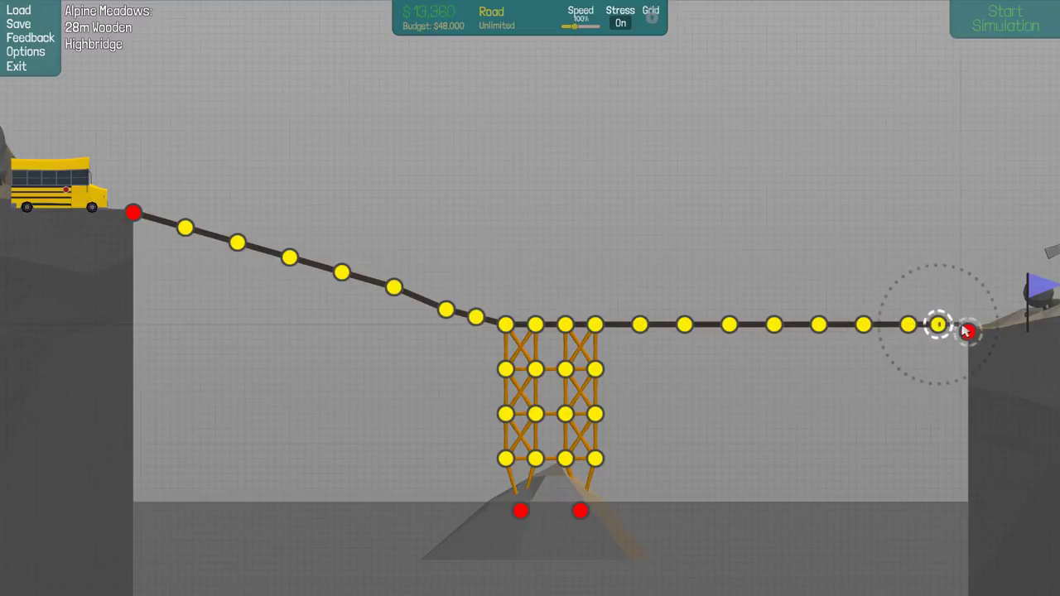
pyautogui.click(967, 332)
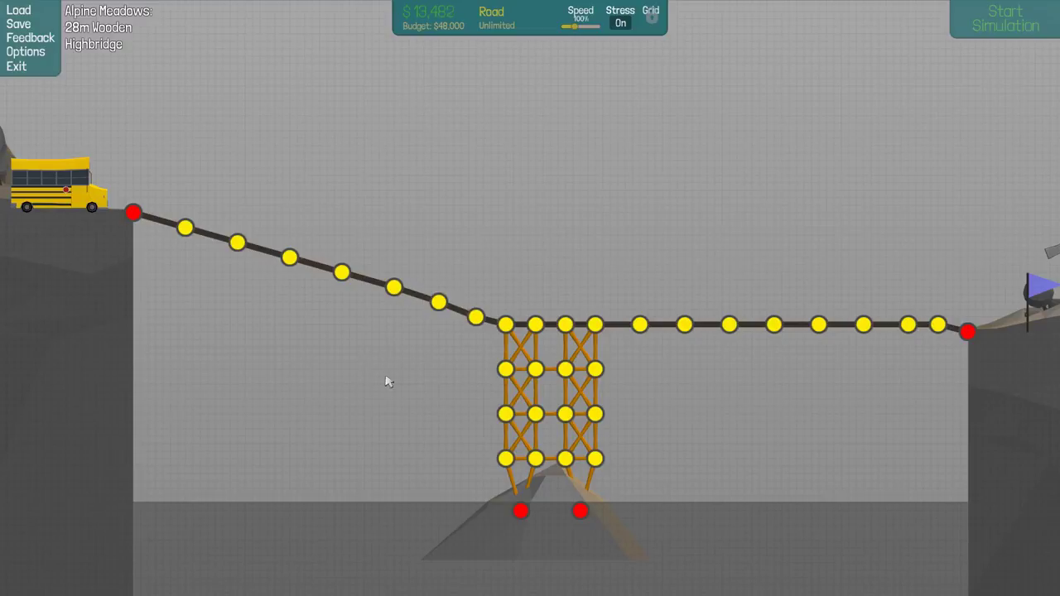
pyautogui.rightClick(428, 422)
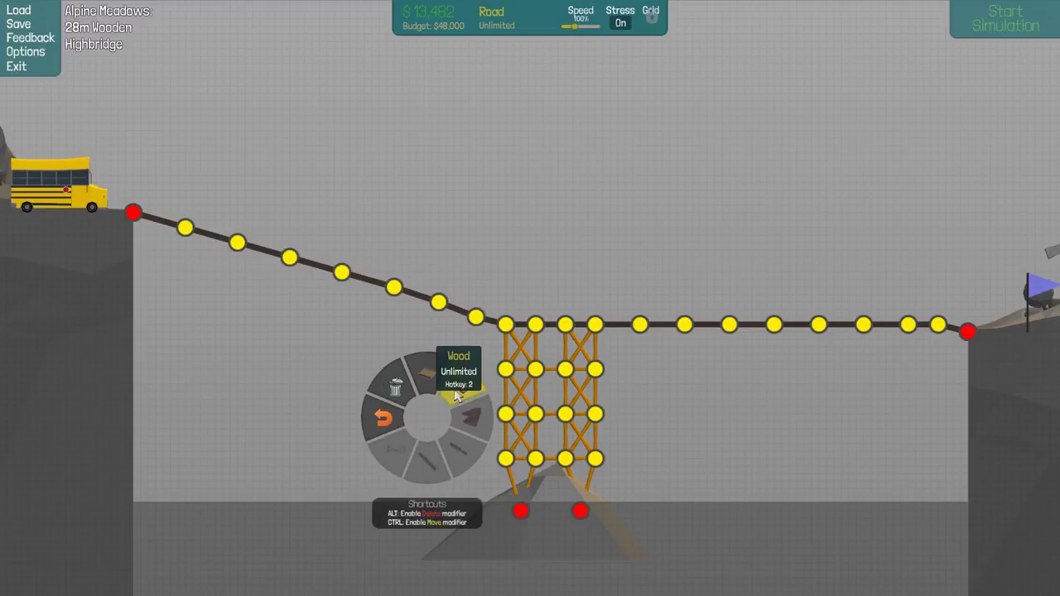
pyautogui.click(454, 381)
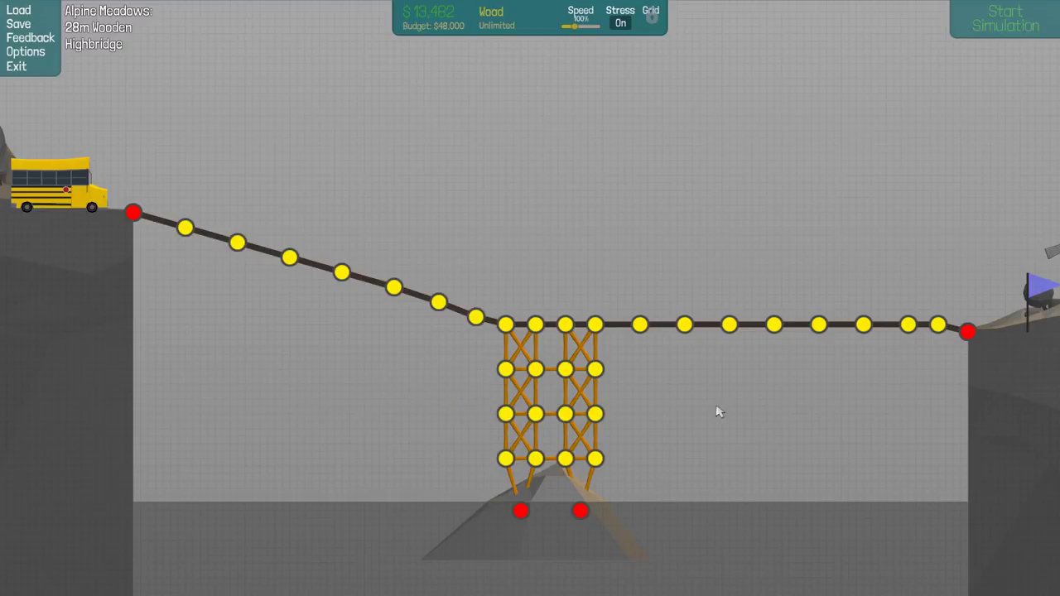
# Step: Add a wooden knee brace from the deck to the tower's right side
pyautogui.click(642, 327)
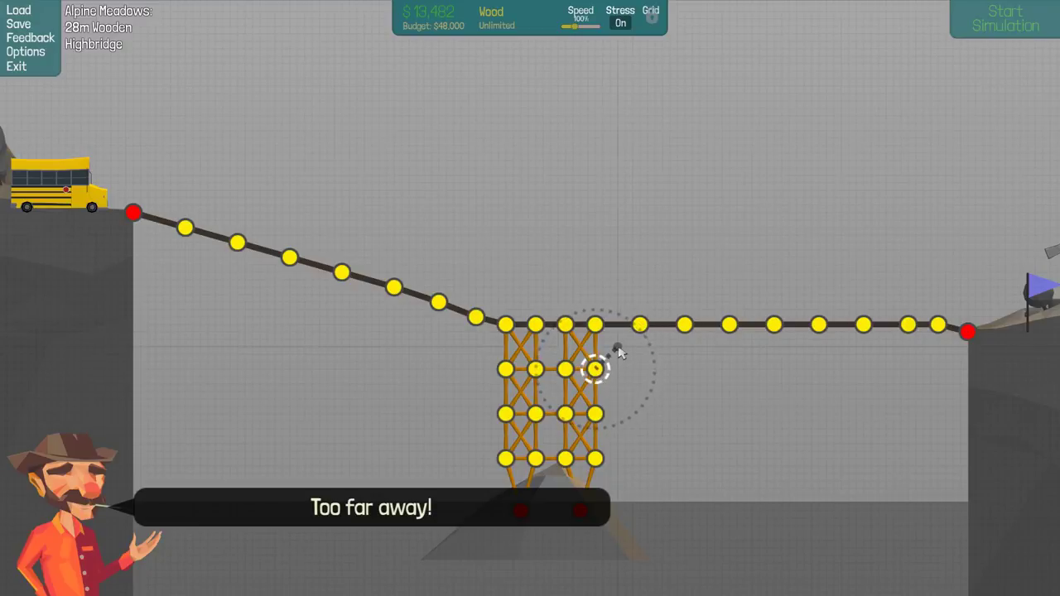
pyautogui.click(620, 347)
pyautogui.click(641, 324)
pyautogui.click(620, 346)
pyautogui.click(619, 346)
pyautogui.click(596, 324)
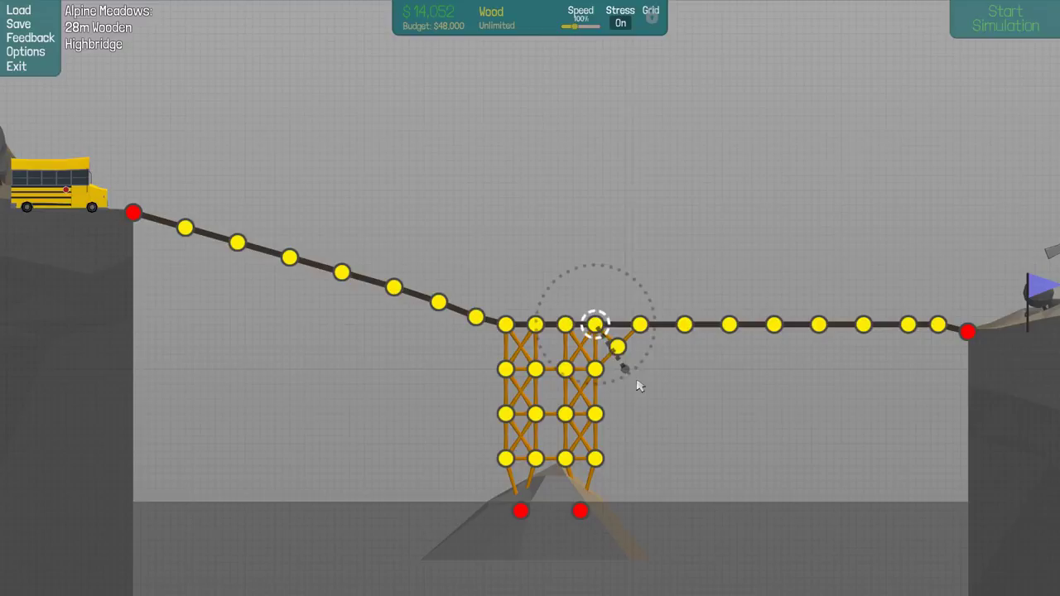
# Step: Add a wooden knee brace from the deck to the tower's left side
pyautogui.click(490, 346)
pyautogui.click(490, 347)
pyautogui.click(476, 317)
pyautogui.click(505, 324)
pyautogui.click(491, 348)
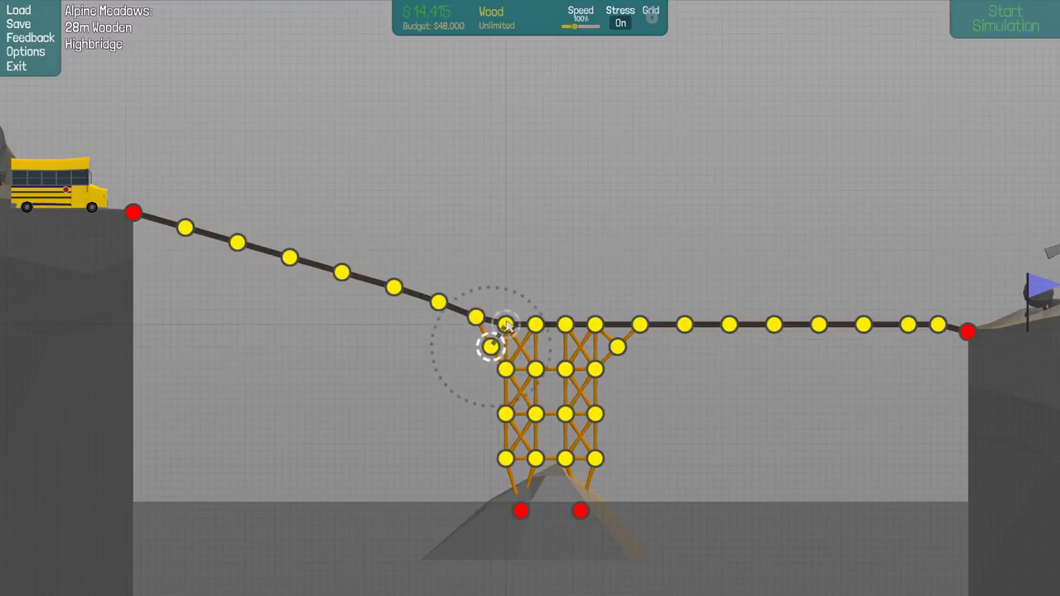
pyautogui.click(505, 324)
pyautogui.rightClick(505, 324)
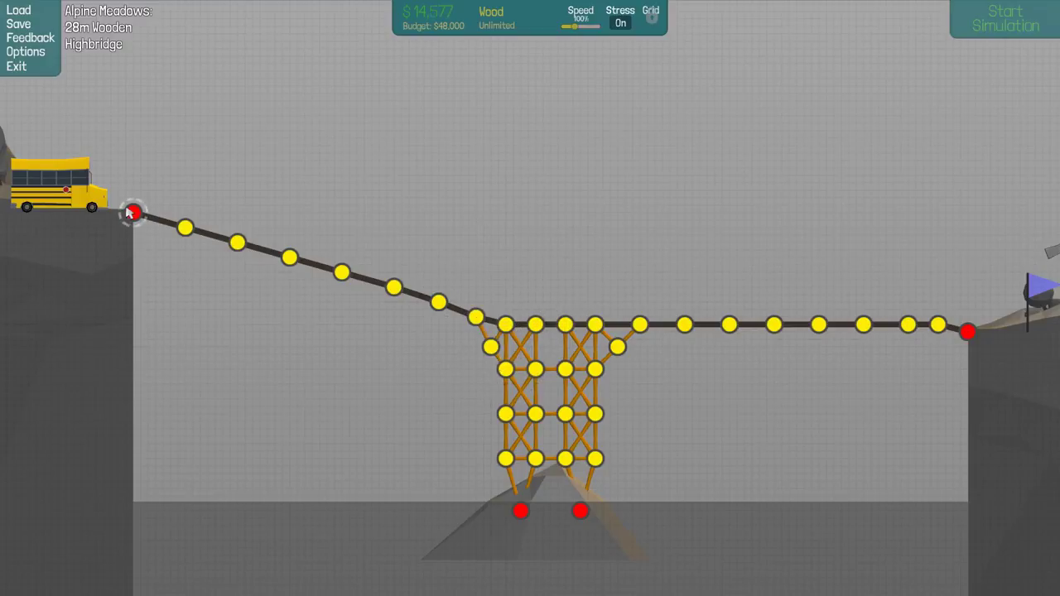
# Step: Build wooden truss triangles along the sloping ramp from the cliff to the tower
pyautogui.click(170, 190)
pyautogui.click(184, 227)
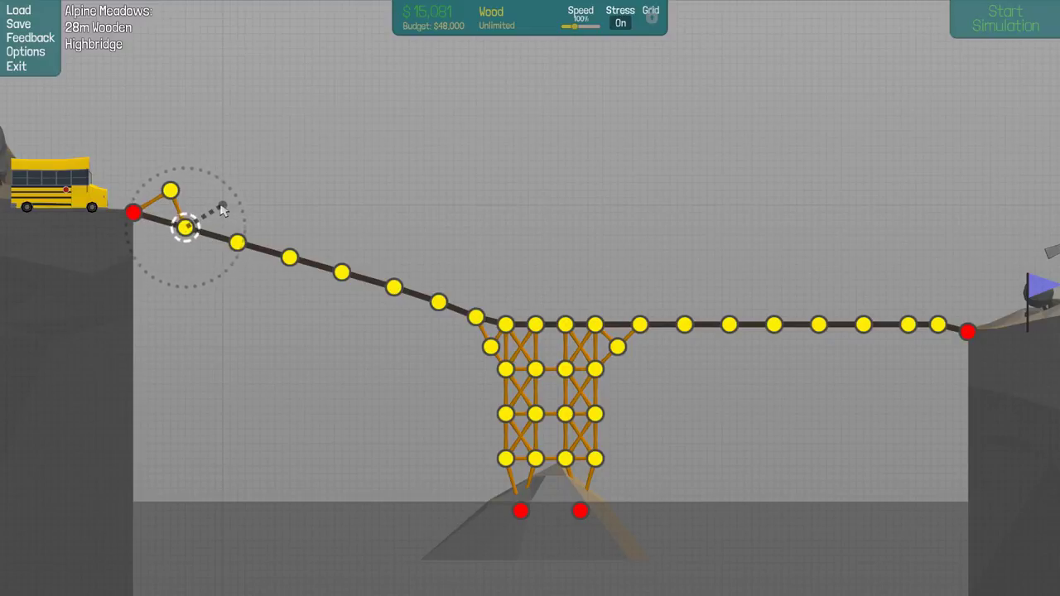
pyautogui.click(222, 205)
pyautogui.click(237, 242)
pyautogui.click(275, 220)
pyautogui.click(288, 257)
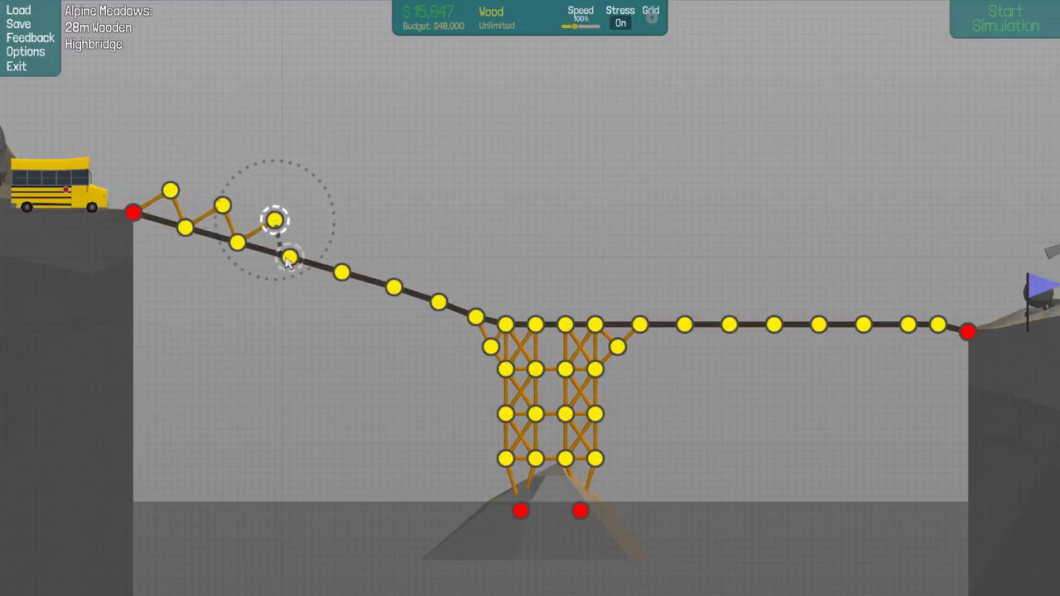
pyautogui.click(327, 234)
pyautogui.click(341, 272)
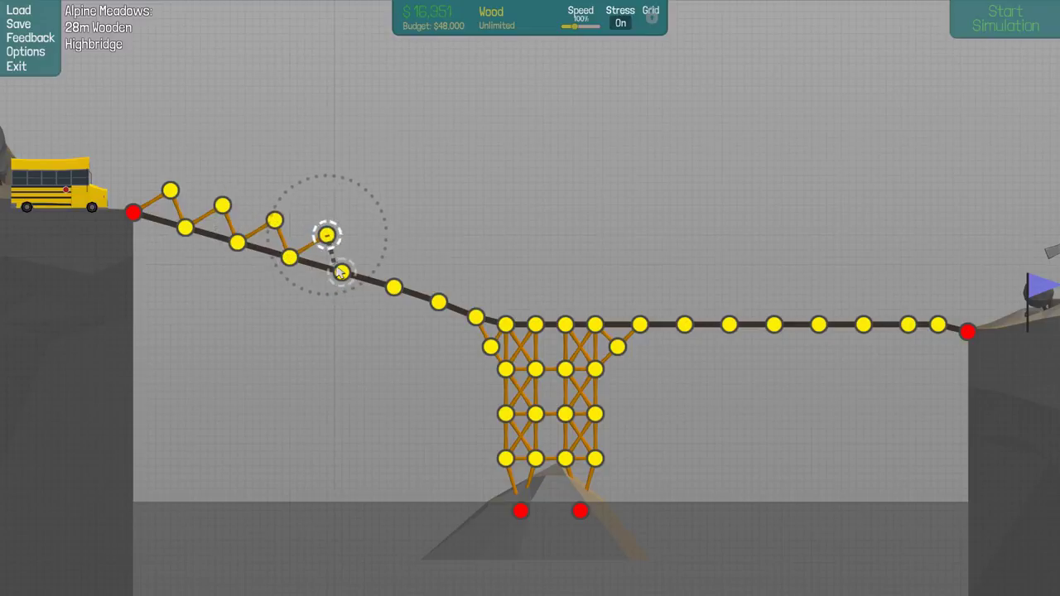
pyautogui.click(378, 249)
pyautogui.click(395, 287)
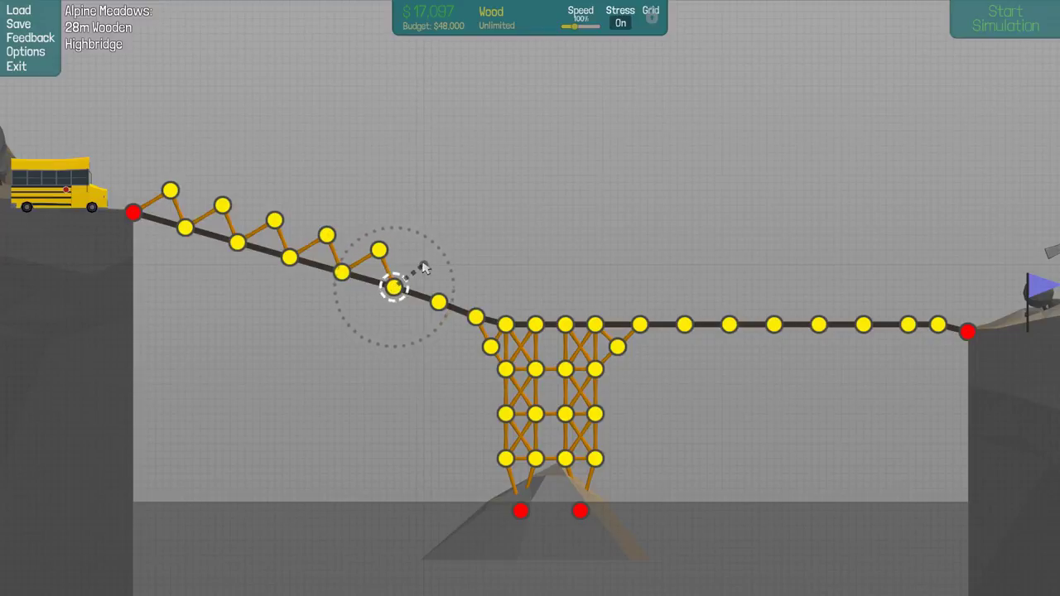
# Step: Run wooden truss triangles along the flat deck, anchoring them at the right bank
pyautogui.moveTo(431, 267); pyautogui.dragTo(797, 305)
pyautogui.click(796, 287)
pyautogui.click(818, 324)
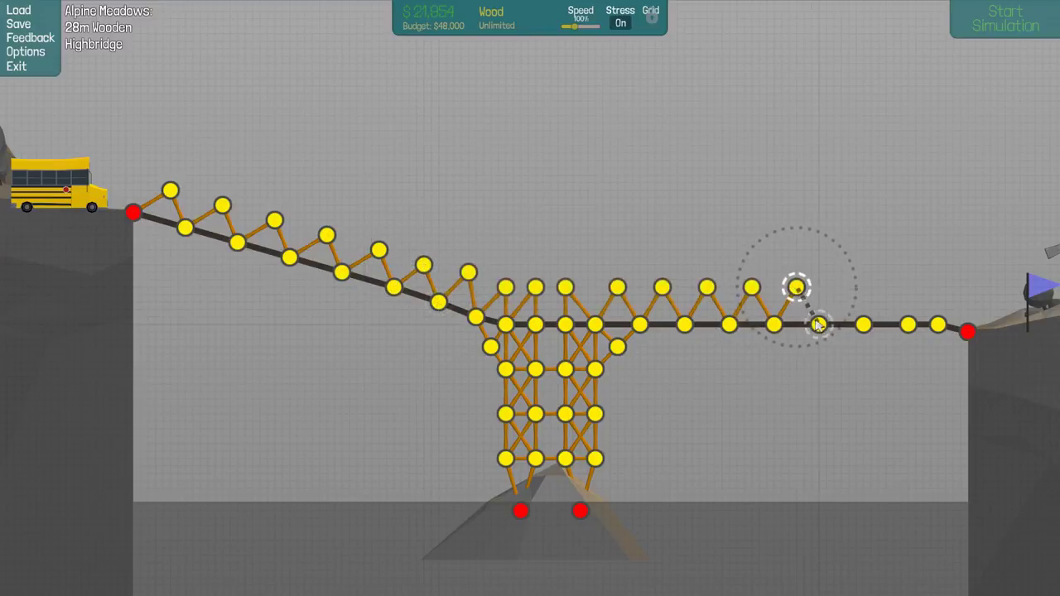
pyautogui.click(842, 287)
pyautogui.click(864, 325)
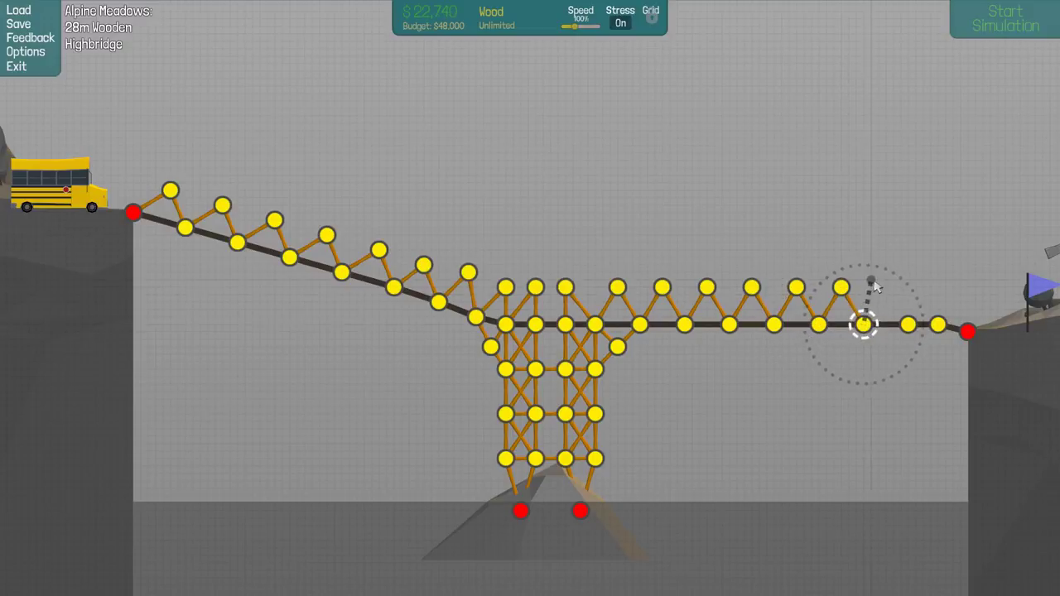
pyautogui.click(908, 324)
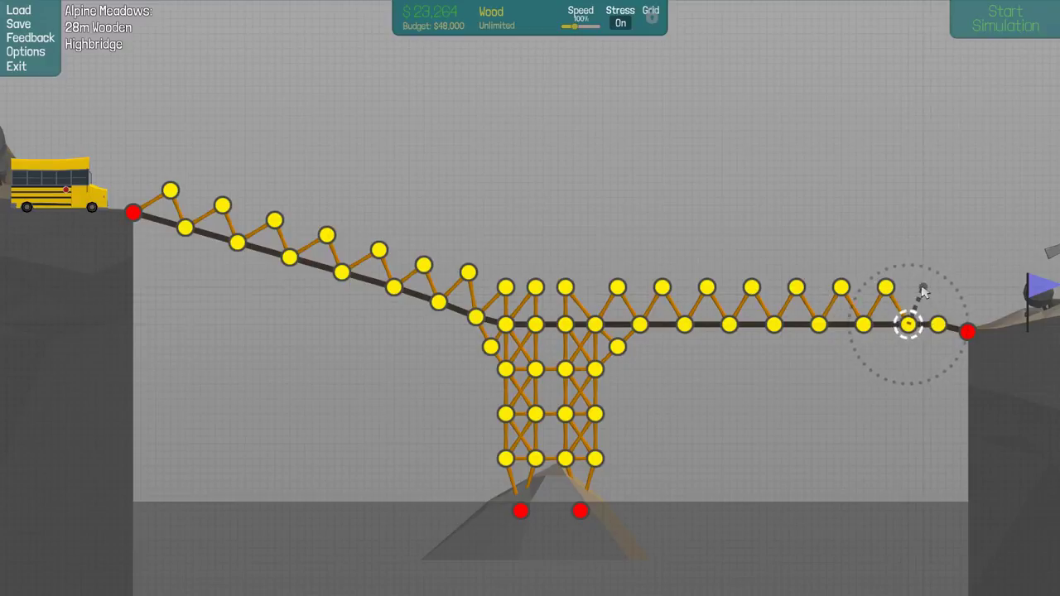
pyautogui.click(923, 287)
pyautogui.click(936, 323)
pyautogui.click(959, 294)
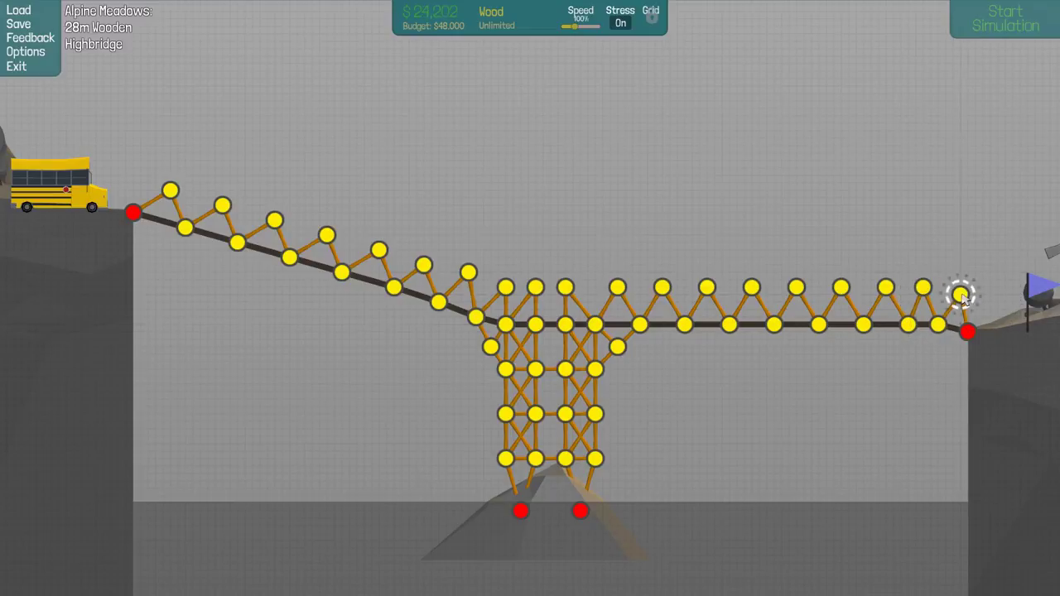
pyautogui.click(969, 332)
pyautogui.click(922, 288)
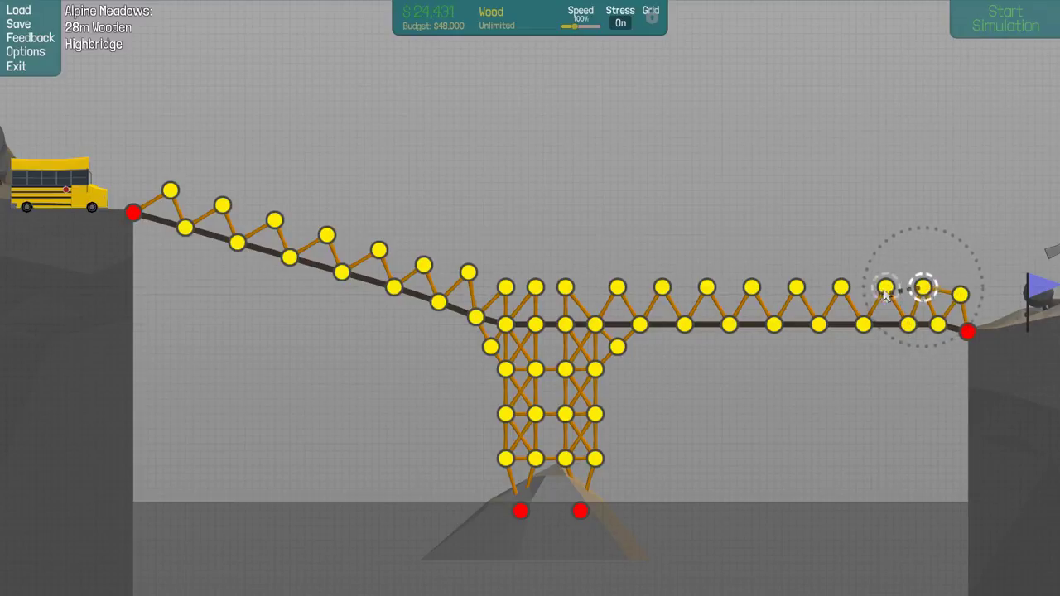
# Step: Link the upper truss joints with top-chord beams over the span and ramp
pyautogui.click(886, 288)
pyautogui.click(841, 287)
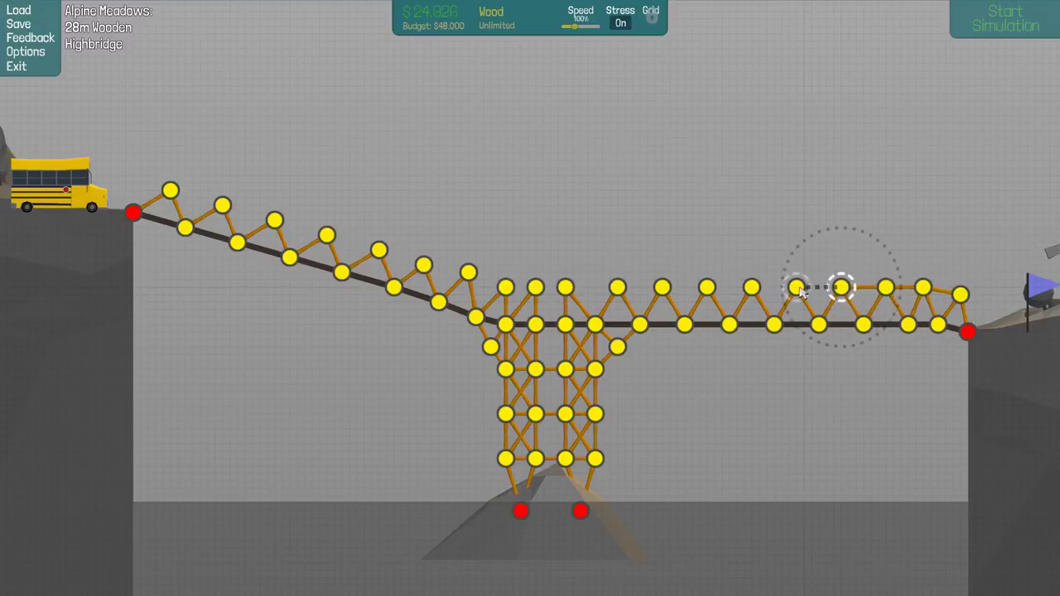
pyautogui.click(795, 288)
pyautogui.click(749, 288)
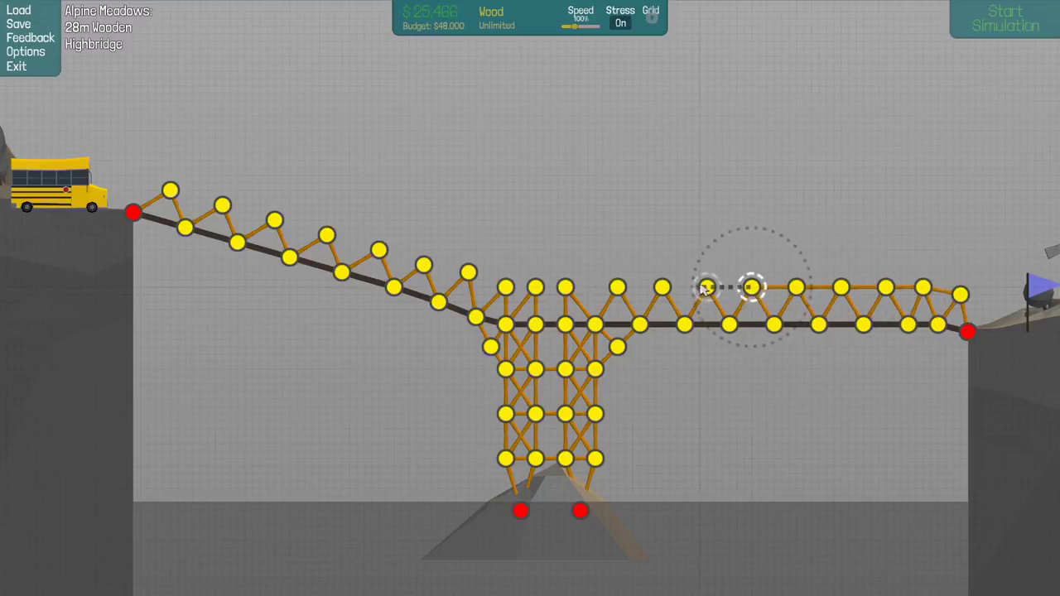
pyautogui.click(704, 287)
pyautogui.click(170, 190)
pyautogui.moveTo(170, 191); pyautogui.dragTo(506, 288)
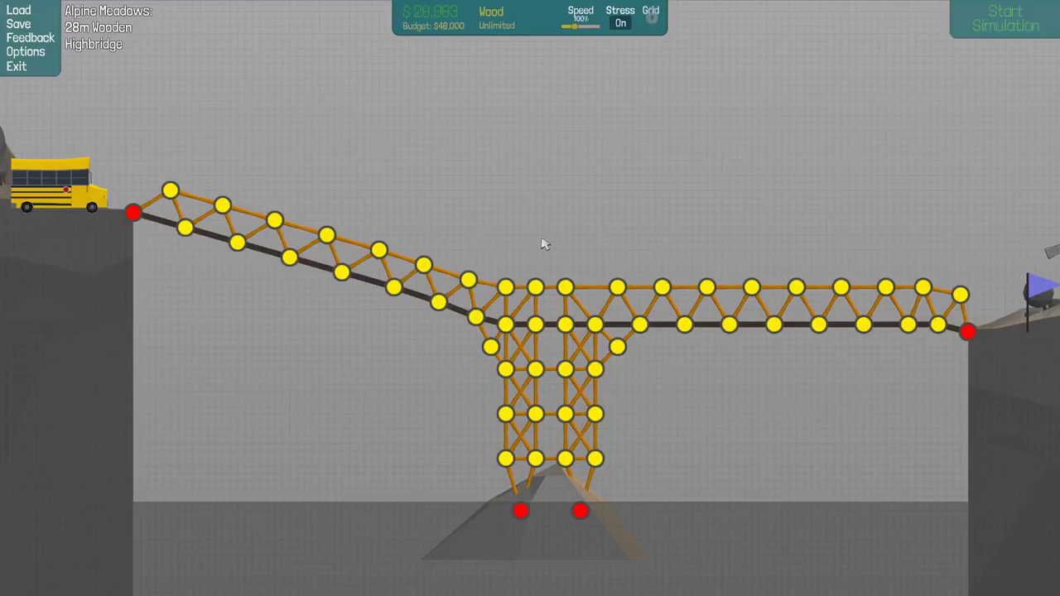
# Step: Run the bus crossing test on the wooden highbridge
pyautogui.press('space')
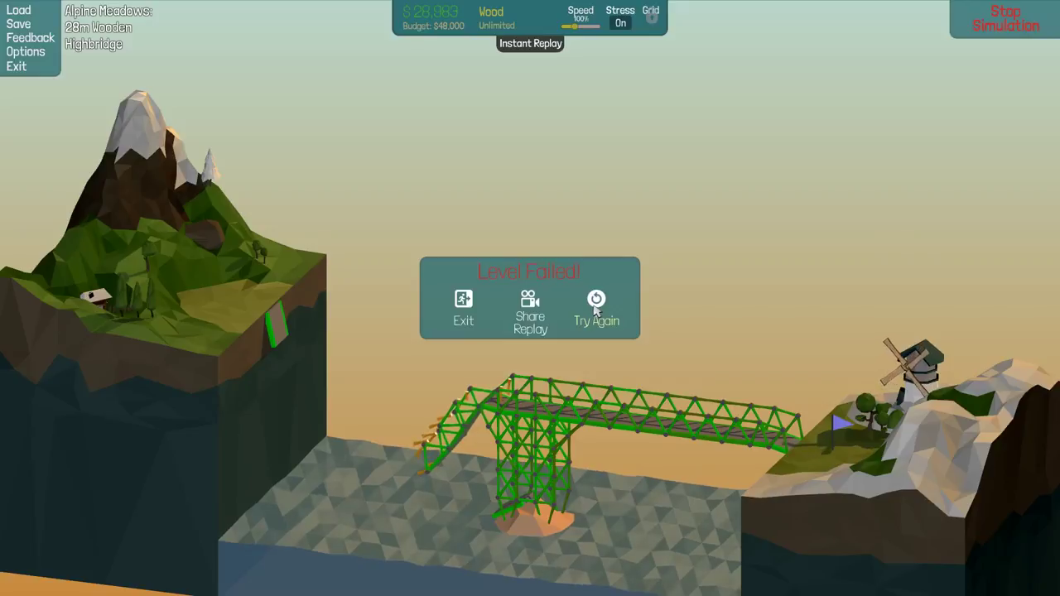
# Step: Return to building and add raised wood triangles above the ramp's top chord toward the tower
pyautogui.click(597, 308)
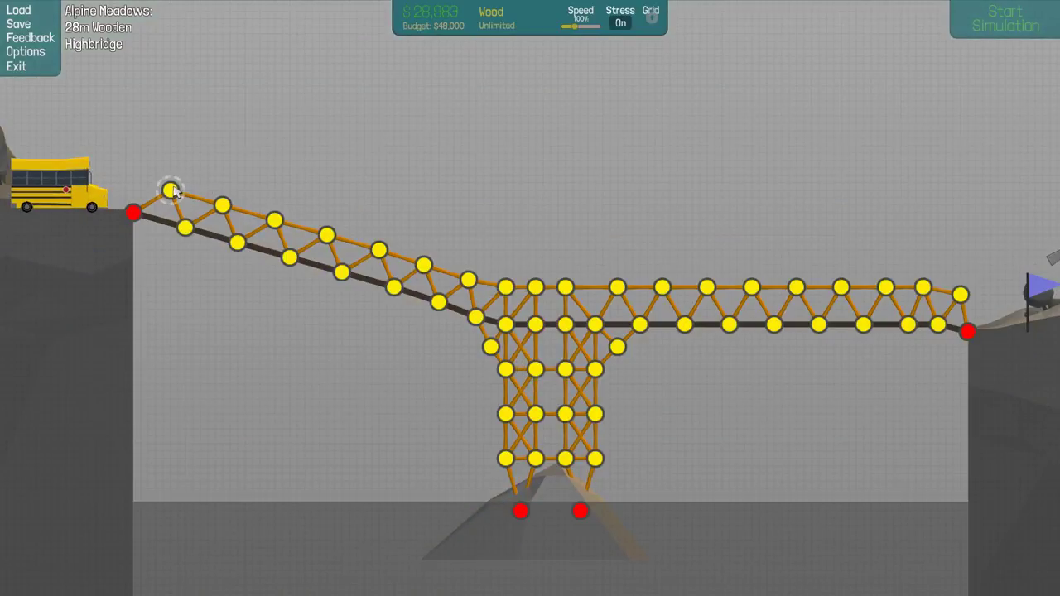
pyautogui.click(207, 168)
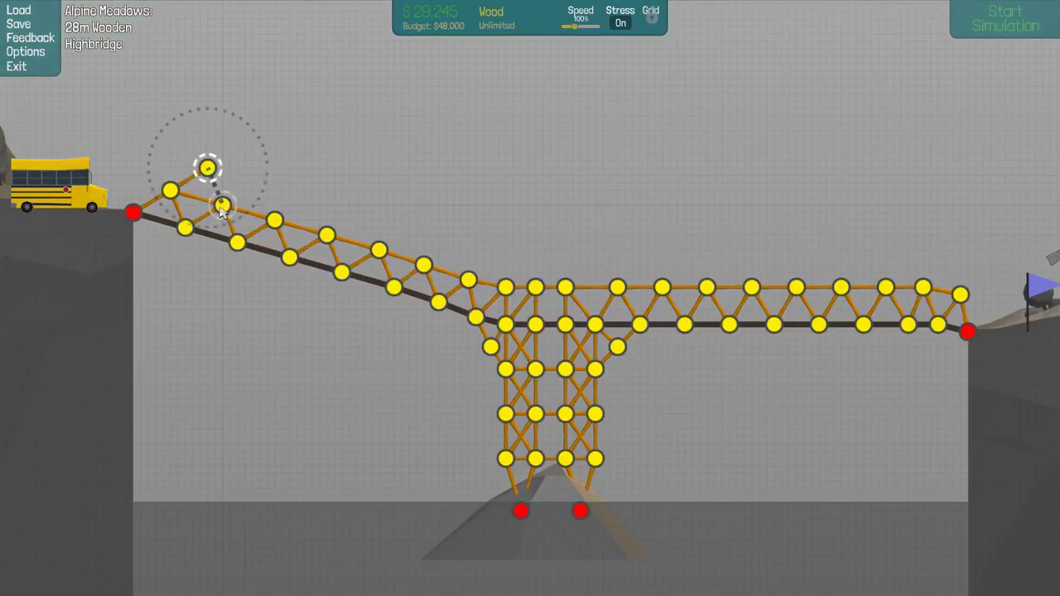
pyautogui.click(222, 205)
pyautogui.click(259, 182)
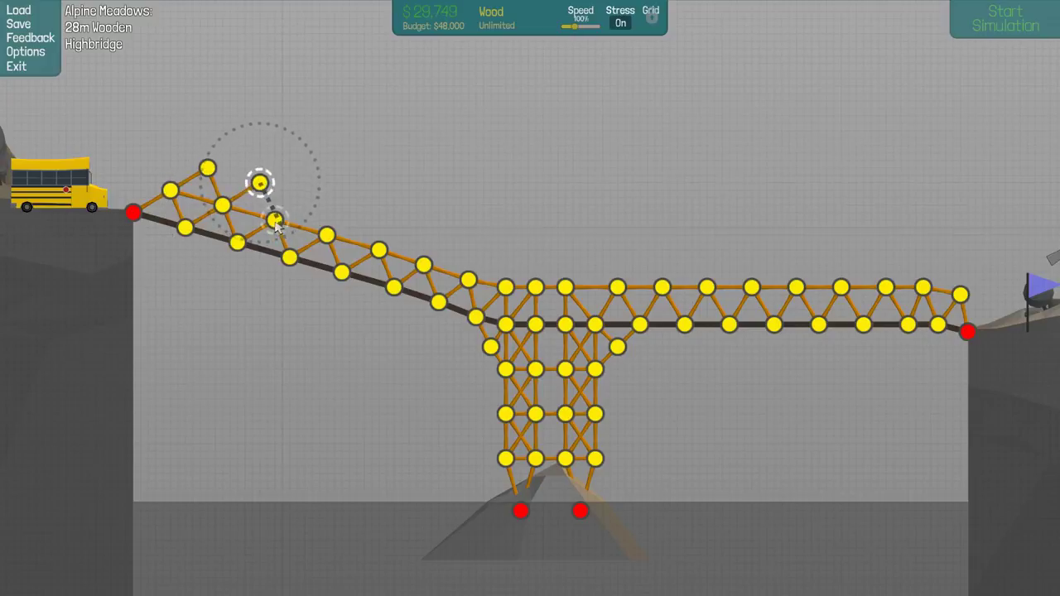
pyautogui.click(275, 219)
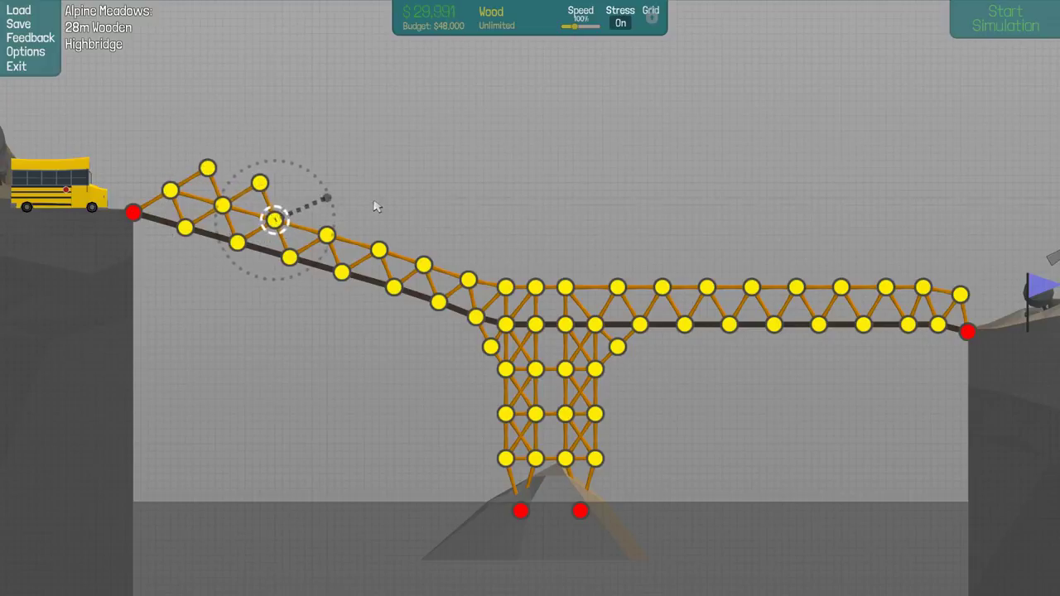
pyautogui.click(313, 197)
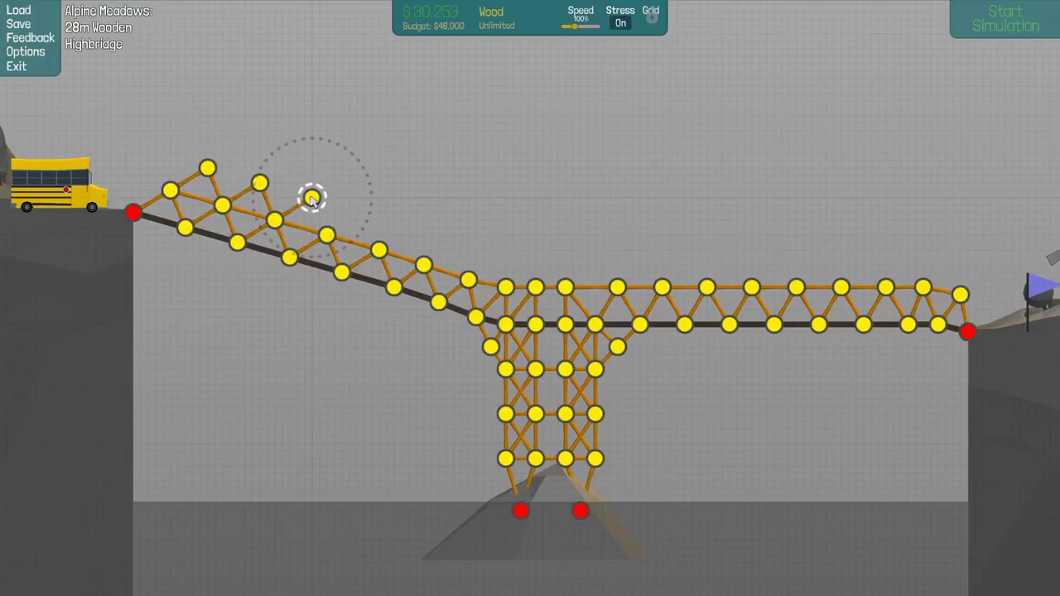
pyautogui.click(328, 237)
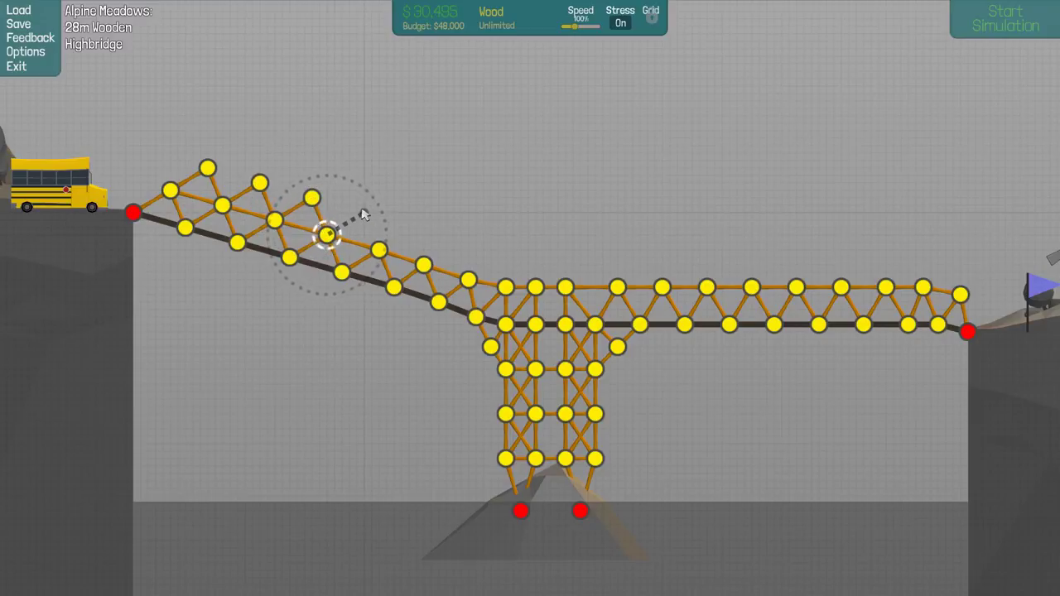
pyautogui.click(365, 213)
pyautogui.click(379, 250)
pyautogui.click(417, 228)
pyautogui.click(424, 265)
pyautogui.click(461, 235)
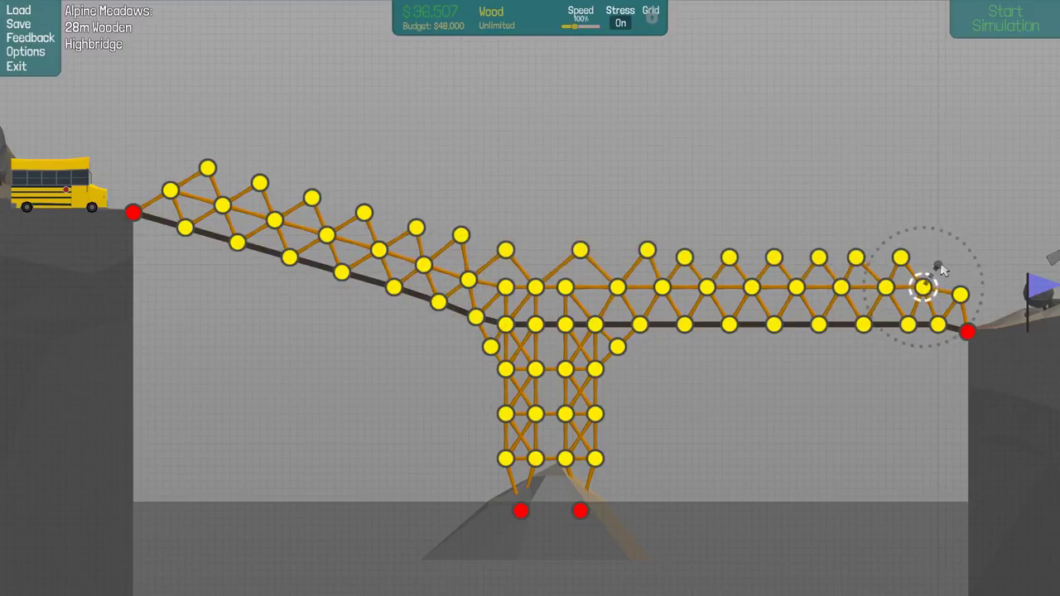
# Step: Join raised joints into an upper row from the right bank toward the tower
pyautogui.click(960, 295)
pyautogui.rightClick(966, 265)
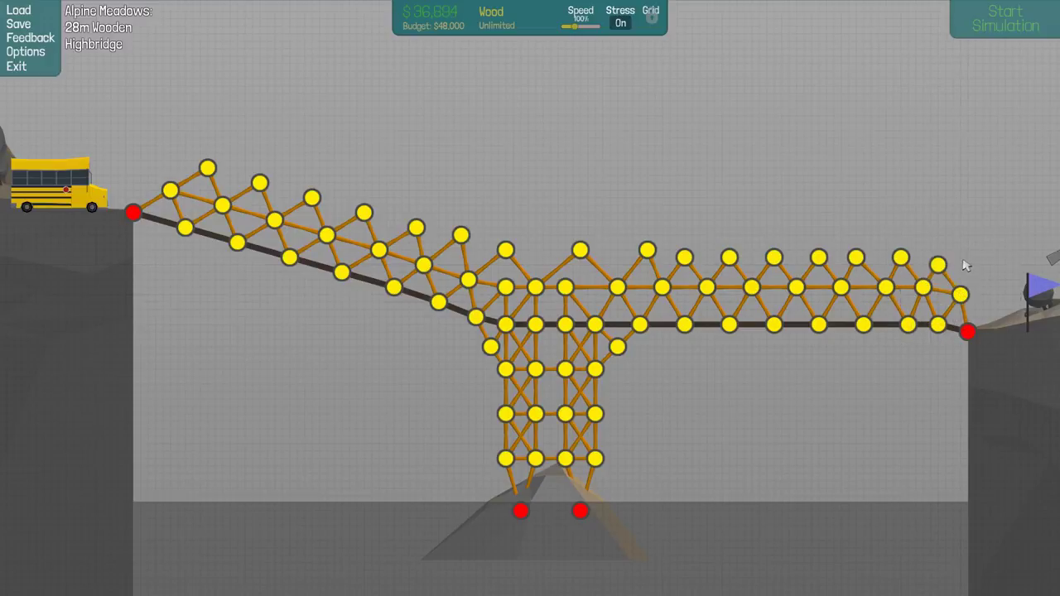
pyautogui.click(900, 259)
pyautogui.click(856, 258)
pyautogui.click(818, 258)
pyautogui.click(773, 259)
pyautogui.click(729, 258)
pyautogui.click(685, 259)
pyautogui.click(646, 249)
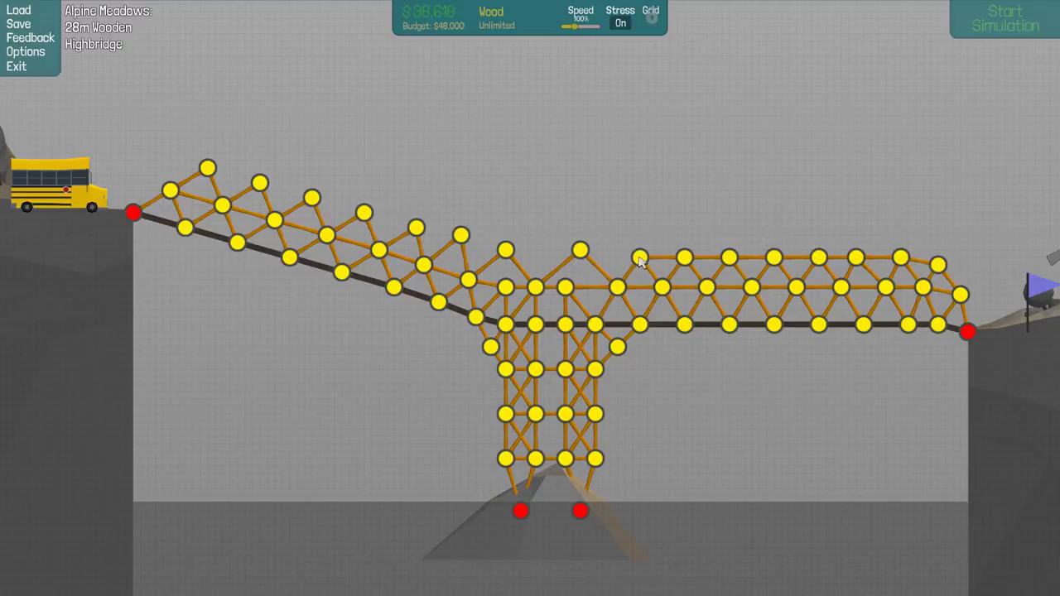
pyautogui.click(595, 249)
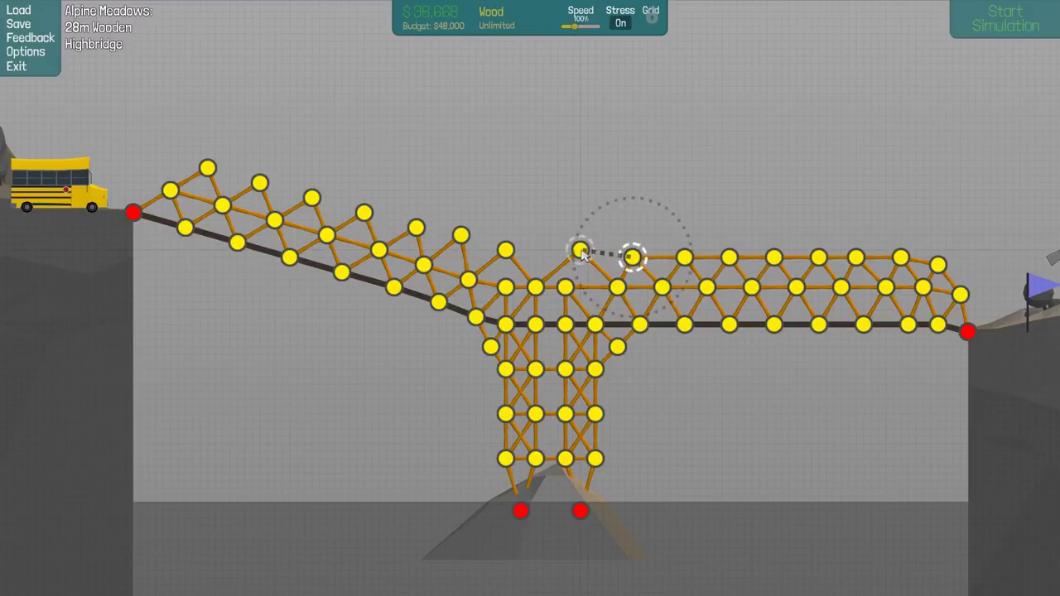
# Step: Align a raised joint with the row and run the upper chord across the tower and up the ramp
pyautogui.moveTo(579, 249); pyautogui.dragTo(574, 258)
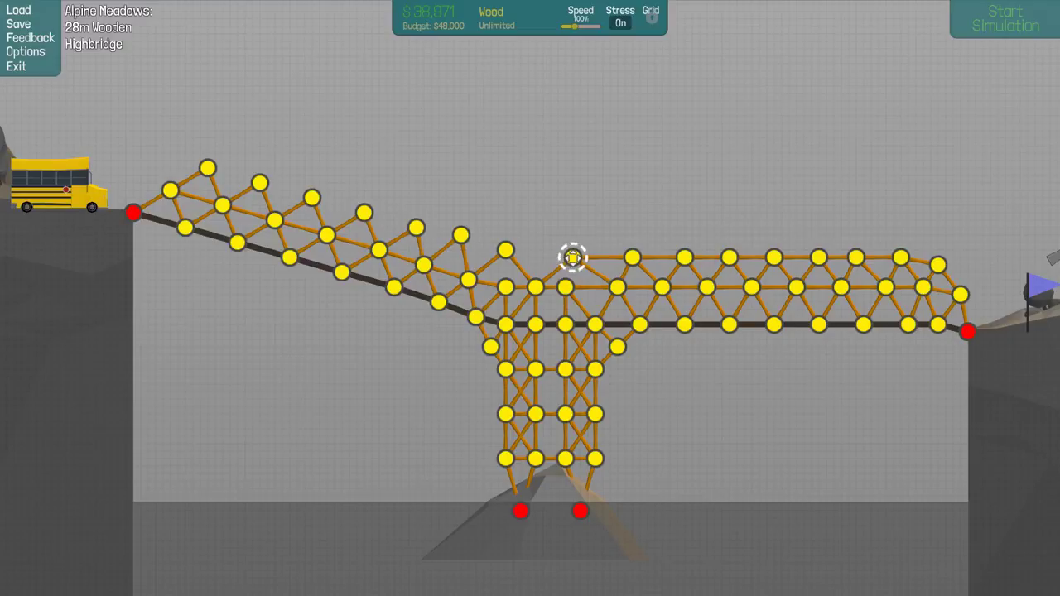
pyautogui.click(506, 249)
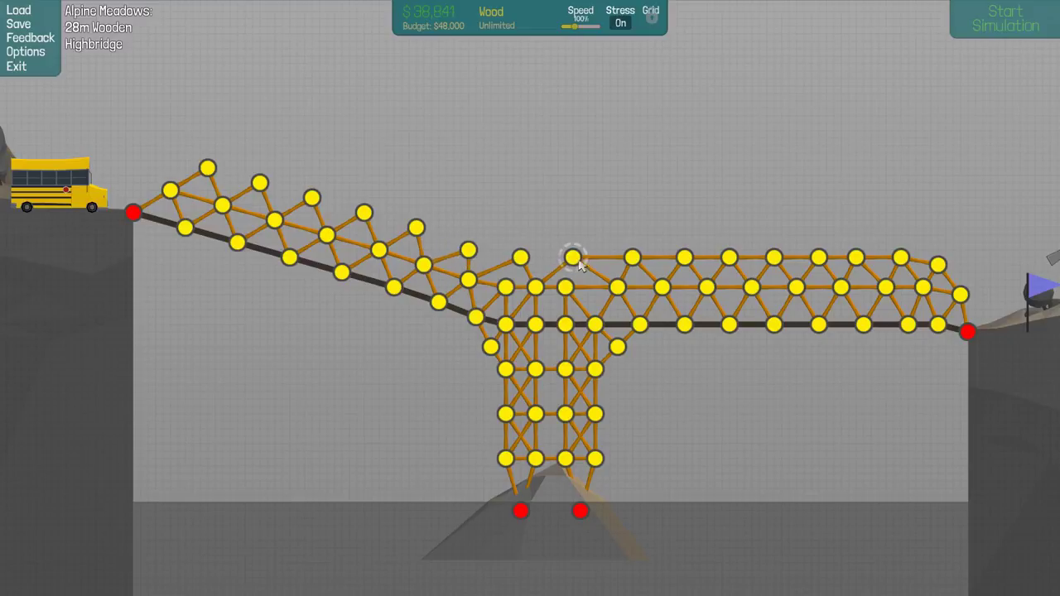
pyautogui.click(521, 256)
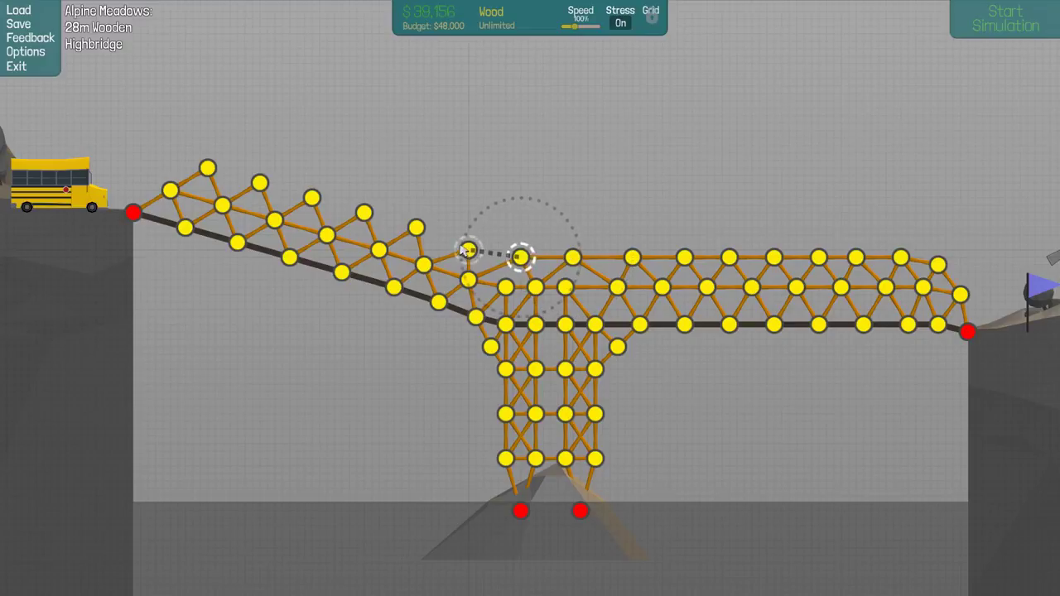
pyautogui.click(416, 227)
pyautogui.click(364, 212)
pyautogui.click(313, 197)
pyautogui.click(260, 180)
pyautogui.click(207, 168)
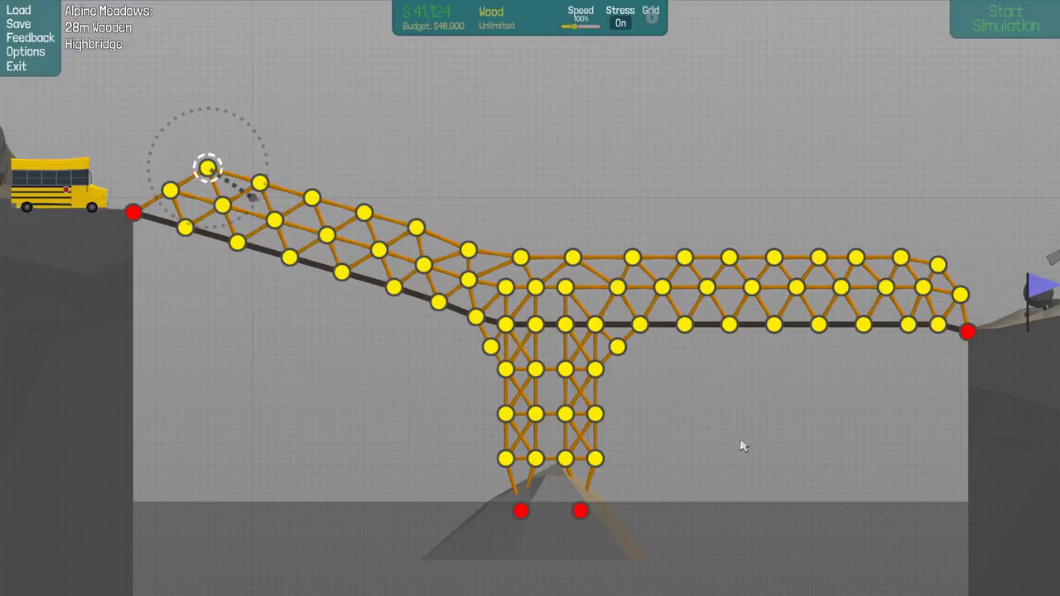
# Step: Run the bus crossing test and advance to the 14m Drawbridge level
pyautogui.press('space')
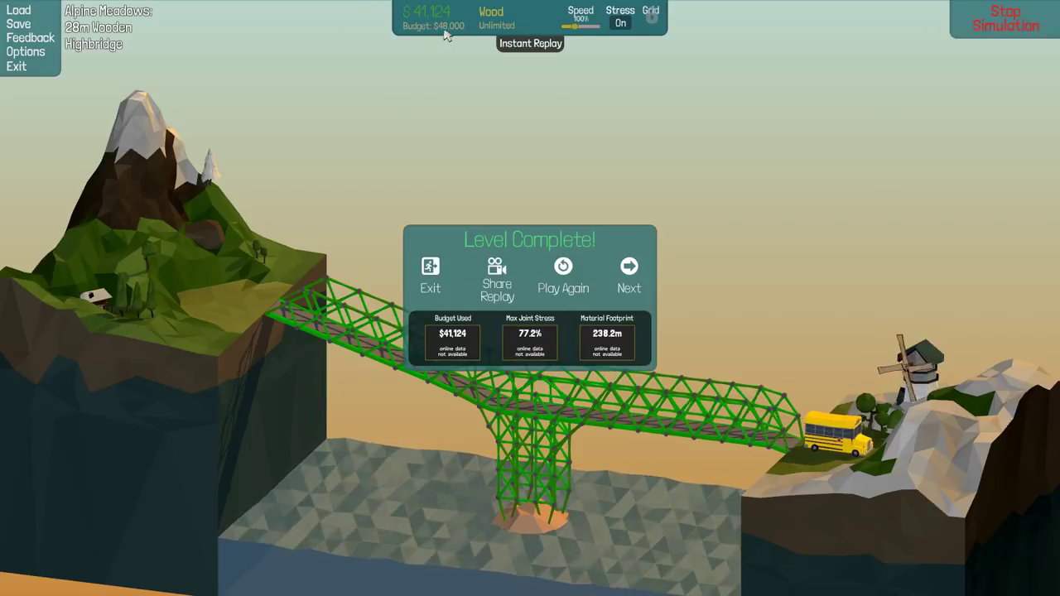
pyautogui.click(632, 267)
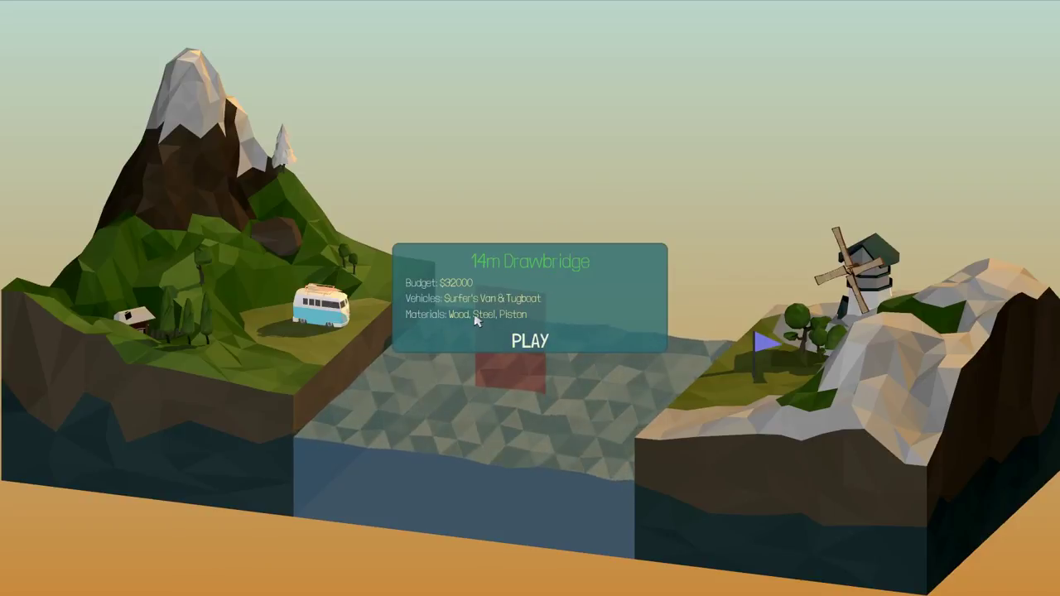
# Step: Start the 14m Drawbridge level with its $32,000 budget
pyautogui.click(534, 343)
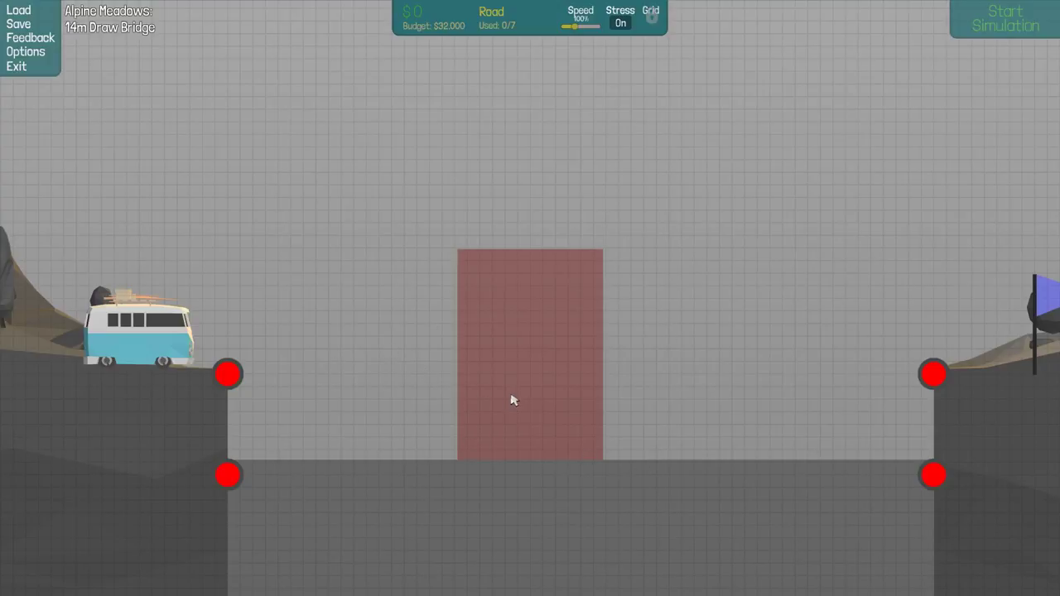
# Step: Draw a hydraulic piston from the upper left anchor
pyautogui.rightClick(439, 464)
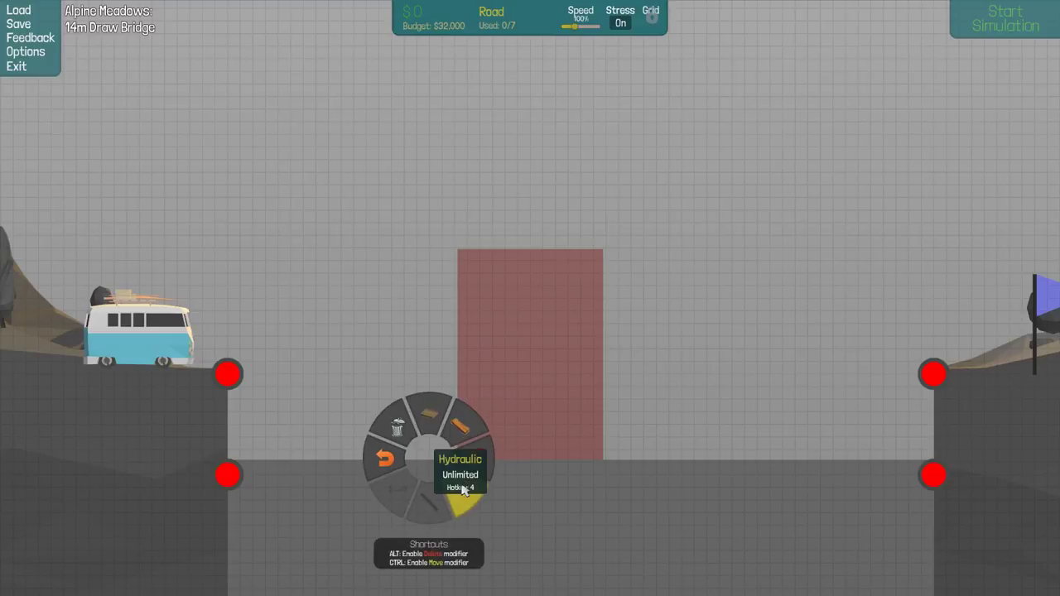
pyautogui.click(466, 491)
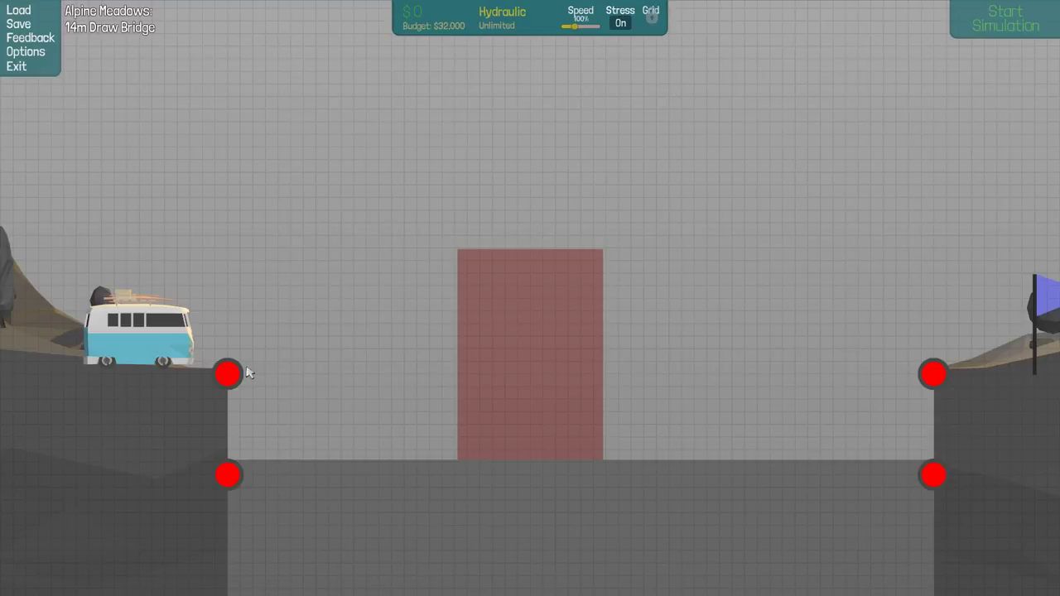
pyautogui.moveTo(230, 374); pyautogui.dragTo(367, 377)
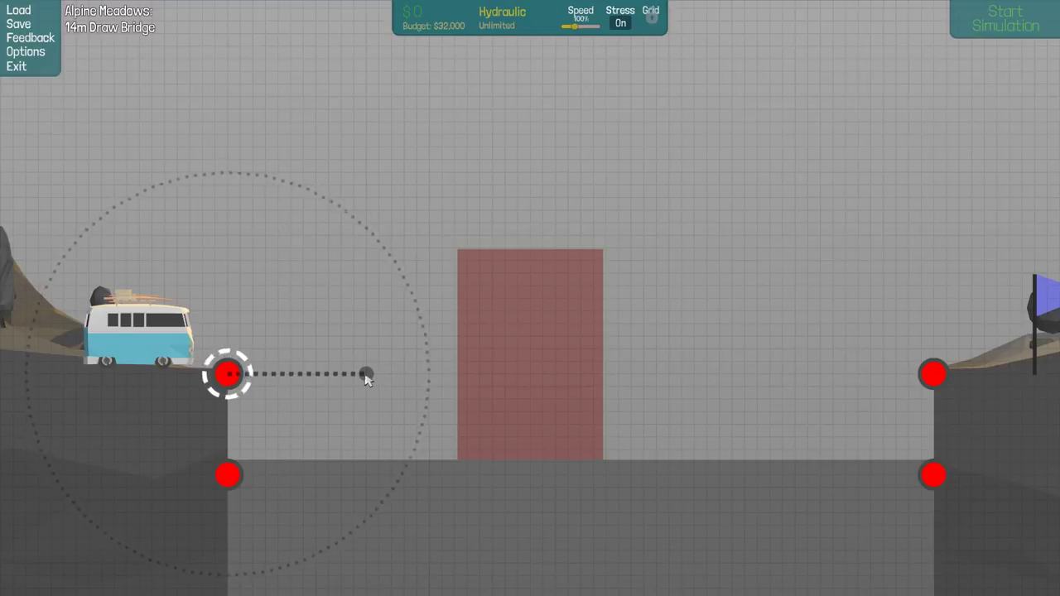
# Step: Lay seven raised road pieces from the left anchor across the gap toward the right bank
pyautogui.rightClick(392, 379)
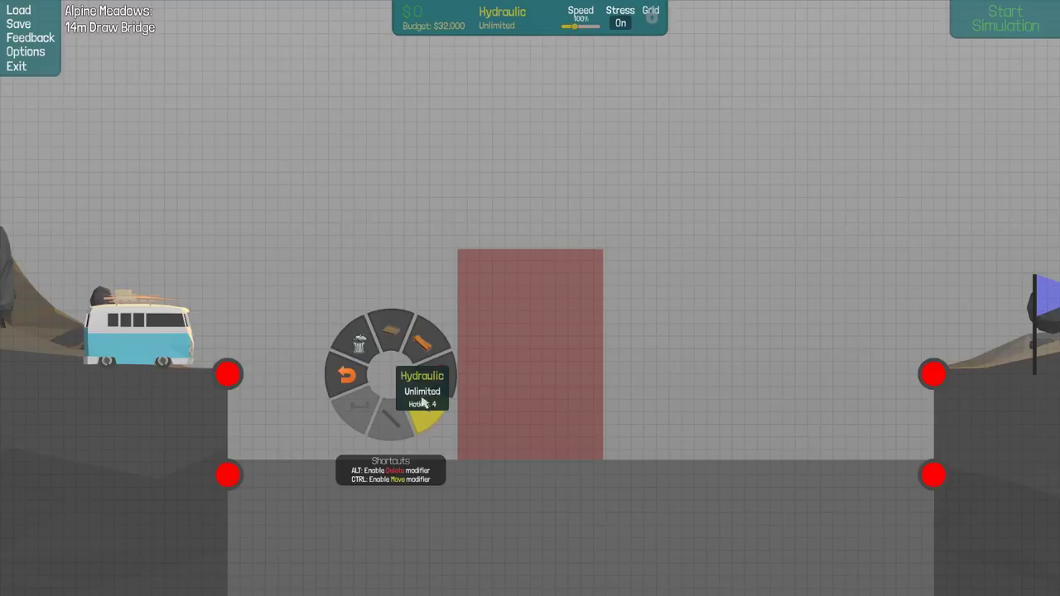
pyautogui.click(396, 335)
pyautogui.click(232, 375)
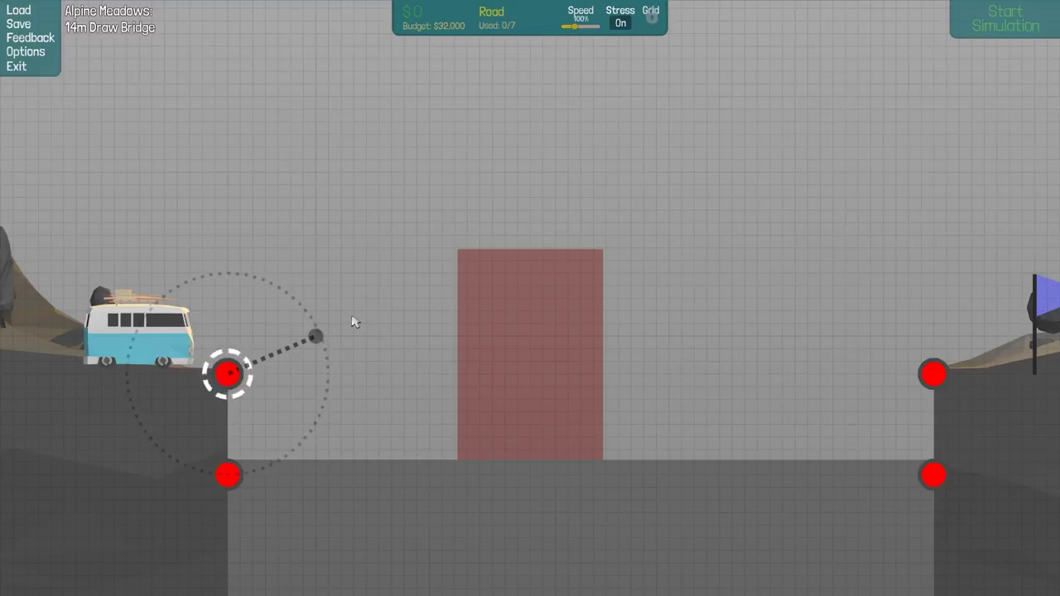
pyautogui.click(318, 335)
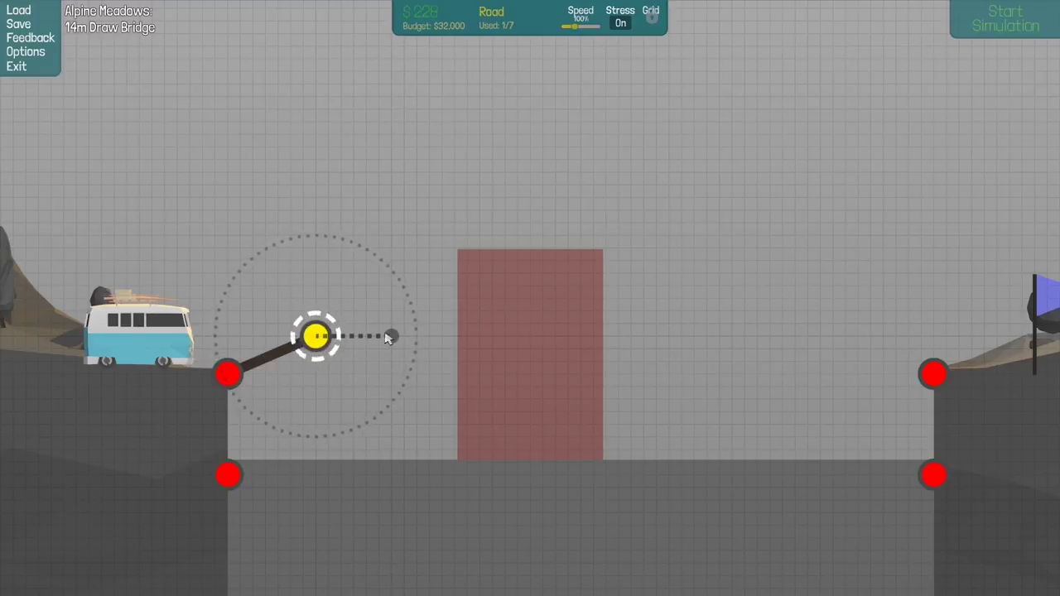
pyautogui.click(393, 334)
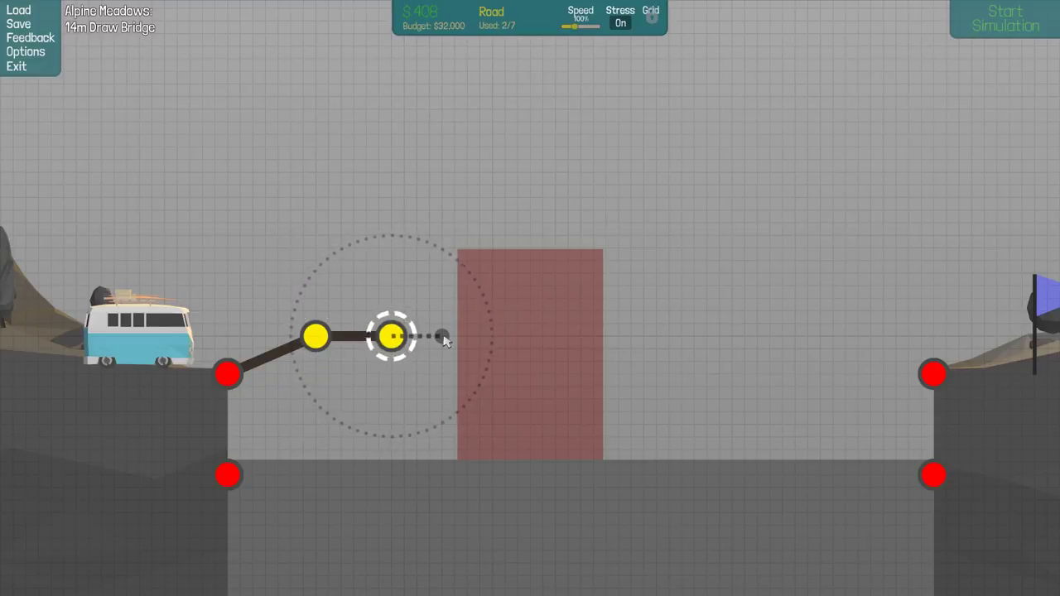
pyautogui.click(441, 335)
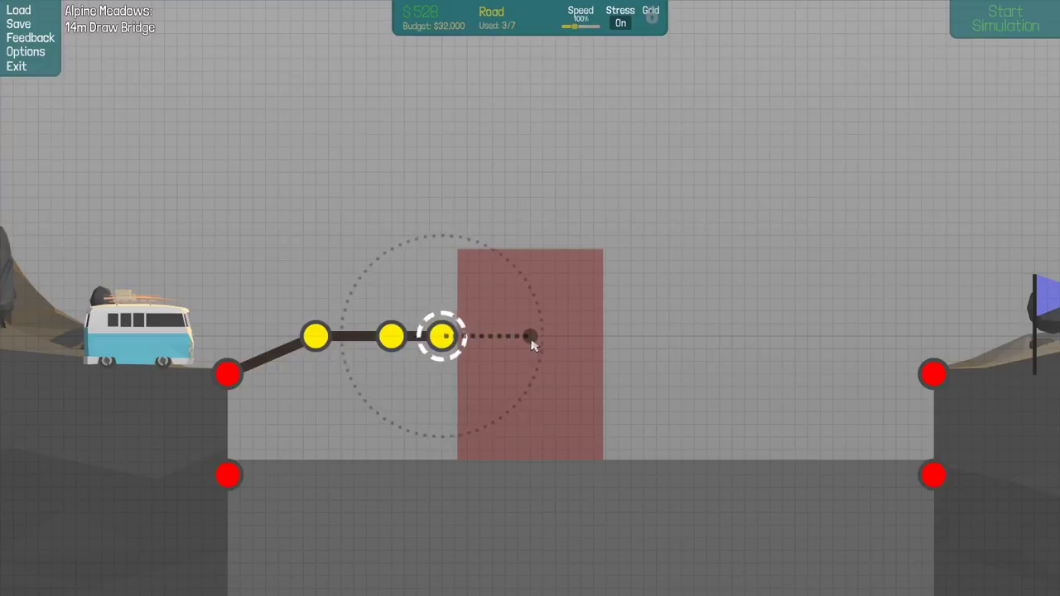
pyautogui.click(532, 340)
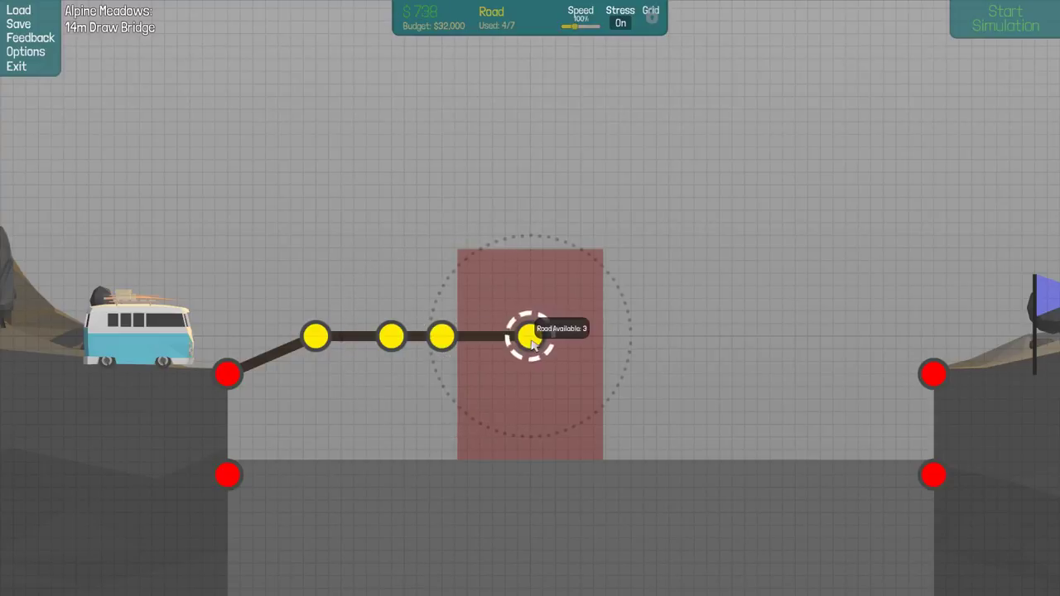
pyautogui.click(617, 338)
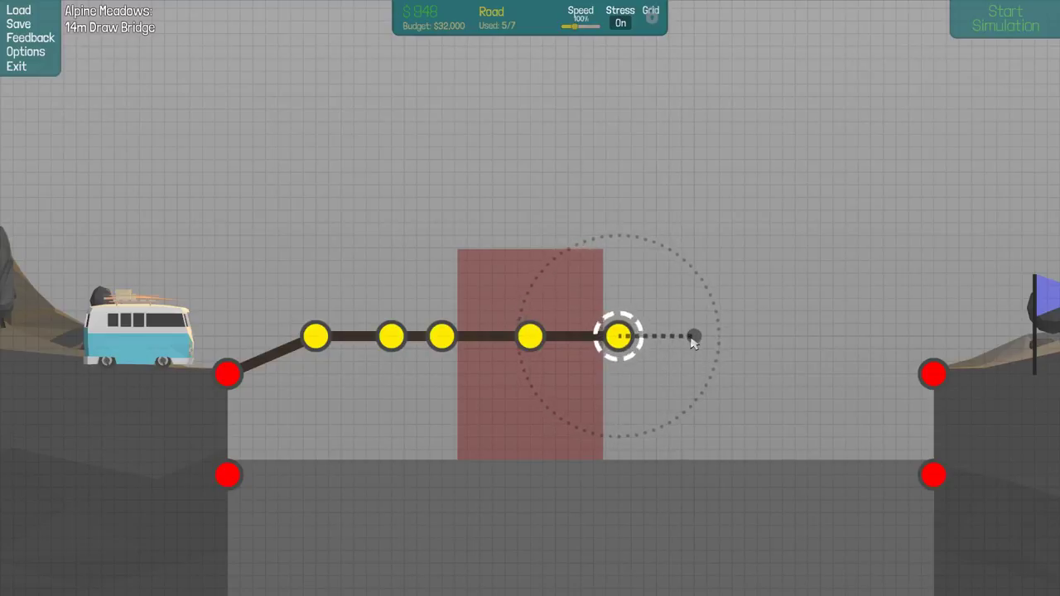
pyautogui.click(696, 336)
pyautogui.click(770, 336)
pyautogui.click(844, 337)
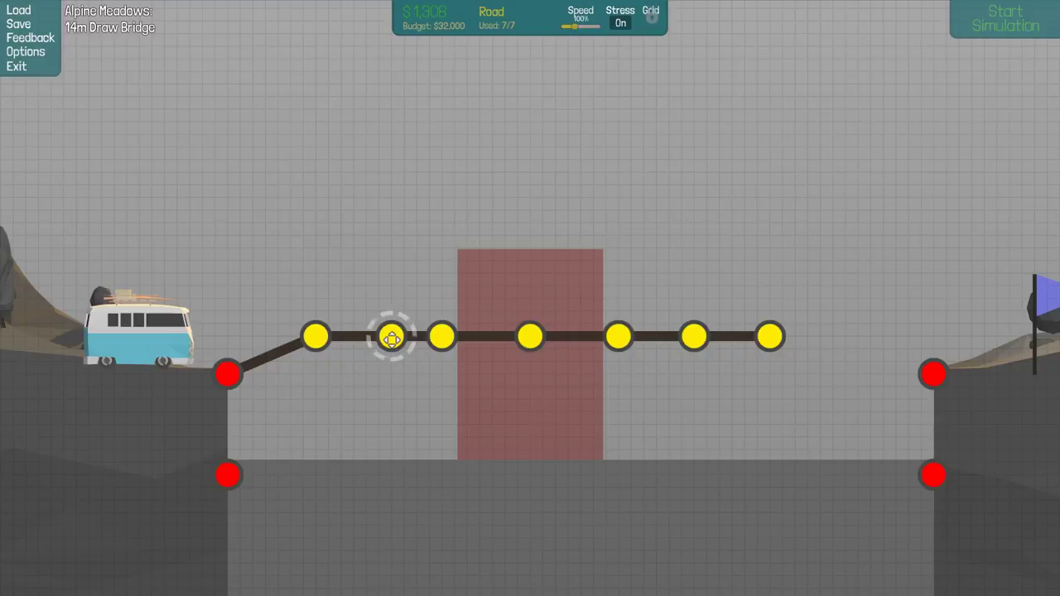
# Step: Drag deck joints upward to test a raised peak over the boat zone
pyautogui.moveTo(392, 337); pyautogui.dragTo(404, 297)
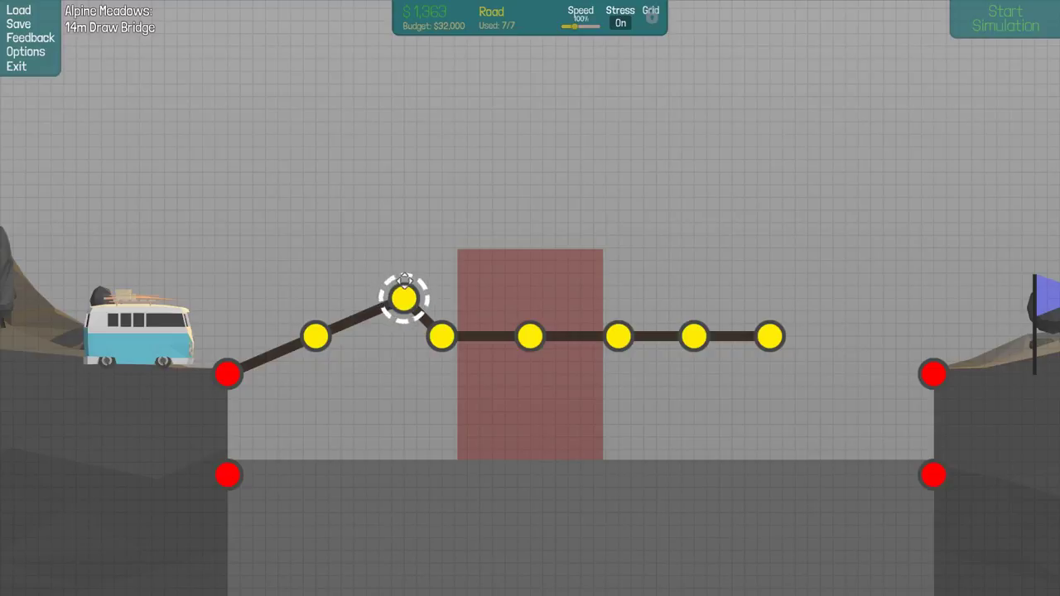
pyautogui.moveTo(439, 335); pyautogui.dragTo(480, 262)
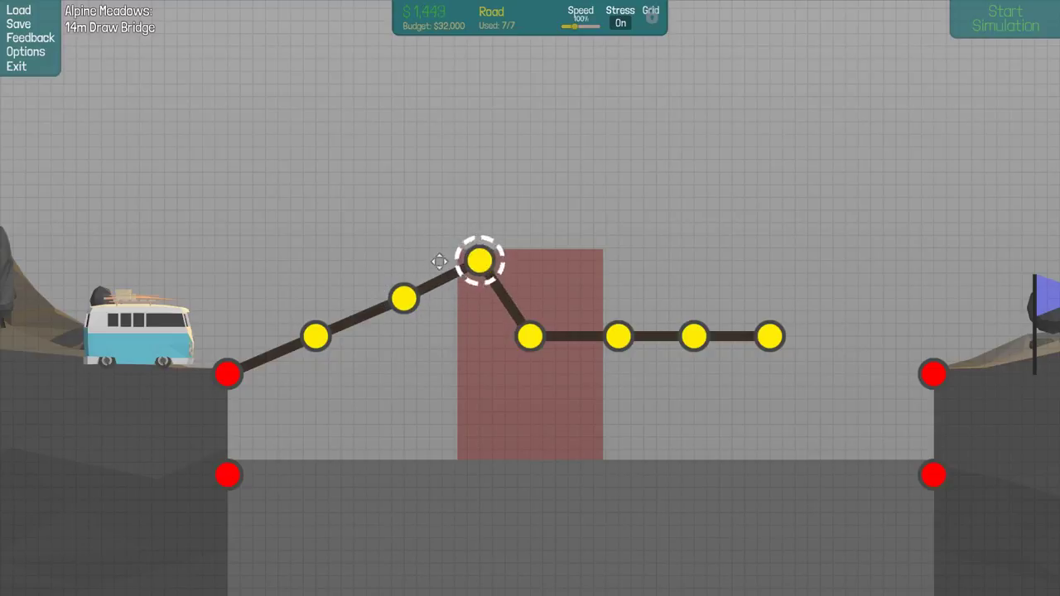
pyautogui.moveTo(439, 262); pyautogui.dragTo(430, 276)
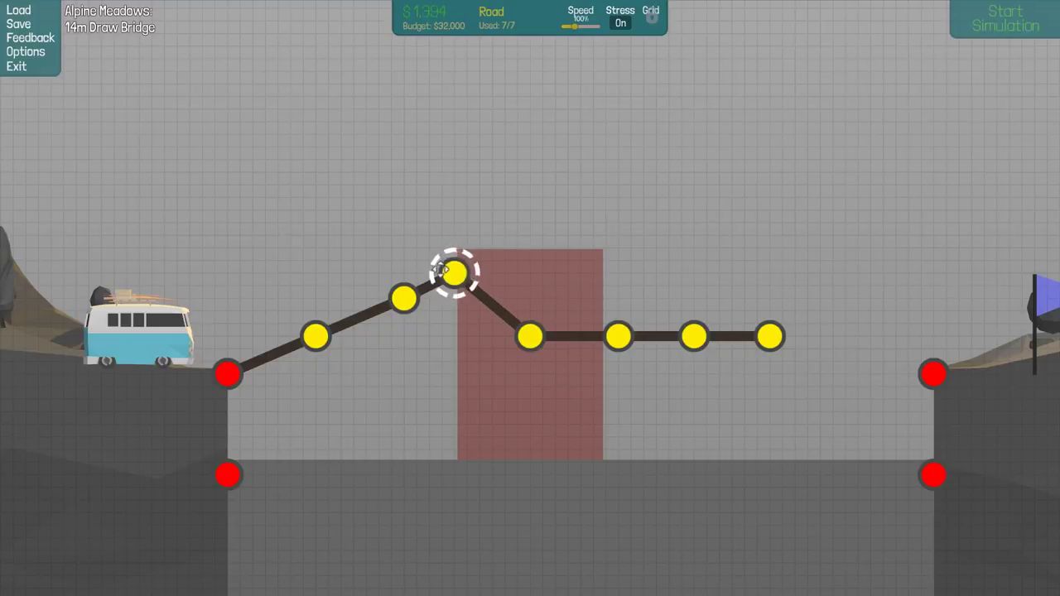
pyautogui.moveTo(445, 232); pyautogui.dragTo(485, 108)
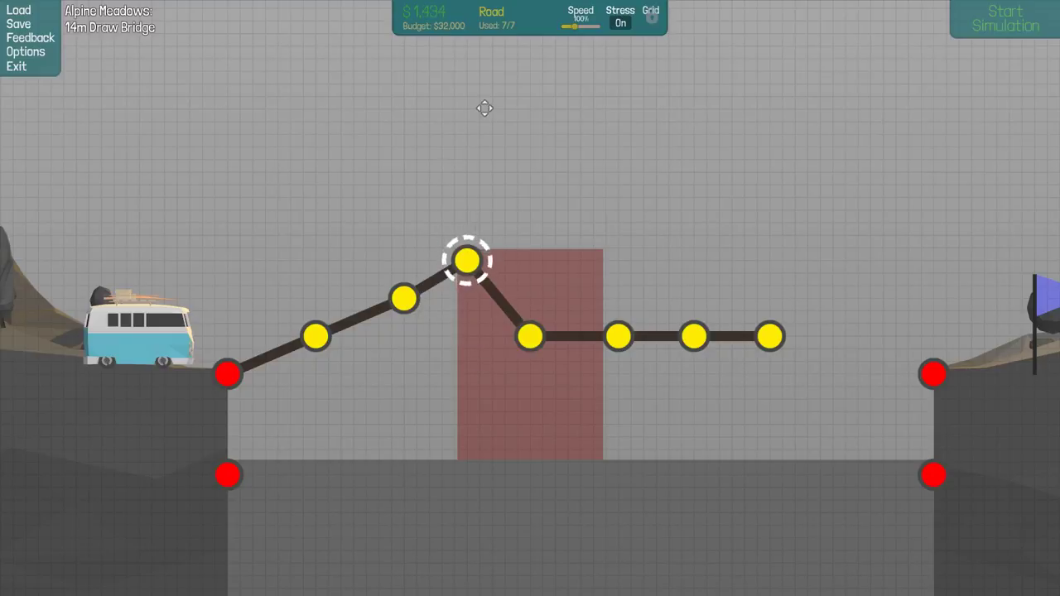
pyautogui.moveTo(447, 287)
pyautogui.mouseDown()
pyautogui.moveTo(435, 326)
pyautogui.moveTo(391, 273)
pyautogui.mouseUp()
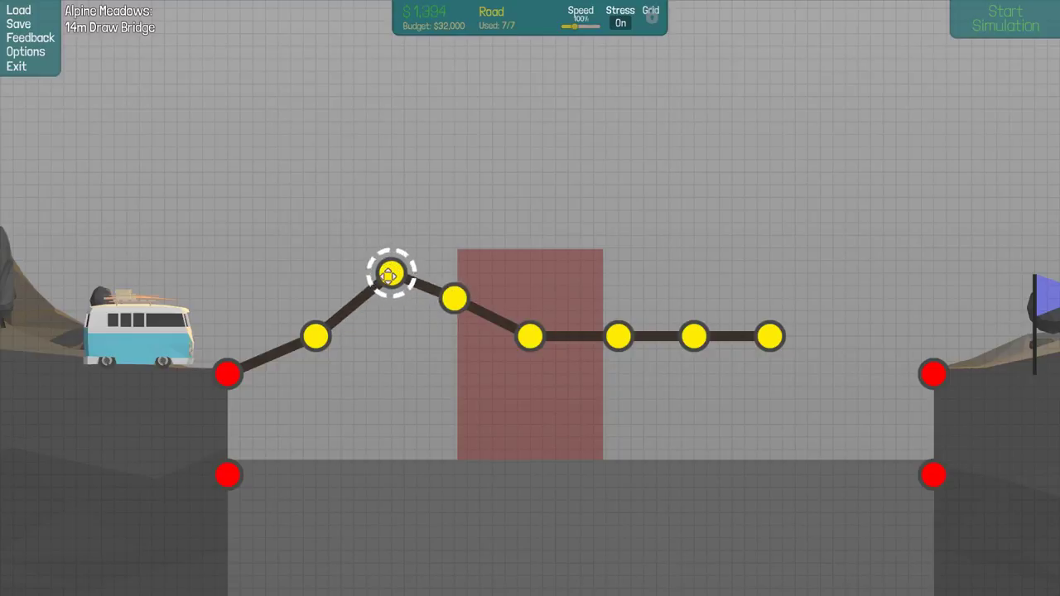
pyautogui.moveTo(458, 292)
pyautogui.mouseDown()
pyautogui.moveTo(454, 274)
pyautogui.moveTo(480, 260)
pyautogui.mouseUp()
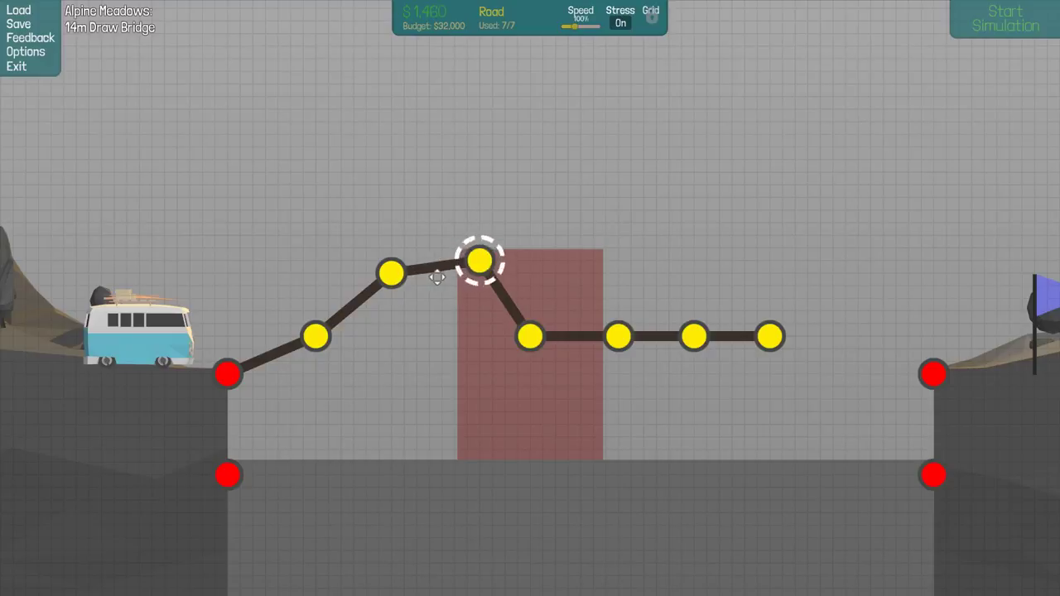
# Step: Undo the joint moves and the three rightmost road pieces
pyautogui.hotkey('ctrl', 'z')
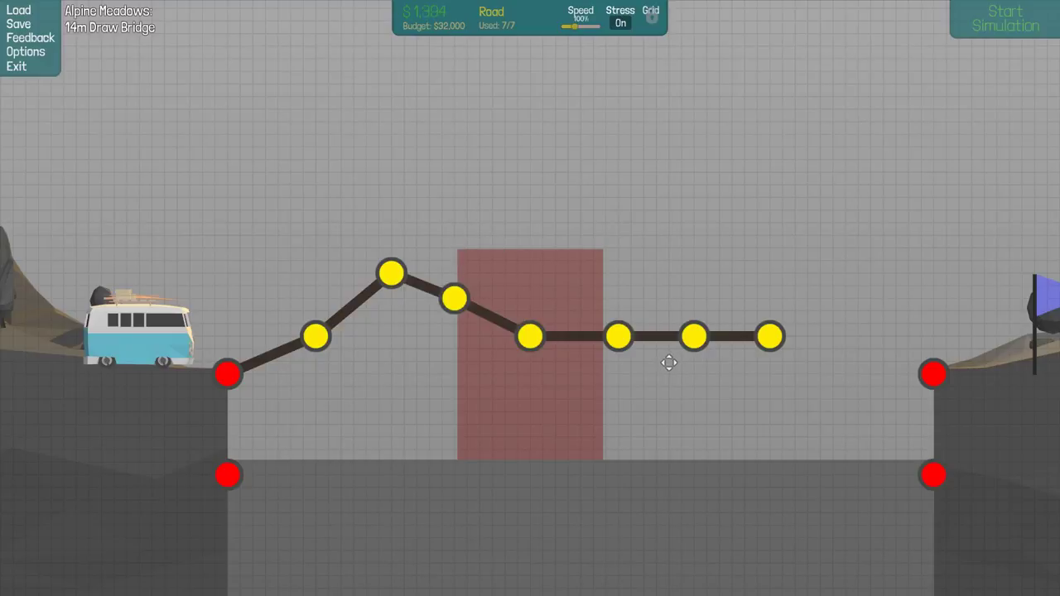
pyautogui.hotkey('ctrl', 'z')
pyautogui.hotkey('ctrl', 'z')
pyautogui.hotkey('ctrl', 'z')
pyautogui.hotkey('ctrl', 'z')
pyautogui.hotkey('ctrl', 'z')
pyautogui.hotkey('ctrl', 'z')
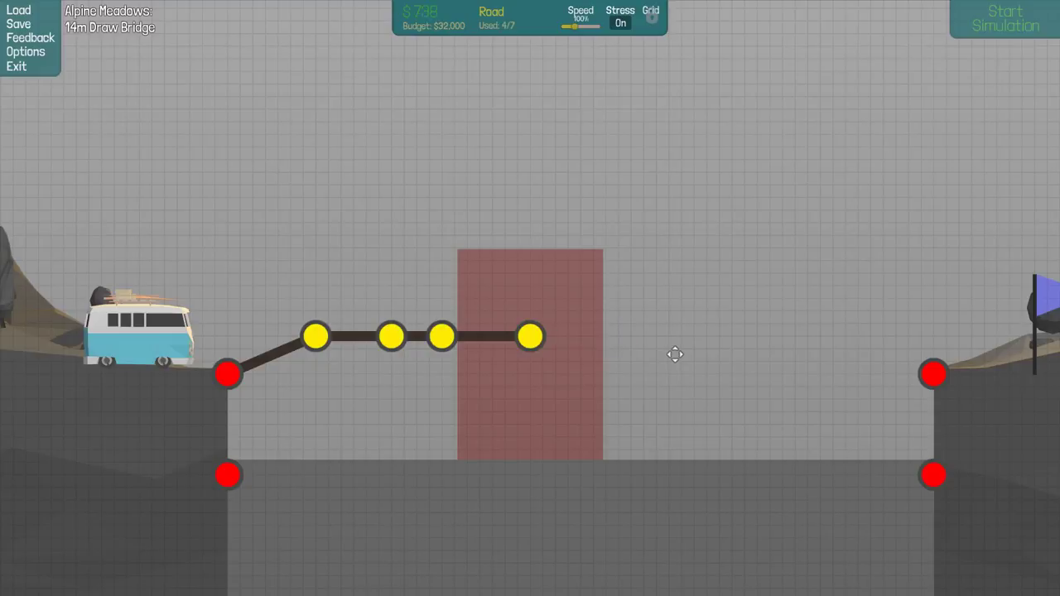
pyautogui.hotkey('ctrl', 'z')
pyautogui.hotkey('ctrl', 'z')
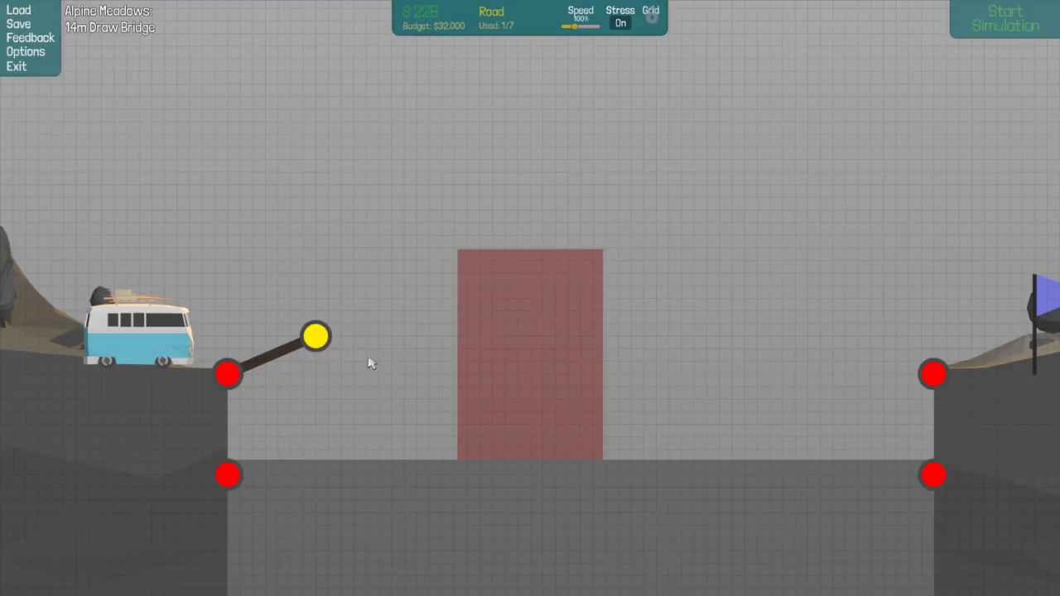
# Step: Extend the left road upward in two rising pieces to the boat zone's left edge
pyautogui.click(319, 336)
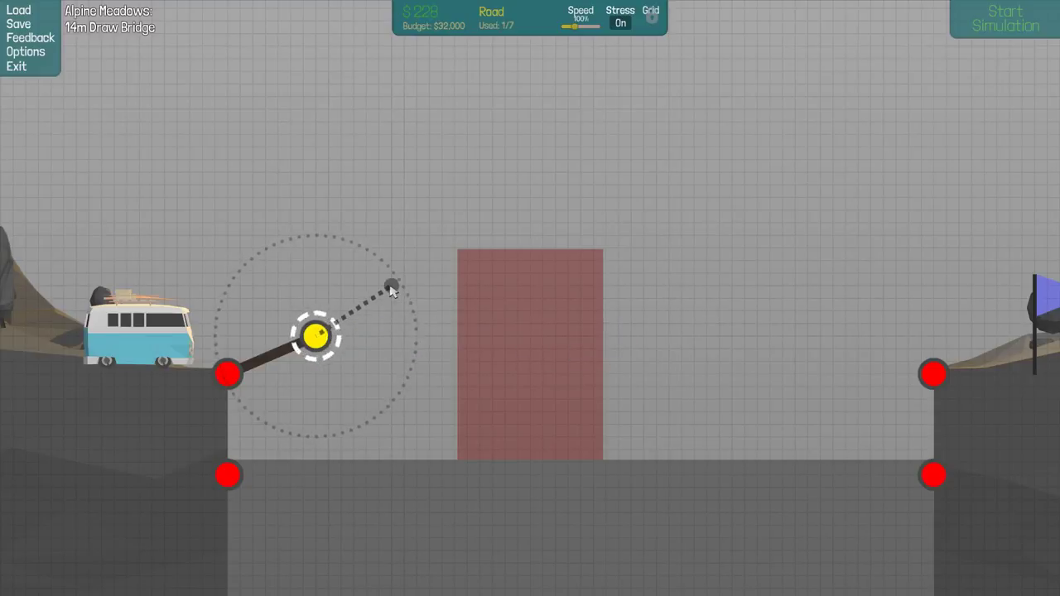
pyautogui.click(392, 297)
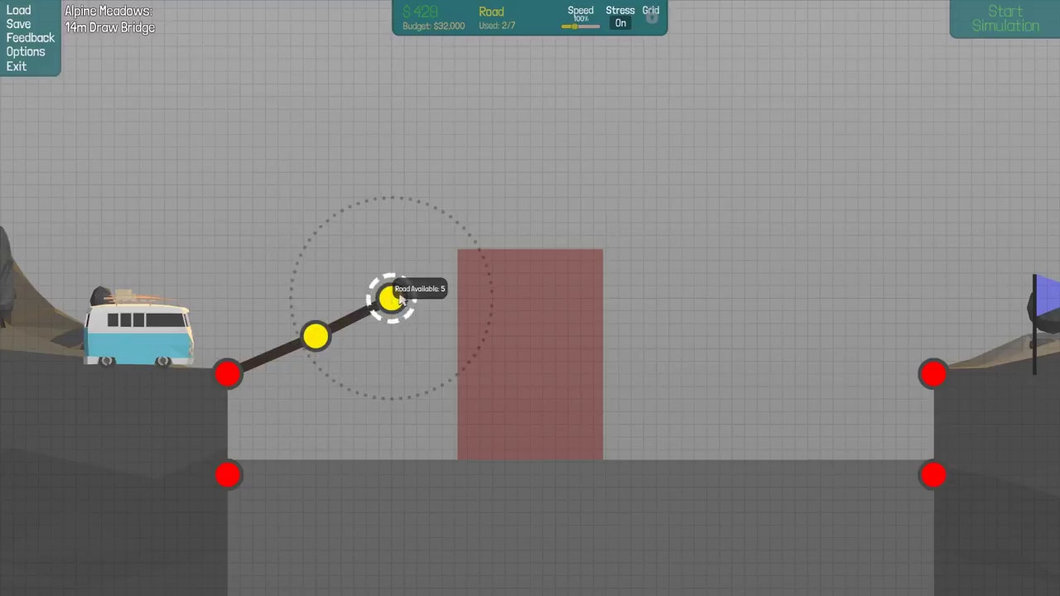
pyautogui.click(441, 253)
pyautogui.rightClick(614, 250)
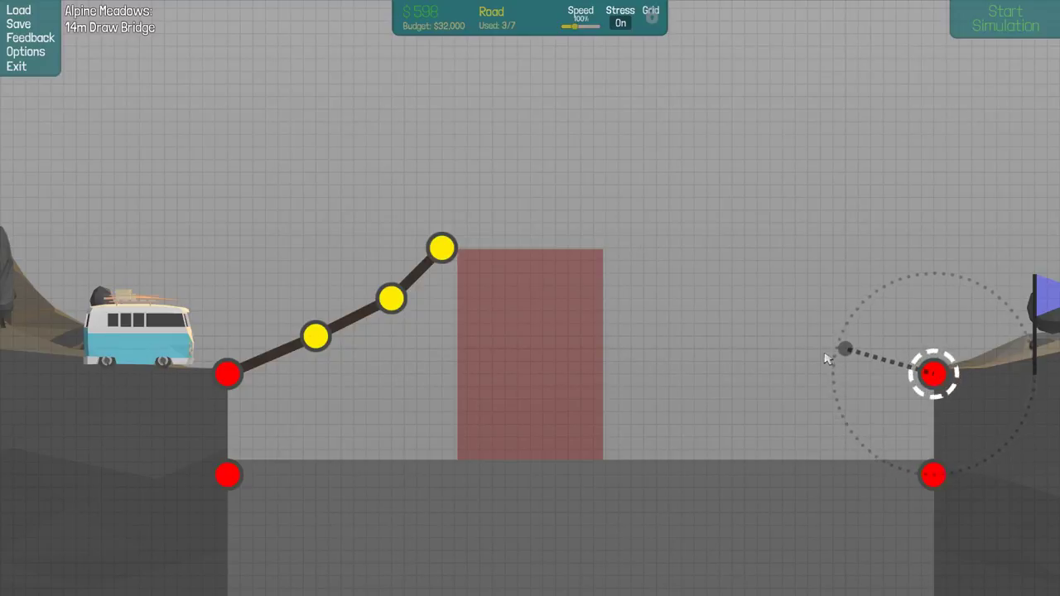
# Step: Build the right road ramp rising from the right bank toward the boat zone
pyautogui.click(822, 348)
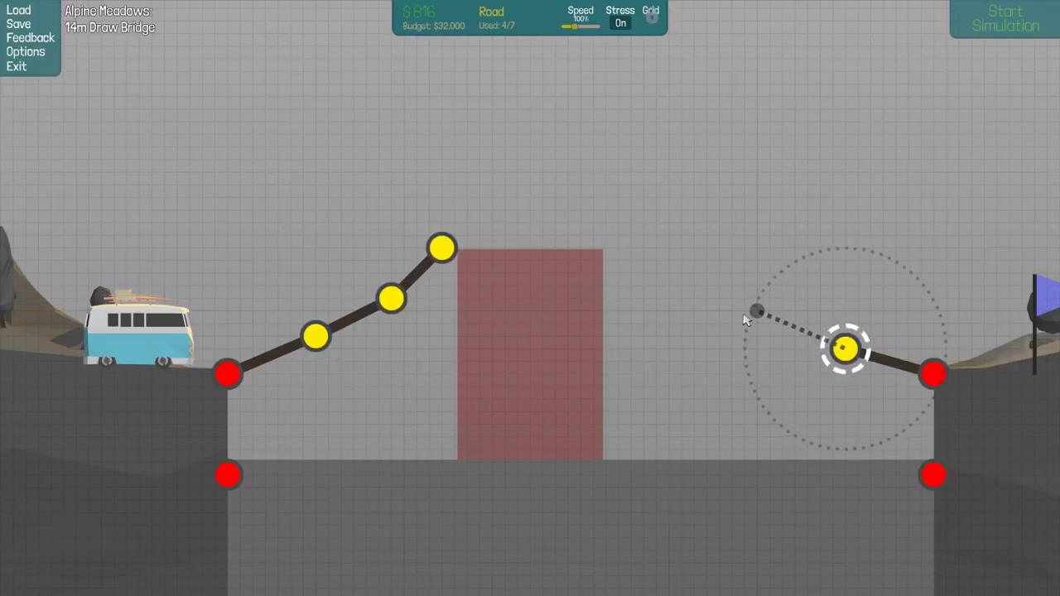
pyautogui.click(746, 312)
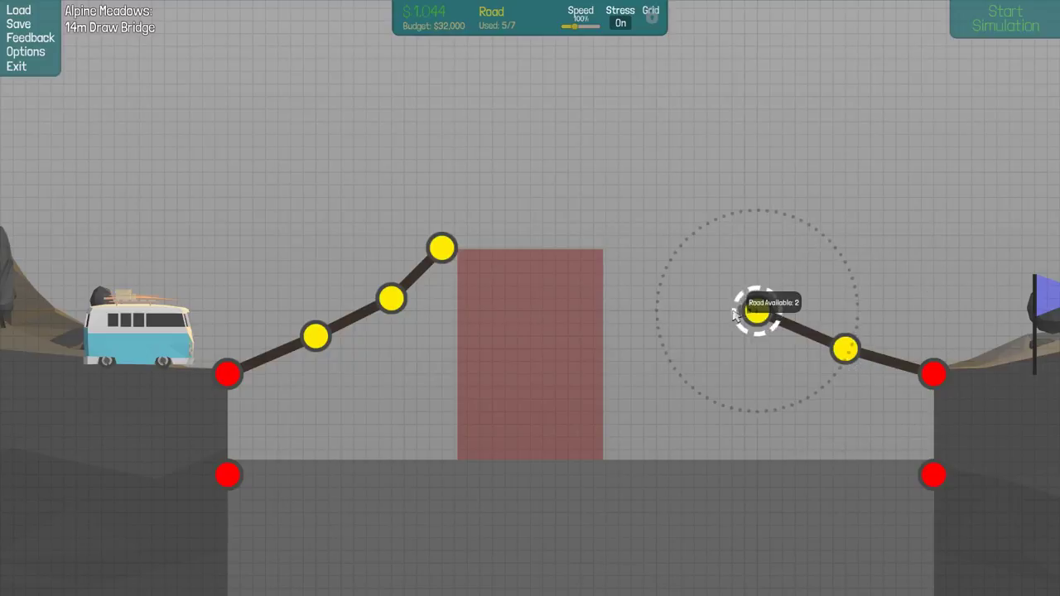
pyautogui.click(694, 270)
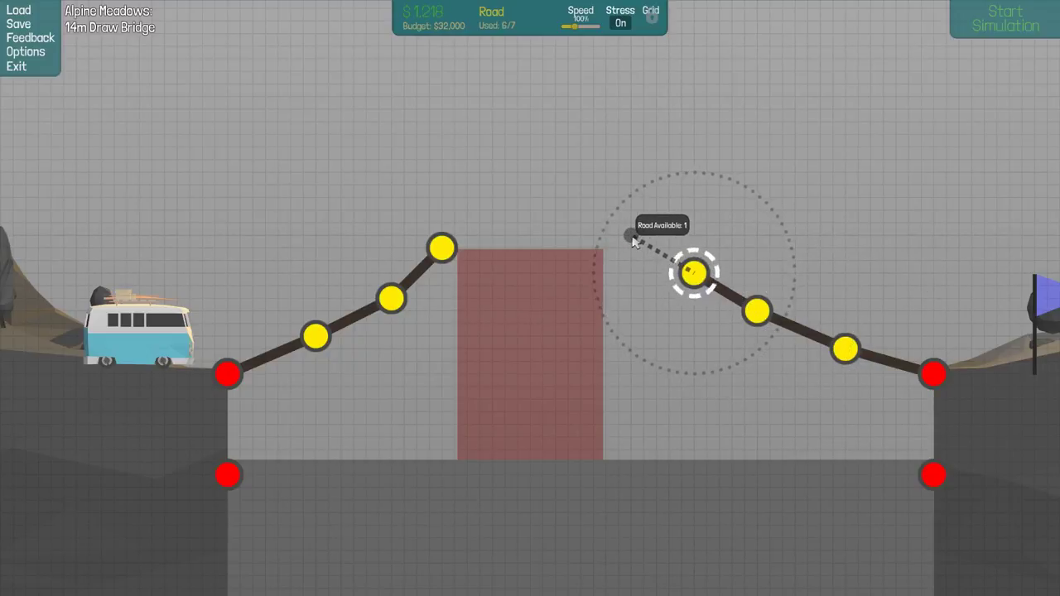
pyautogui.click(632, 236)
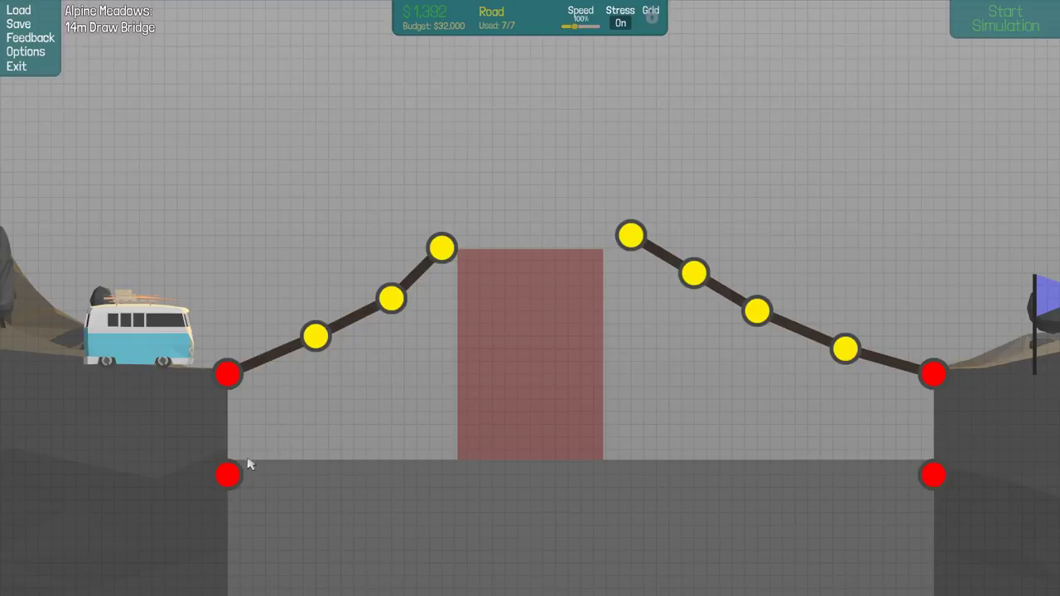
# Step: Add steel struts from both lower bank anchors to the ramp joints, then select Wood
pyautogui.rightClick(412, 483)
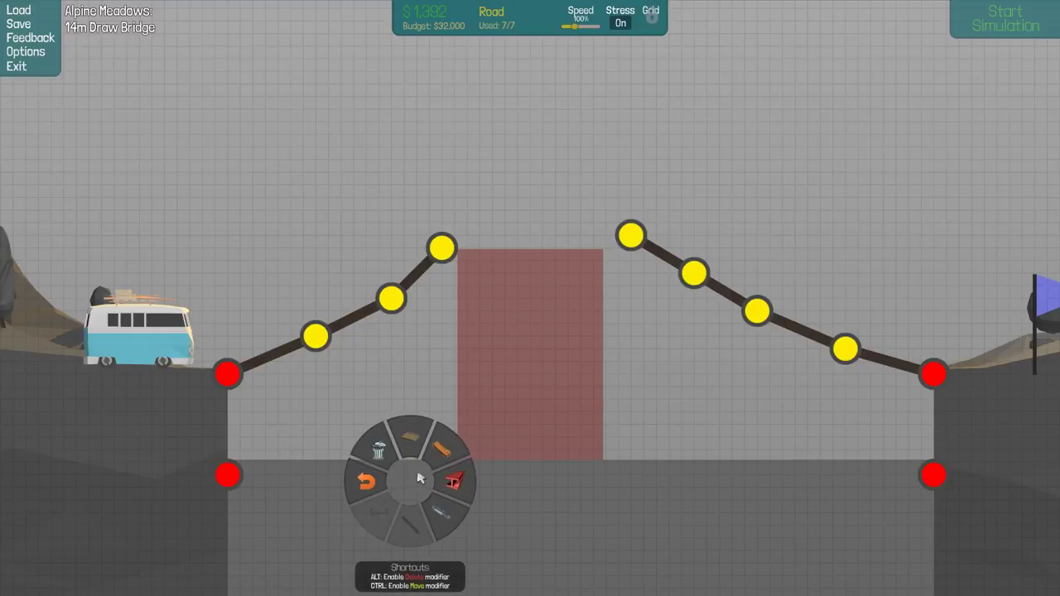
pyautogui.click(454, 489)
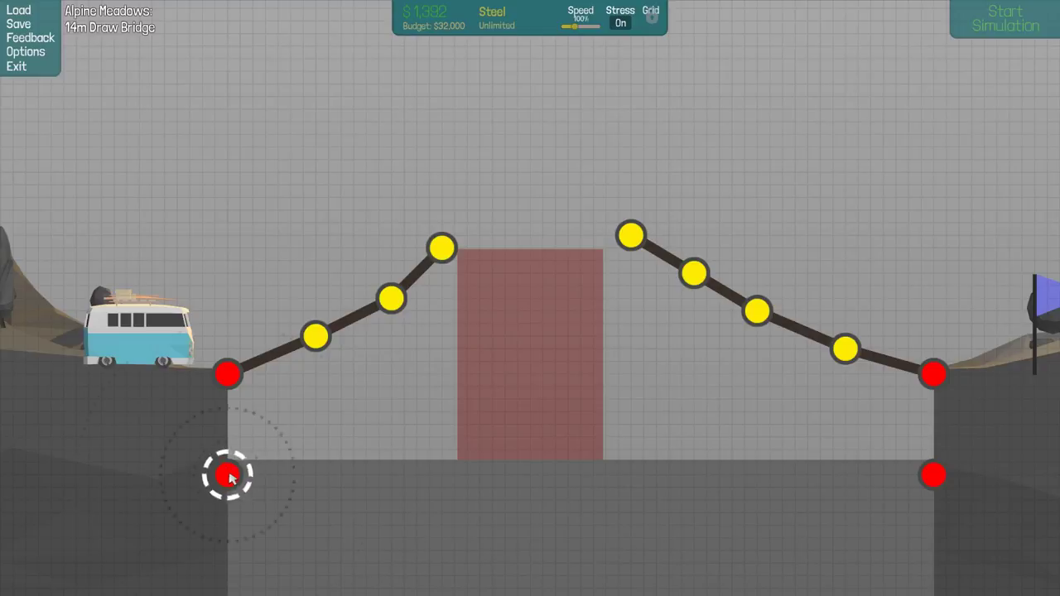
pyautogui.click(315, 335)
pyautogui.rightClick(505, 372)
pyautogui.click(935, 473)
pyautogui.click(844, 349)
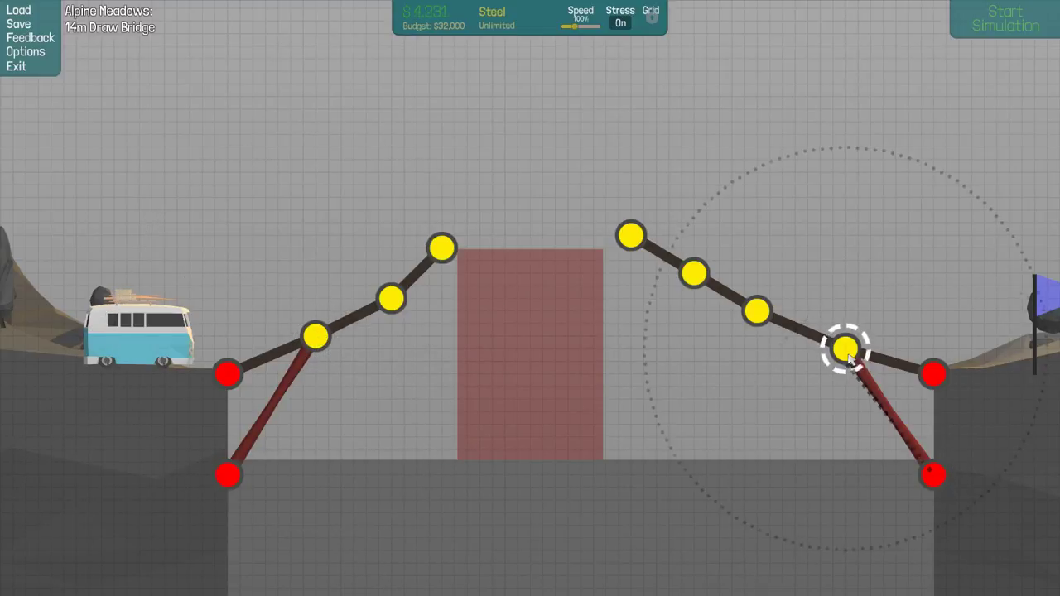
pyautogui.rightClick(841, 463)
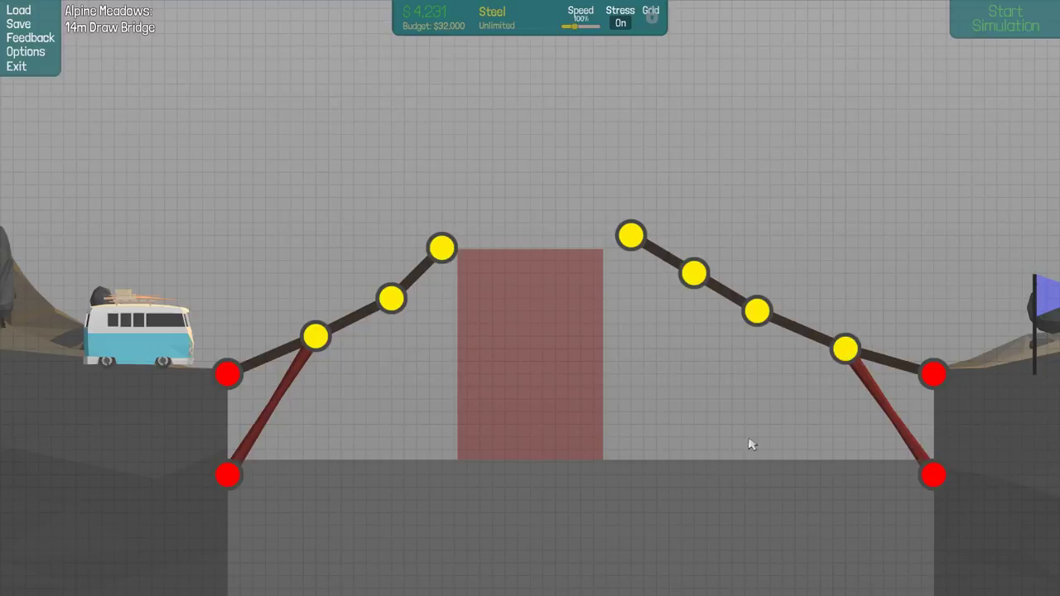
pyautogui.rightClick(638, 398)
pyautogui.click(666, 353)
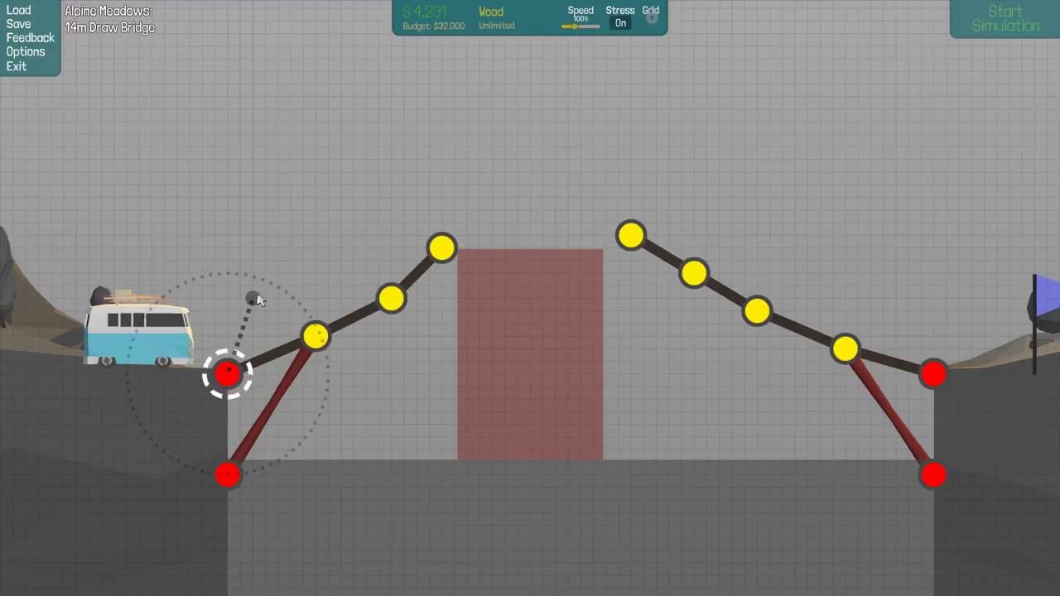
# Step: Add wooden truss nodes and beams above the left ramp
pyautogui.click(253, 297)
pyautogui.click(316, 335)
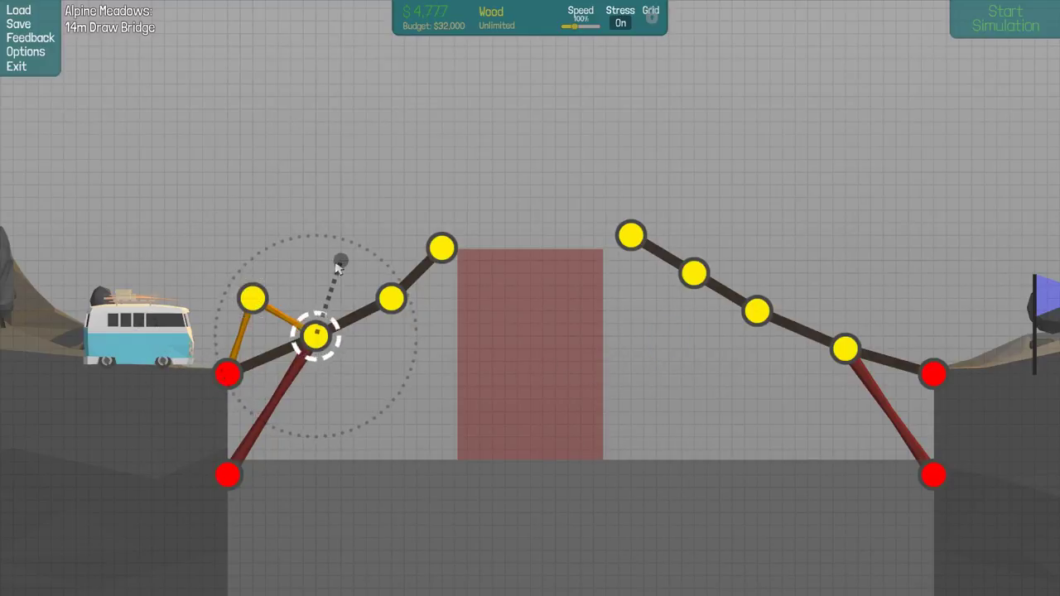
pyautogui.click(330, 274)
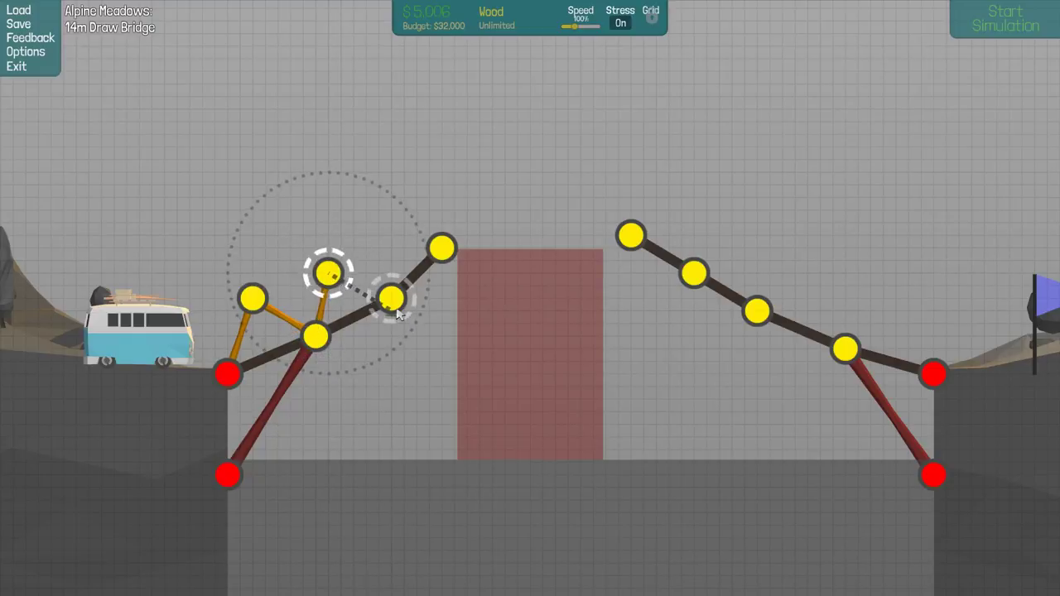
pyautogui.click(391, 297)
pyautogui.click(378, 237)
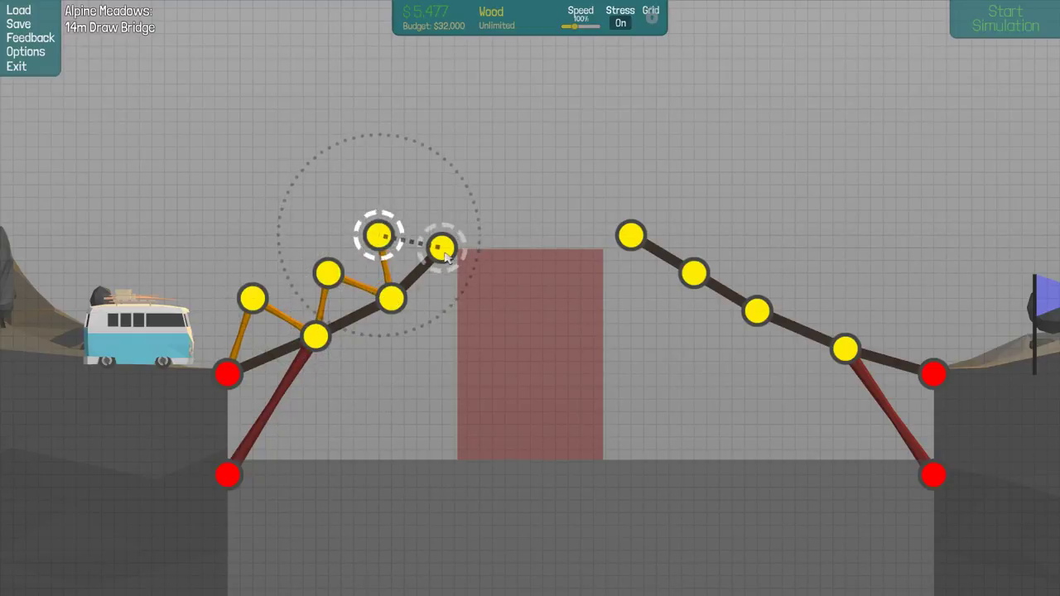
pyautogui.click(442, 246)
pyautogui.rightClick(545, 216)
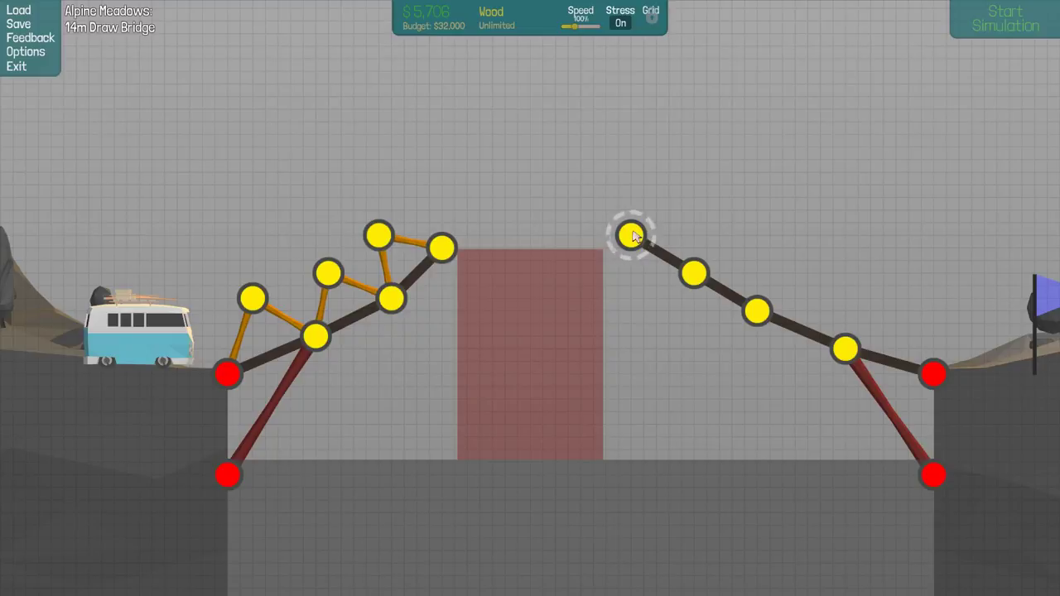
# Step: Build a wooden truss along the right ramp with a connected top chord
pyautogui.click(681, 211)
pyautogui.click(694, 273)
pyautogui.click(744, 249)
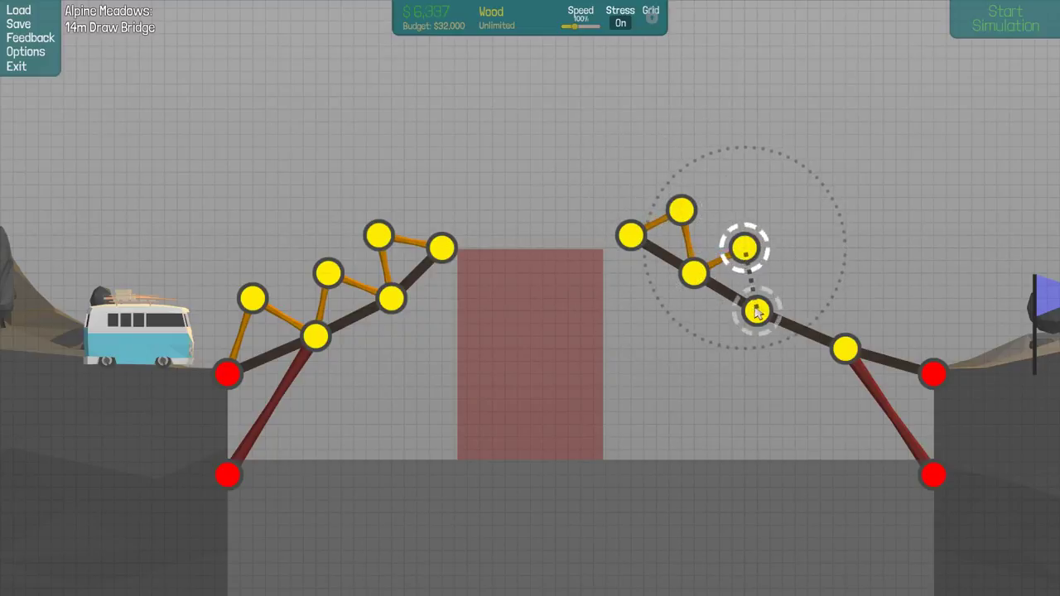
pyautogui.click(759, 310)
pyautogui.click(820, 286)
pyautogui.click(845, 350)
pyautogui.click(897, 311)
pyautogui.click(933, 374)
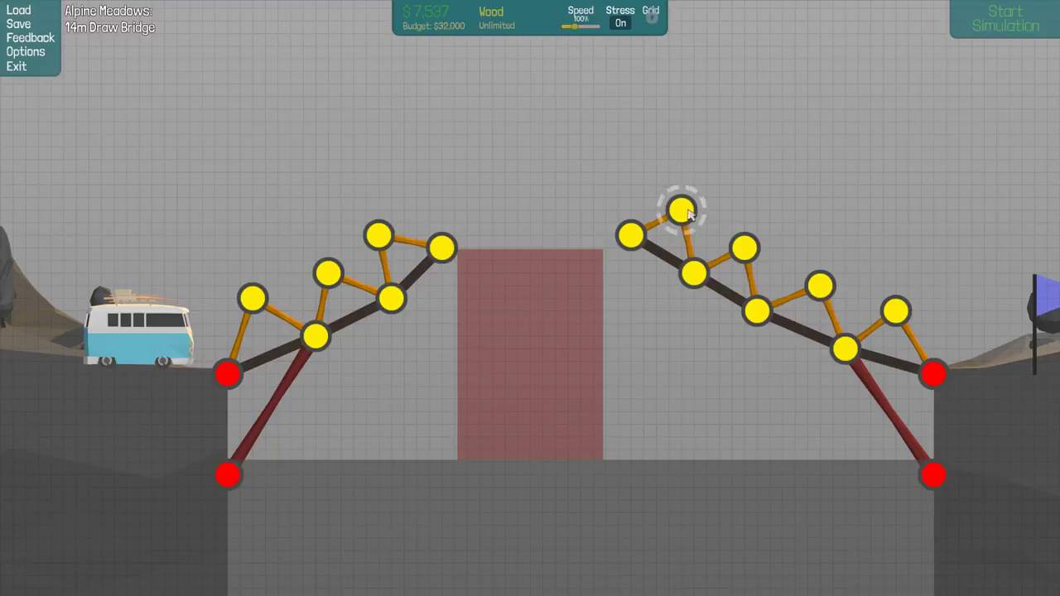
pyautogui.click(743, 247)
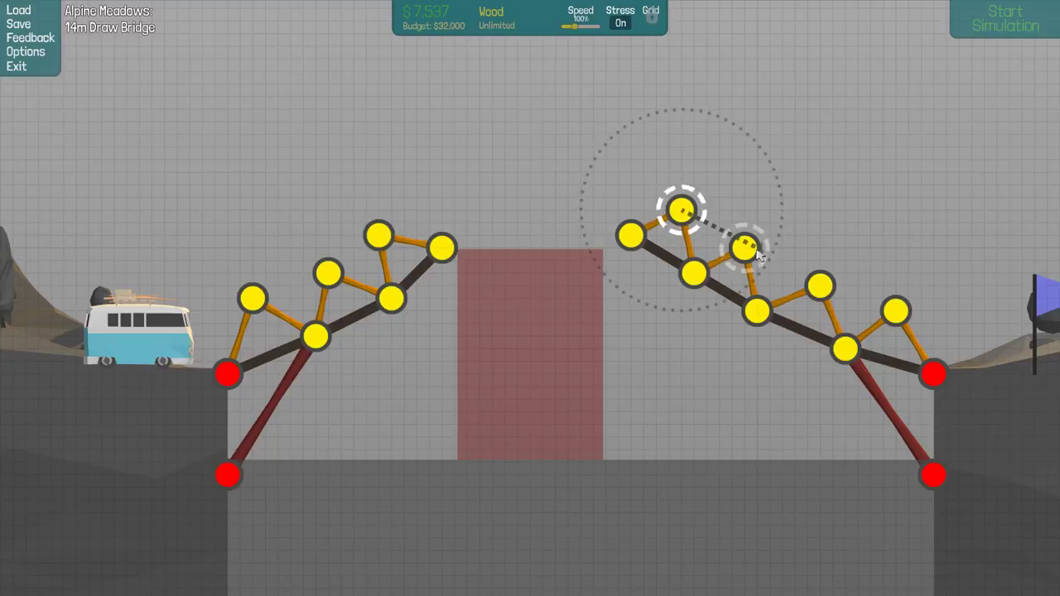
pyautogui.click(820, 285)
pyautogui.click(897, 311)
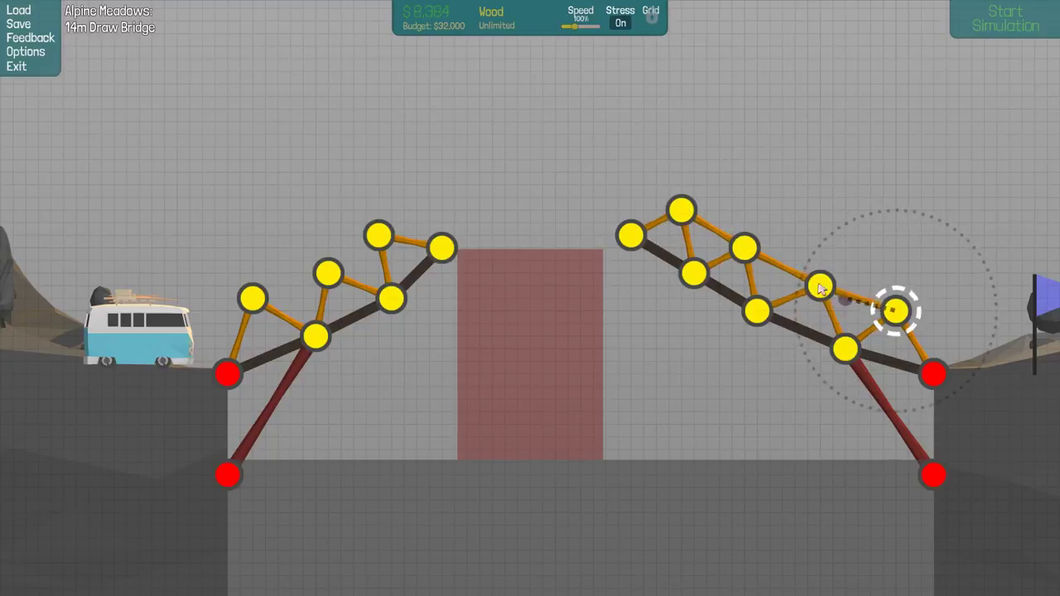
pyautogui.rightClick(818, 230)
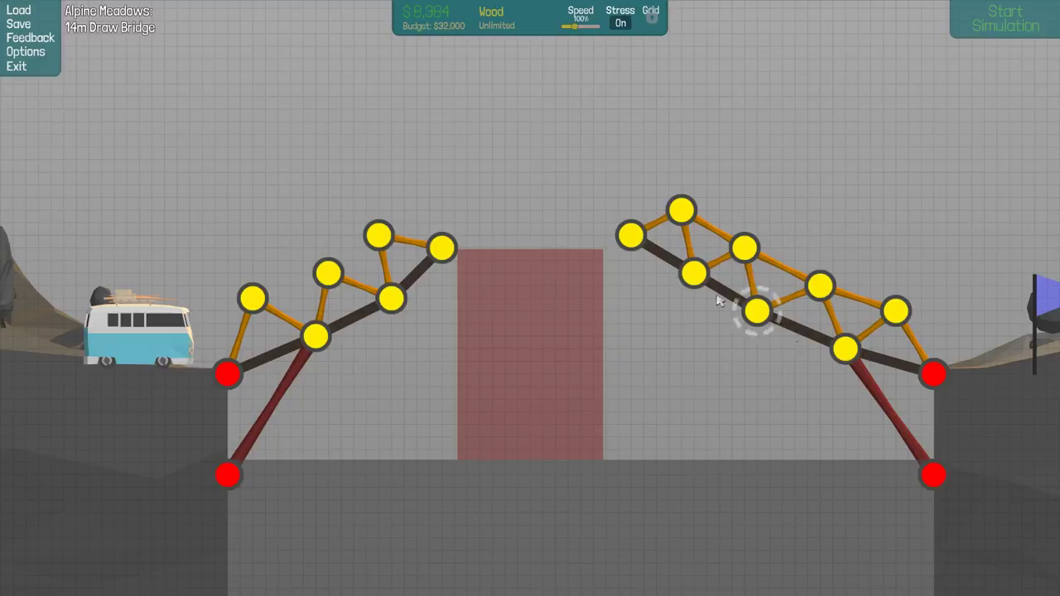
# Step: Add a top joint and cross-bracing members to the right truss
pyautogui.click(743, 184)
pyautogui.click(744, 247)
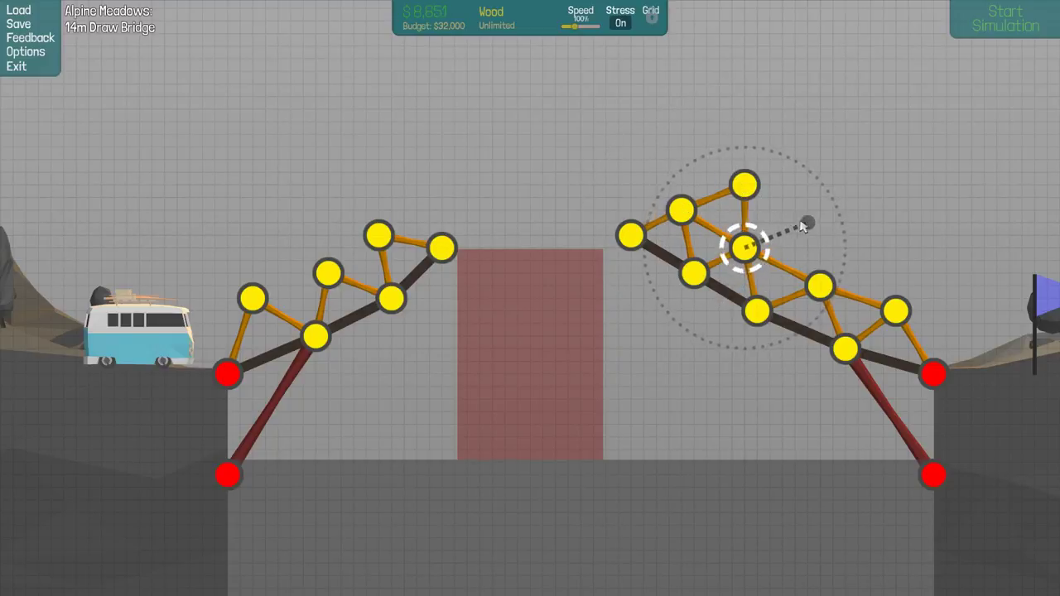
pyautogui.click(808, 222)
pyautogui.click(820, 286)
pyautogui.click(857, 261)
pyautogui.click(896, 311)
pyautogui.click(377, 238)
pyautogui.click(327, 274)
# Step: Add a new upper joint and bracing to close the left truss's top triangles
pyautogui.click(253, 296)
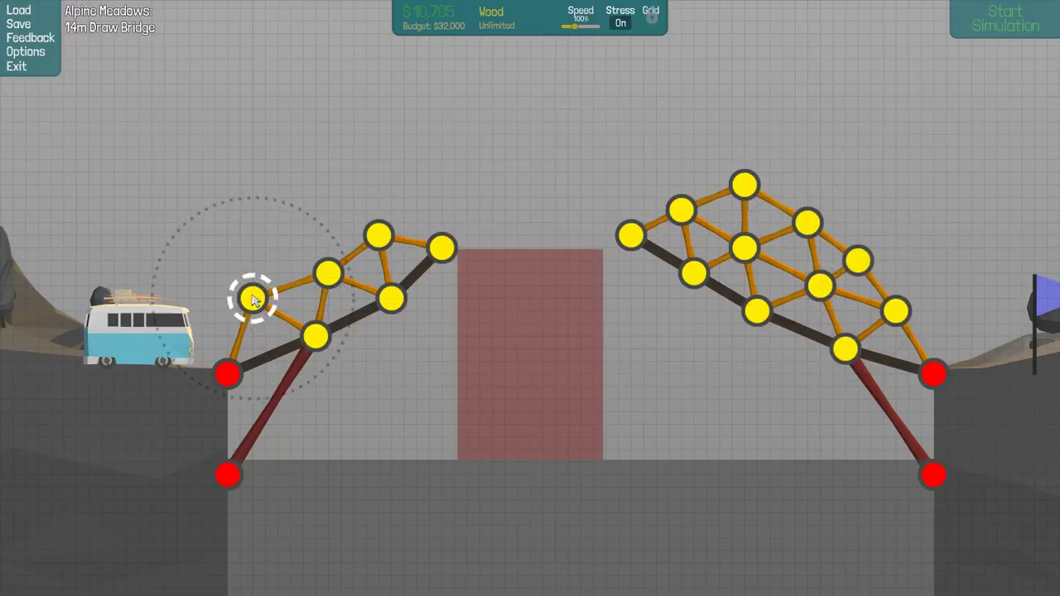
pyautogui.rightClick(297, 245)
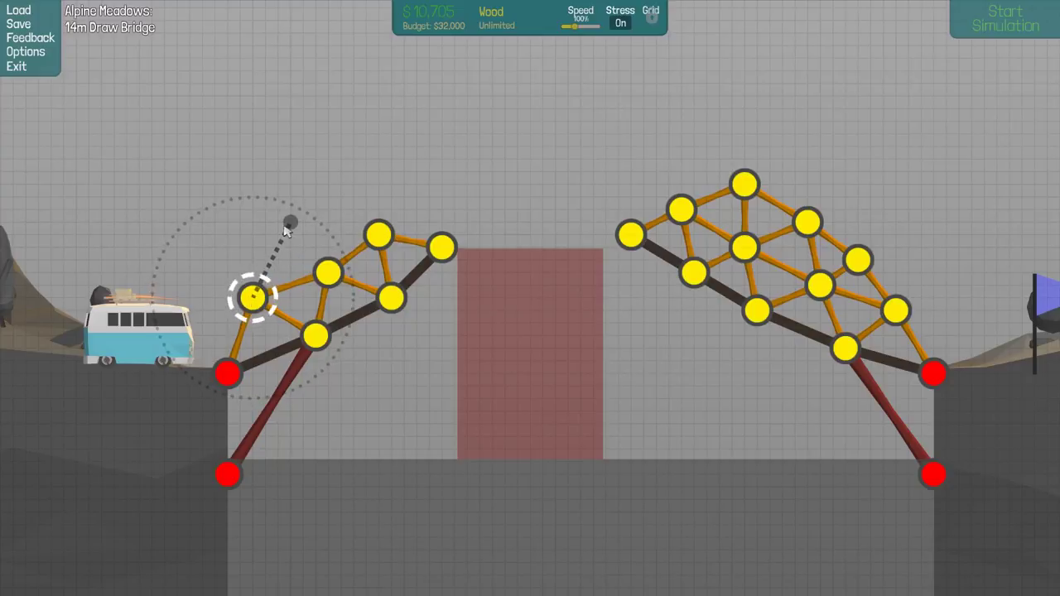
pyautogui.click(279, 234)
pyautogui.click(327, 274)
pyautogui.click(329, 221)
pyautogui.click(279, 233)
pyautogui.click(329, 222)
pyautogui.click(376, 234)
pyautogui.click(330, 222)
pyautogui.click(279, 234)
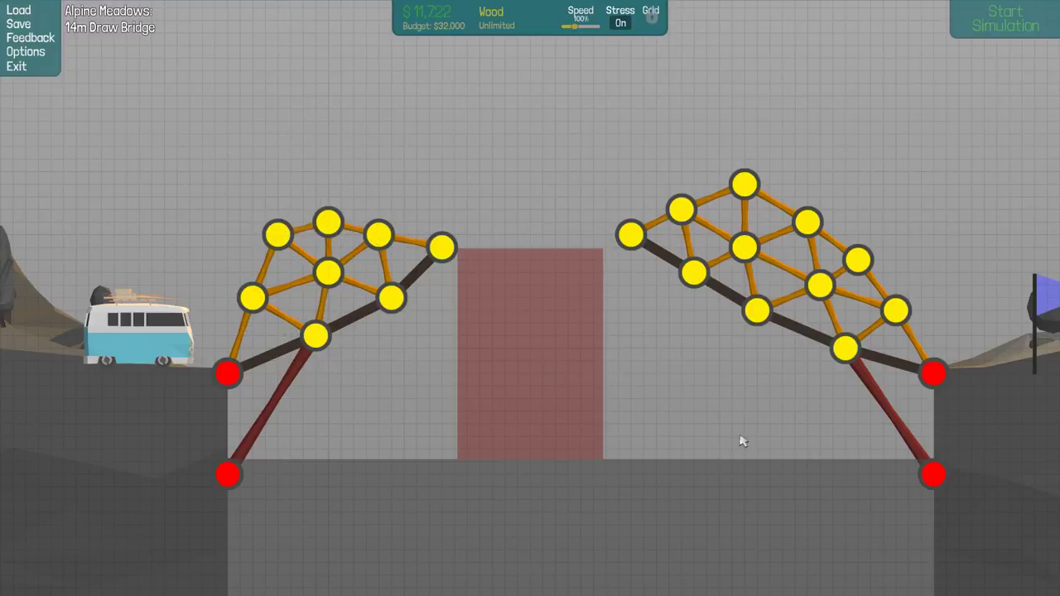
pyautogui.press('space')
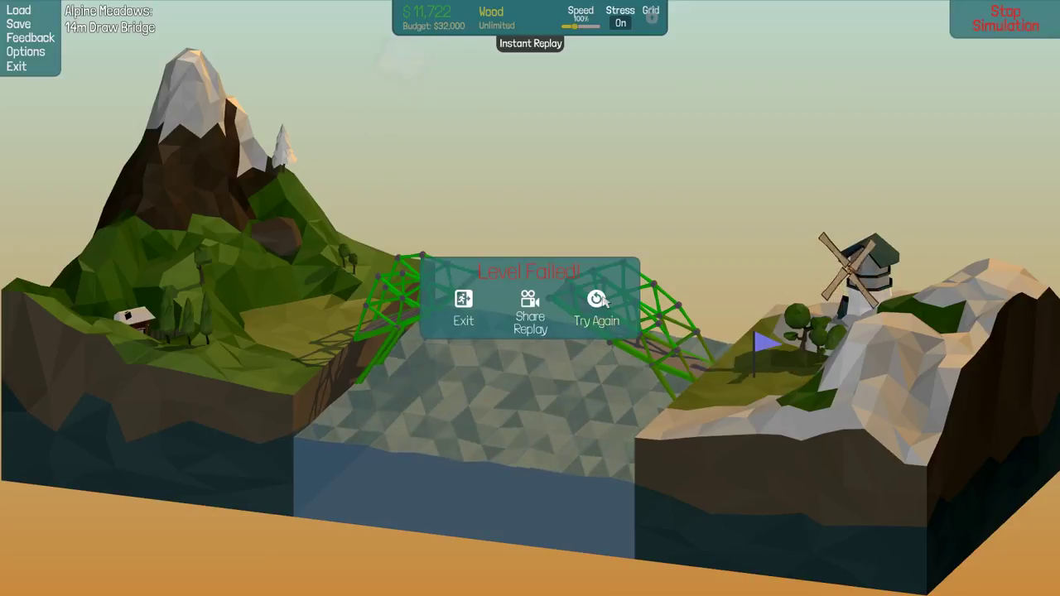
pyautogui.click(598, 300)
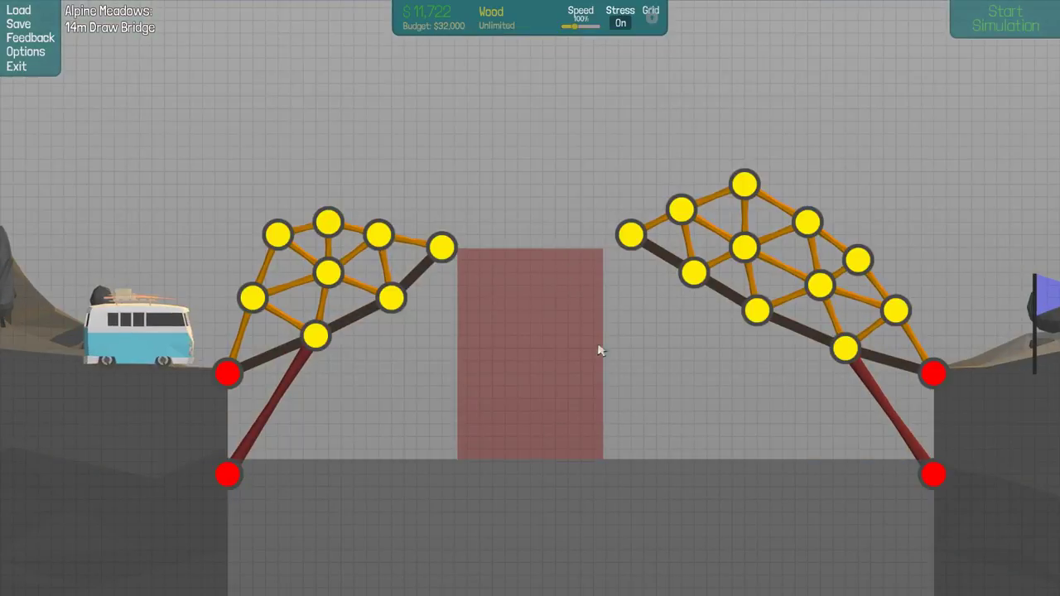
pyautogui.press('space')
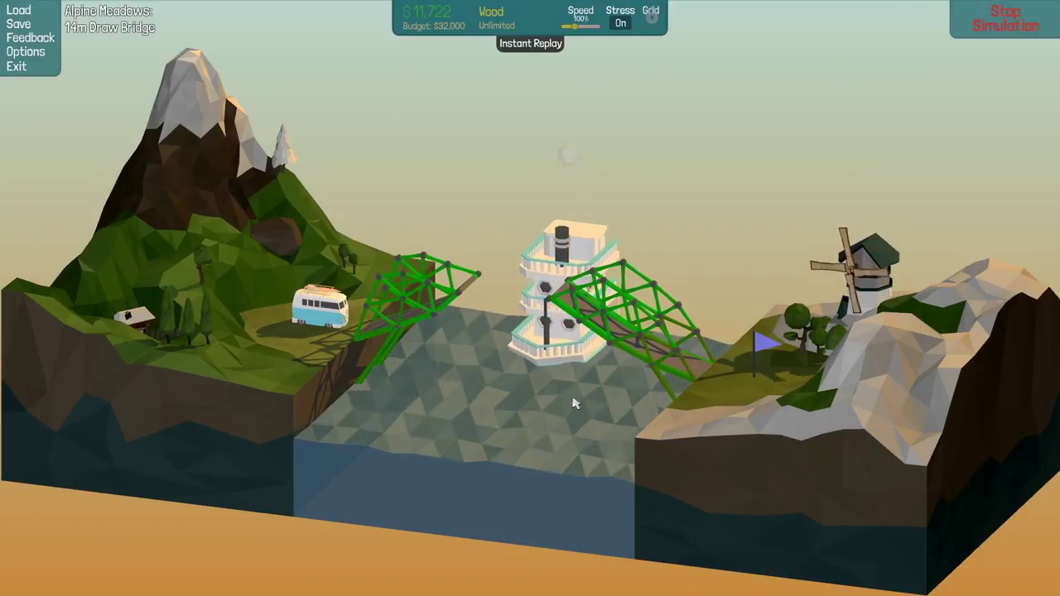
pyautogui.press('space')
# Step: Clear all bridge pieces and confirm, returning spending to $0
pyautogui.rightClick(558, 391)
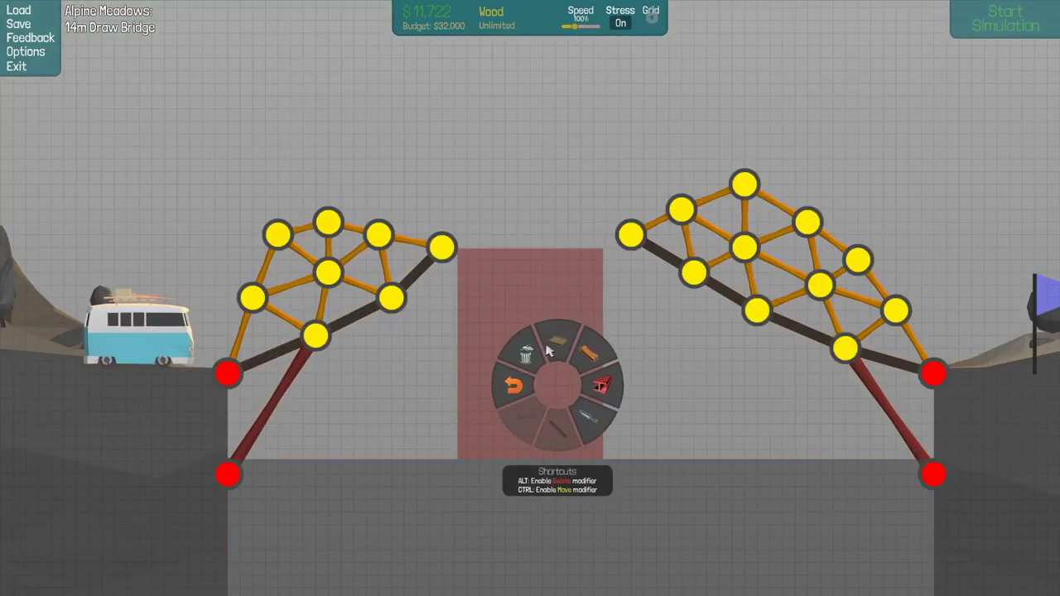
pyautogui.click(527, 356)
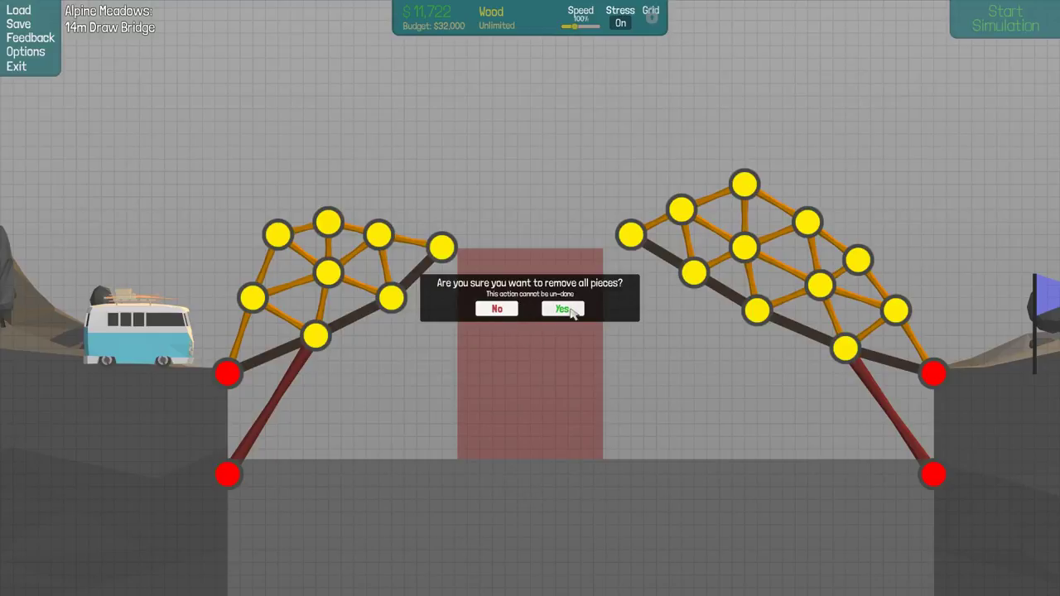
pyautogui.click(567, 310)
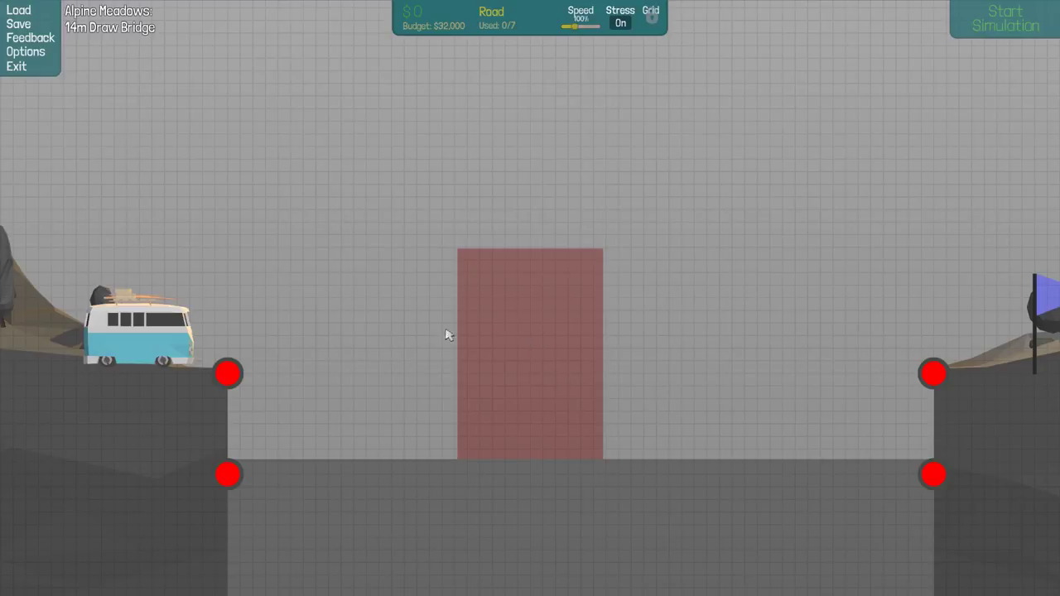
# Step: Lay a raised road deck from the left anchor toward the right anchor until road runs out
pyautogui.rightClick(328, 361)
pyautogui.click(348, 327)
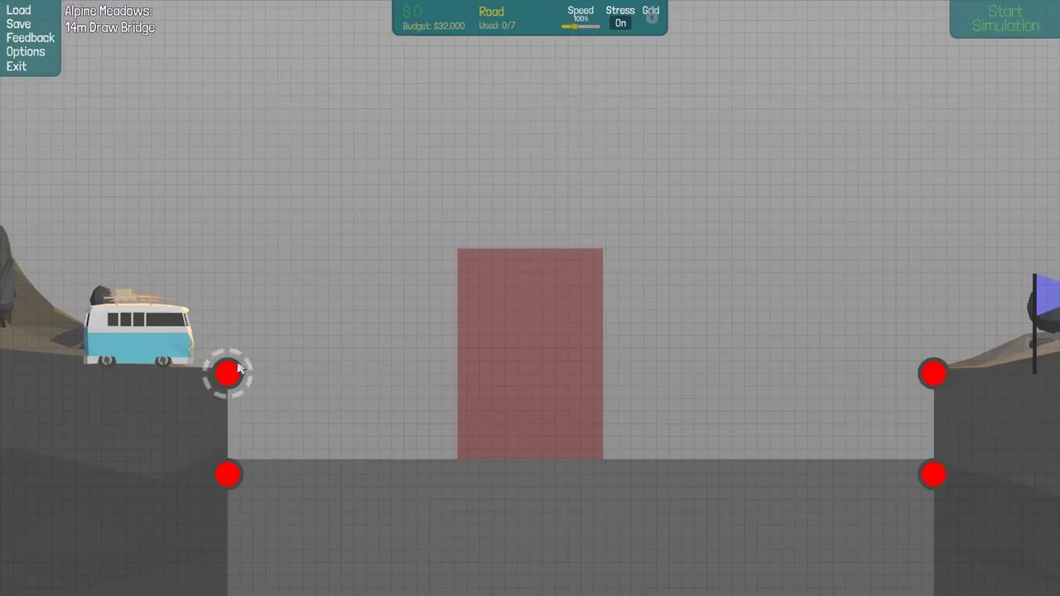
pyautogui.click(327, 310)
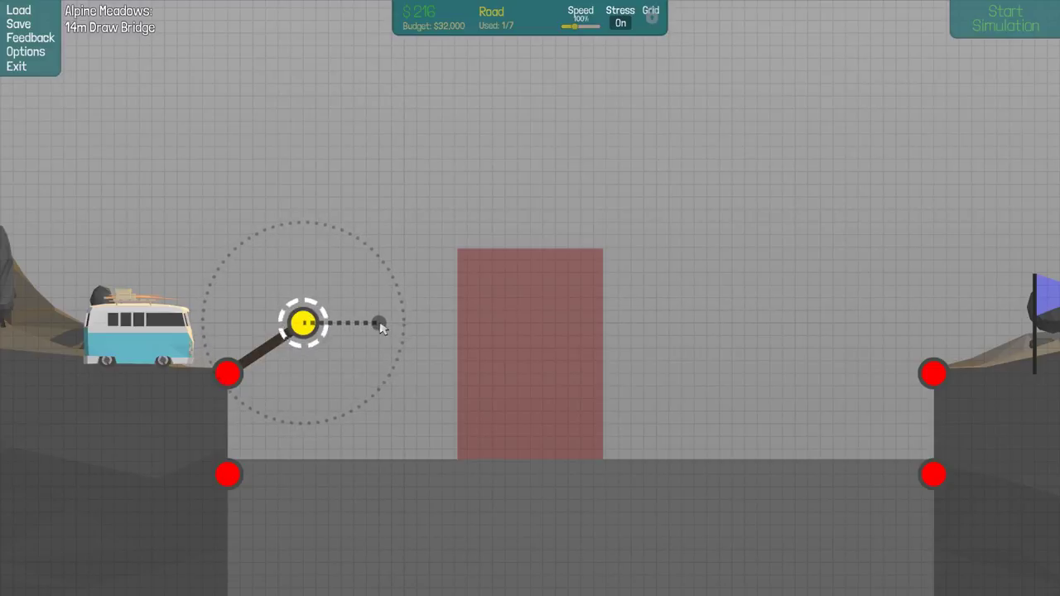
pyautogui.click(382, 326)
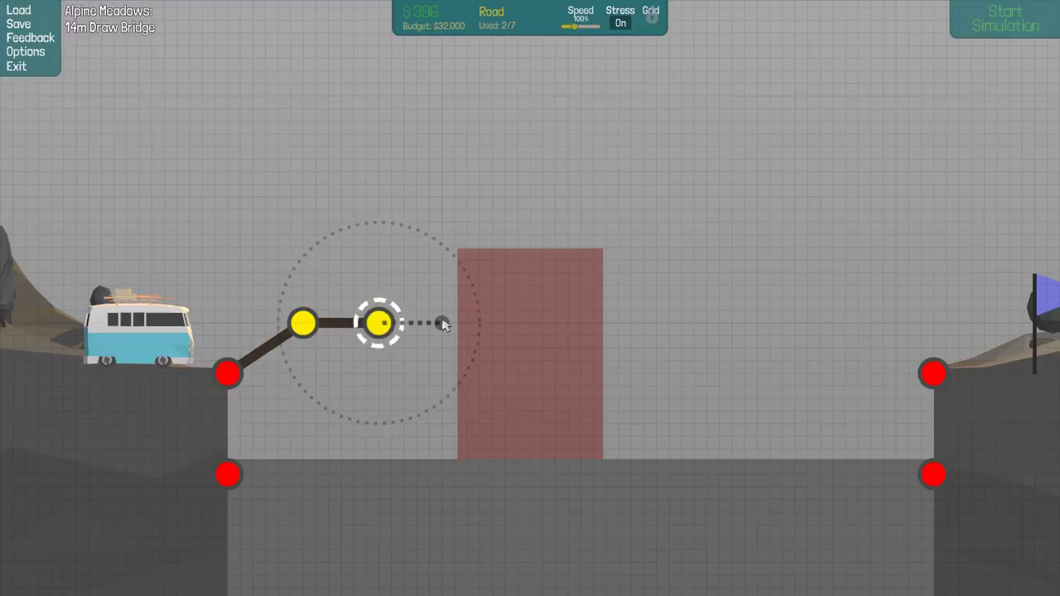
pyautogui.click(443, 325)
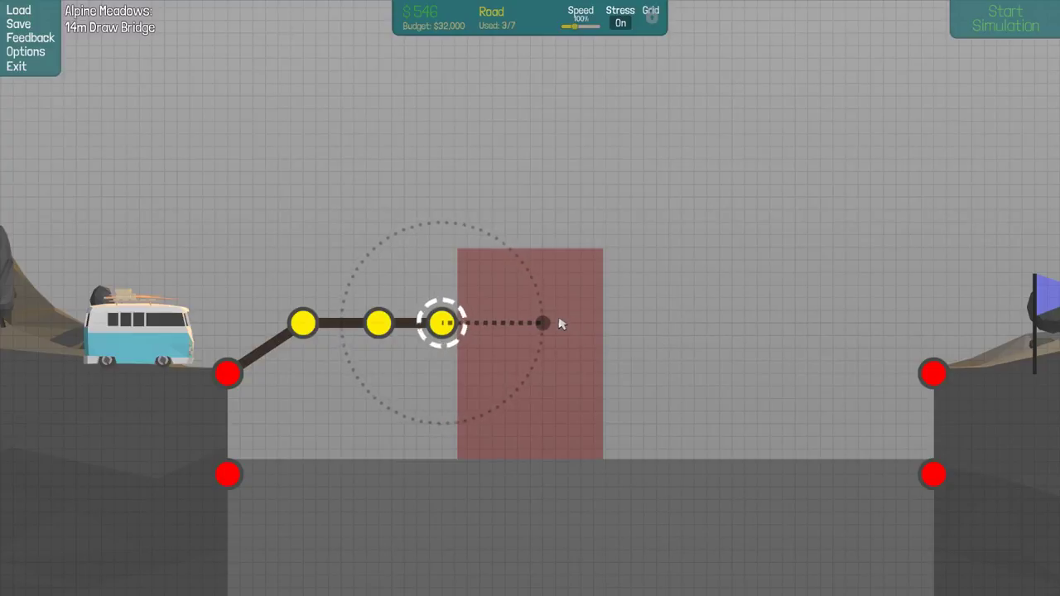
pyautogui.click(533, 325)
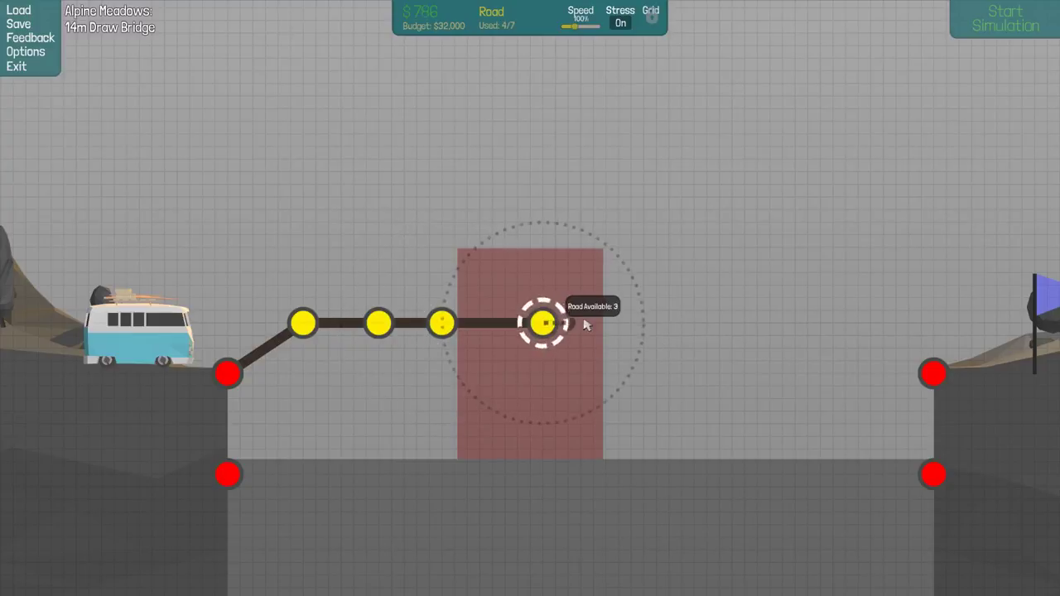
pyautogui.click(694, 328)
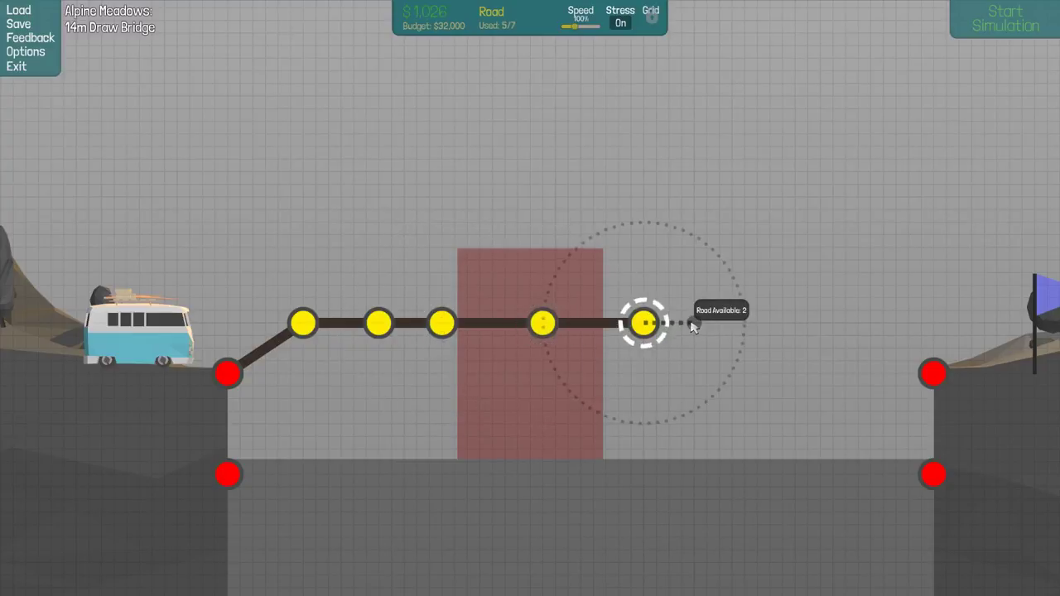
pyautogui.click(811, 331)
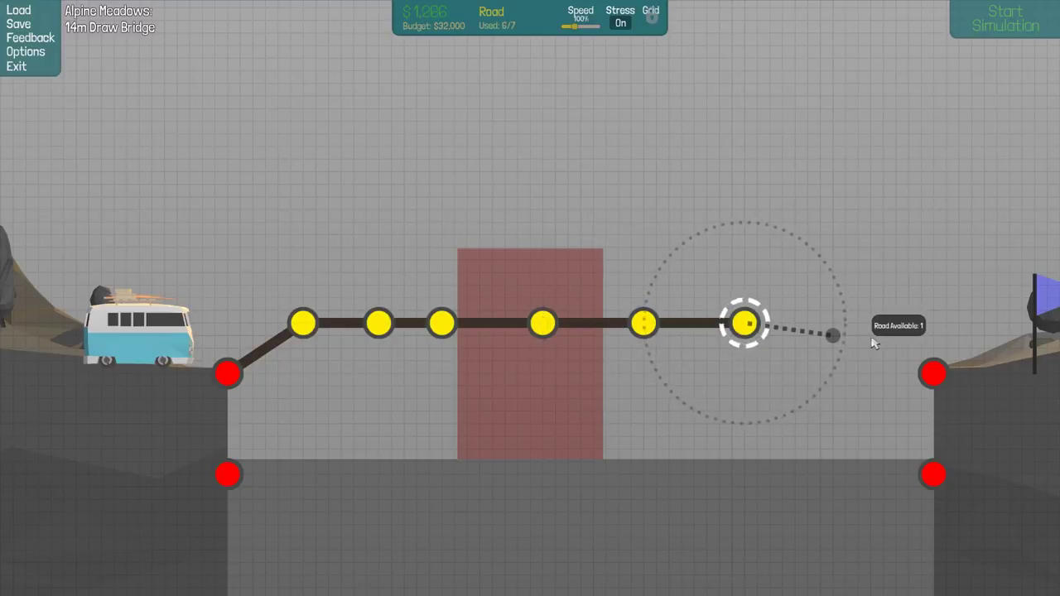
pyautogui.click(846, 323)
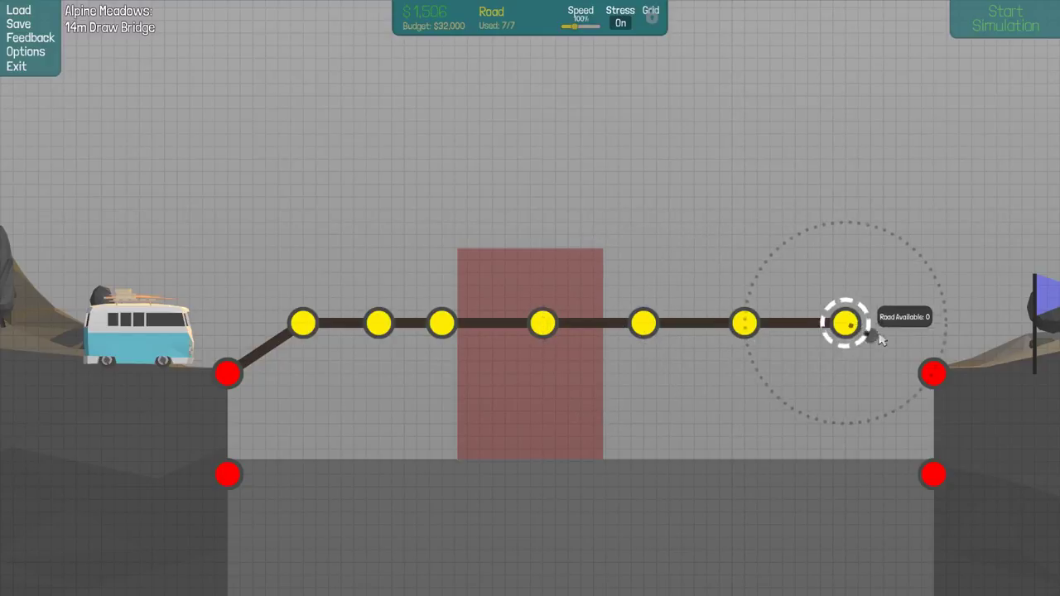
pyautogui.click(934, 377)
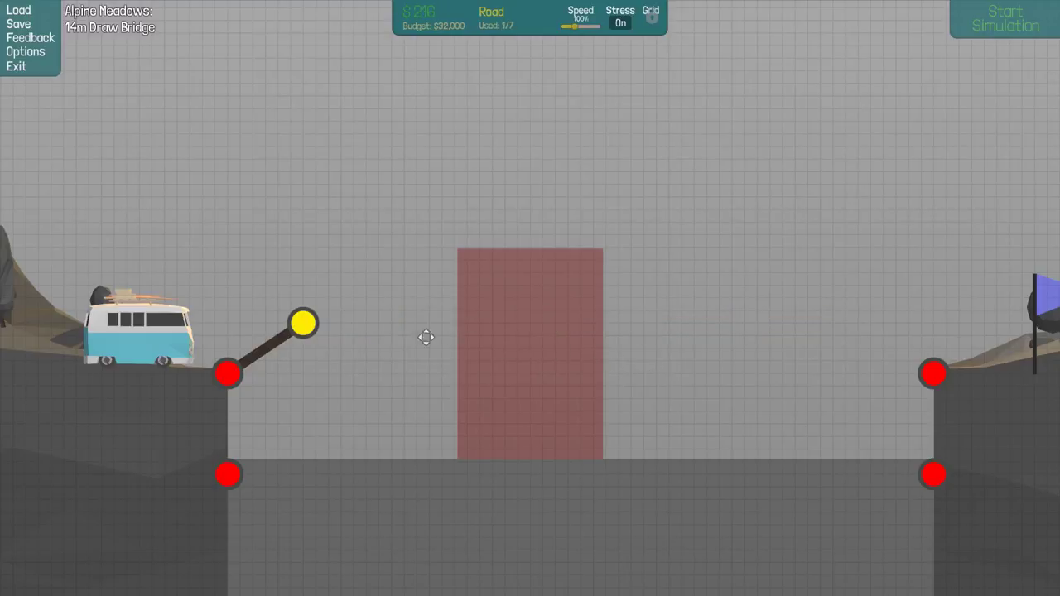
# Step: Undo the leftover road piece and lay flat road pieces from the left anchor across the gap
pyautogui.hotkey('ctrl', 'z')
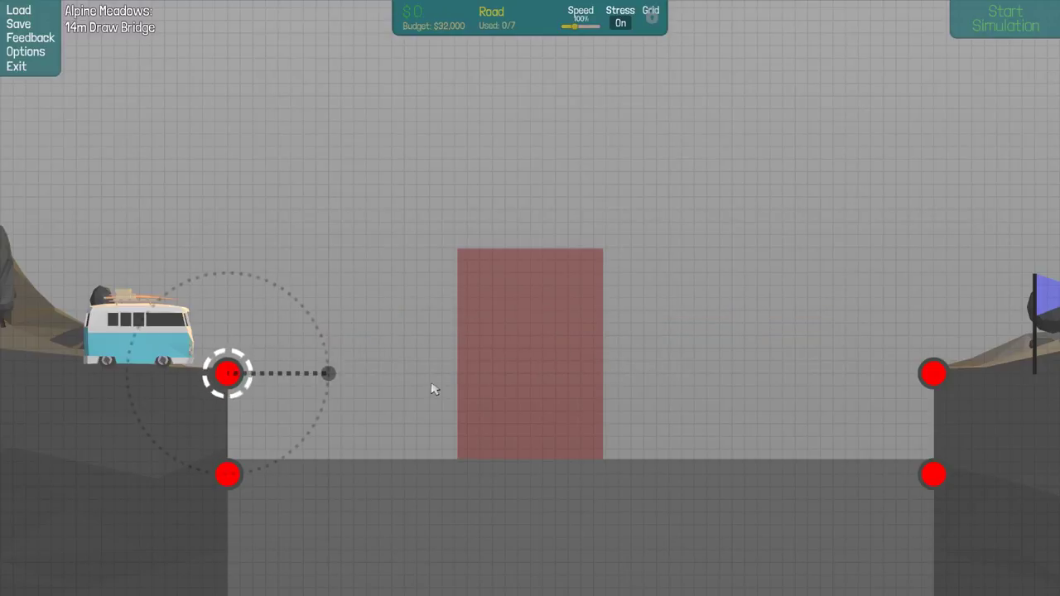
pyautogui.click(329, 374)
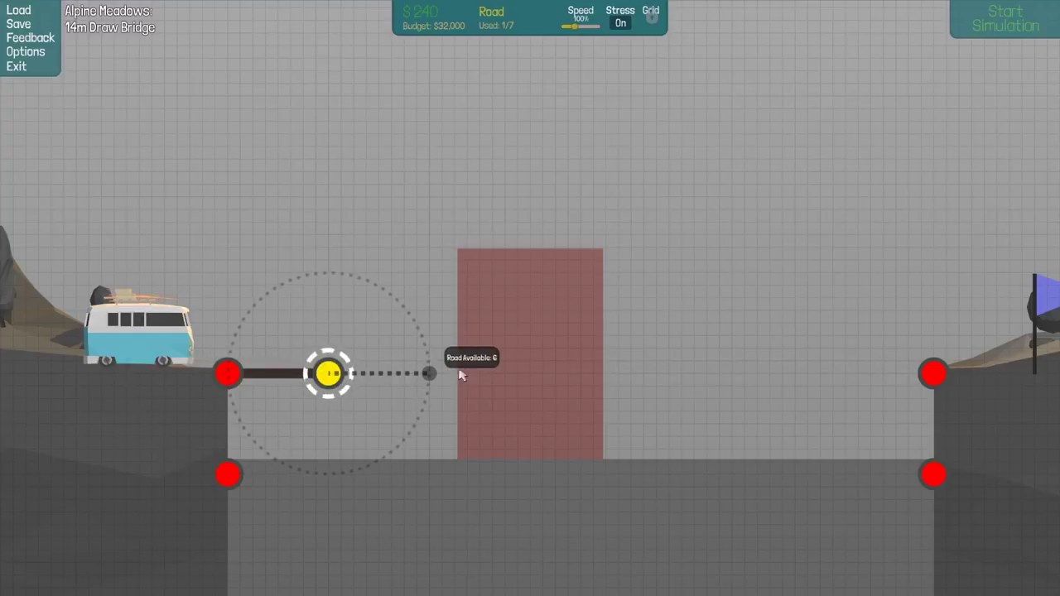
pyautogui.click(505, 377)
pyautogui.click(596, 372)
pyautogui.click(700, 377)
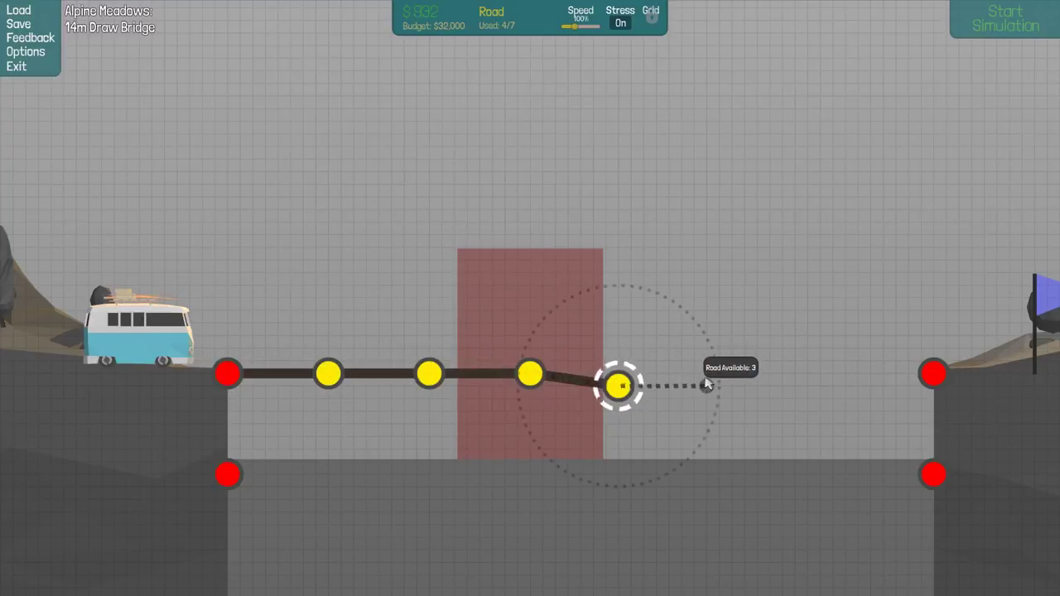
pyautogui.rightClick(688, 380)
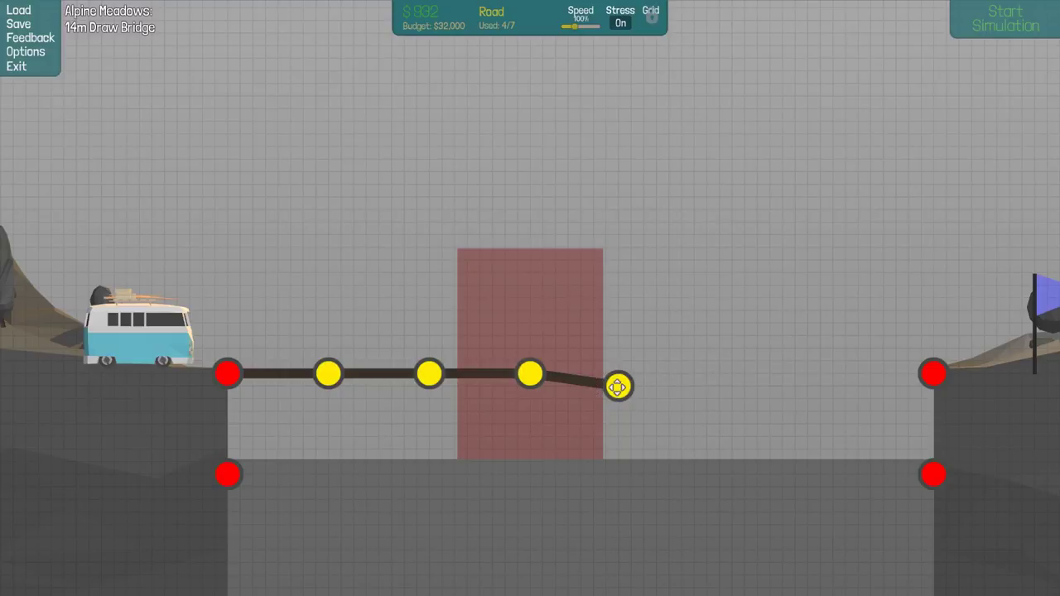
# Step: Level the sagging end joint and extend the road to the right anchor
pyautogui.moveTo(618, 387); pyautogui.dragTo(636, 375)
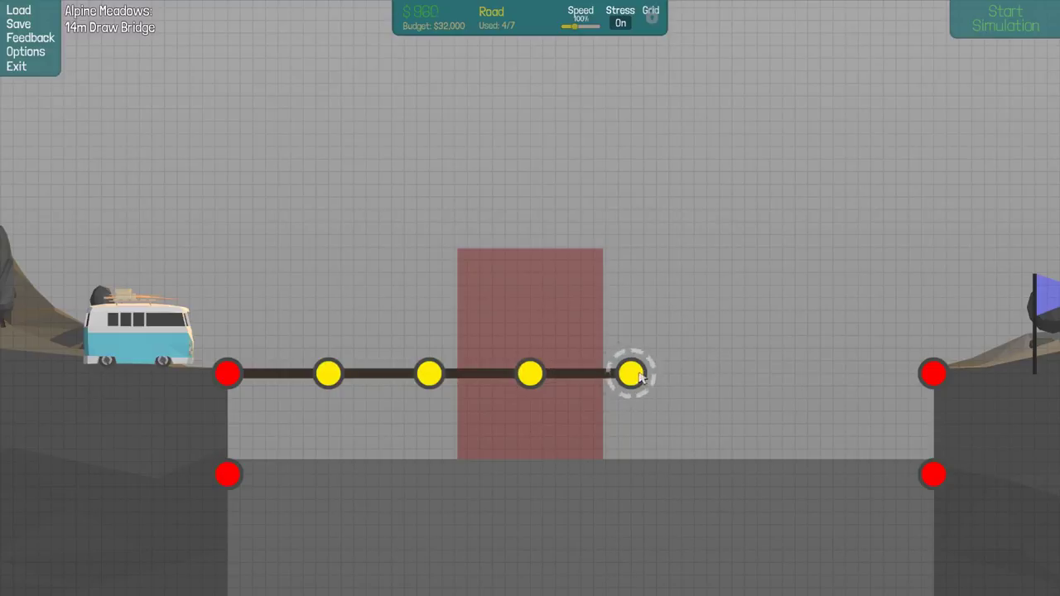
pyautogui.click(636, 375)
pyautogui.click(734, 375)
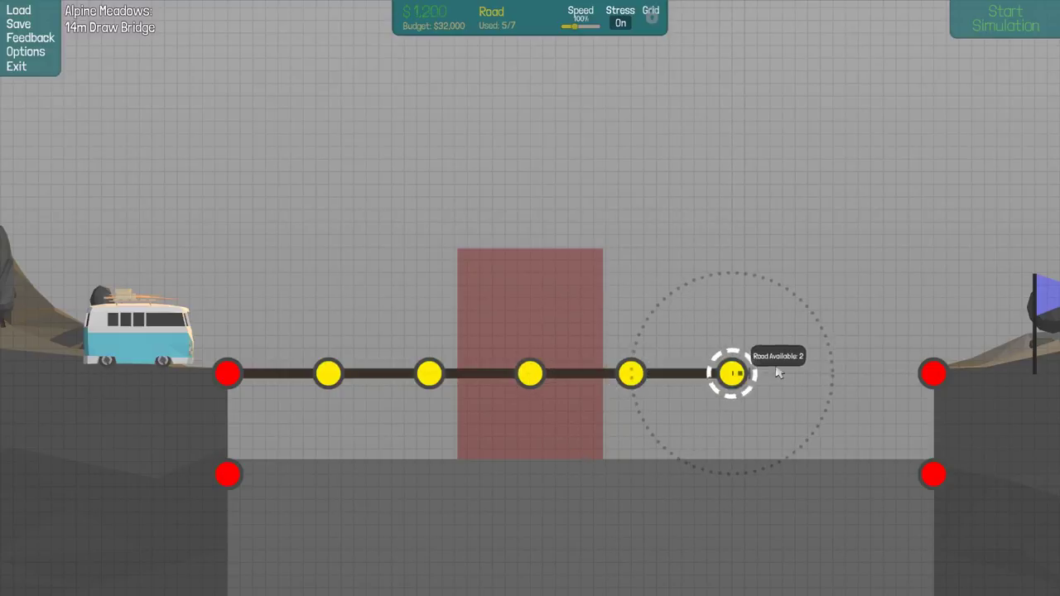
pyautogui.click(835, 374)
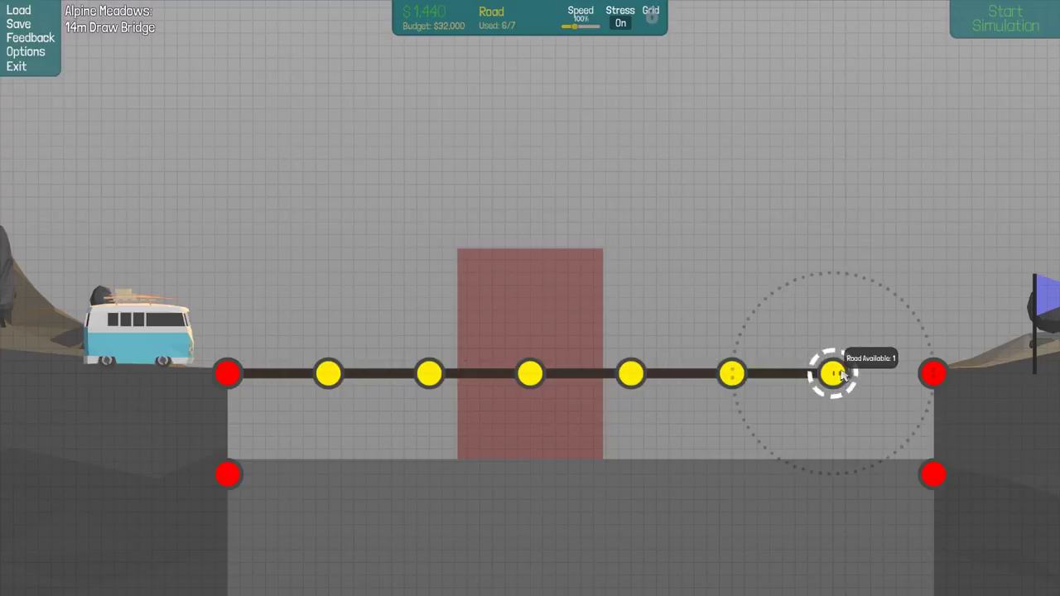
pyautogui.click(933, 374)
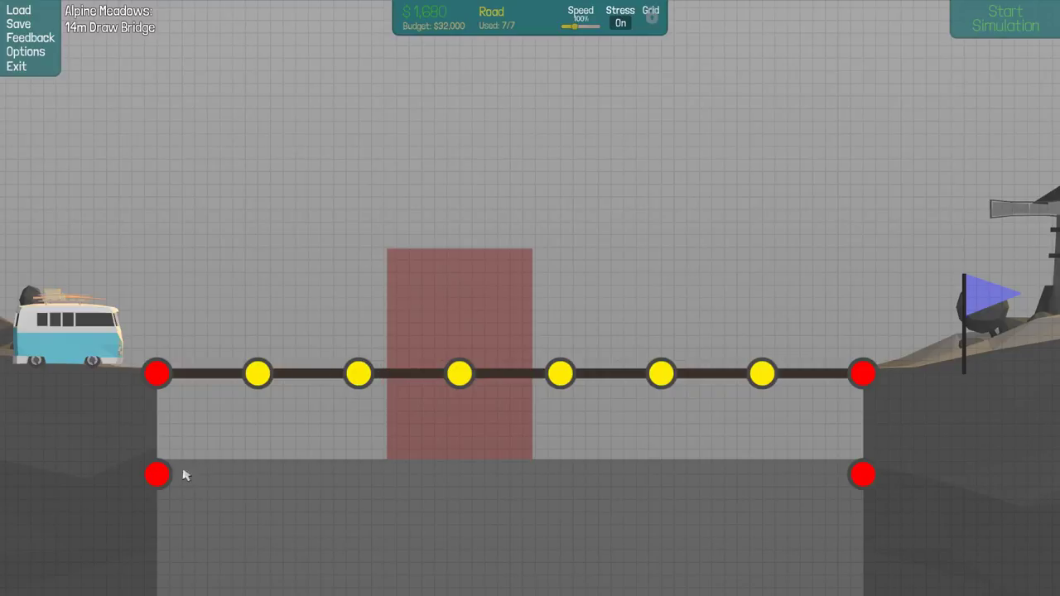
# Step: Switch to steel and add a strut from the lower-right anchor to the deck
pyautogui.rightClick(282, 478)
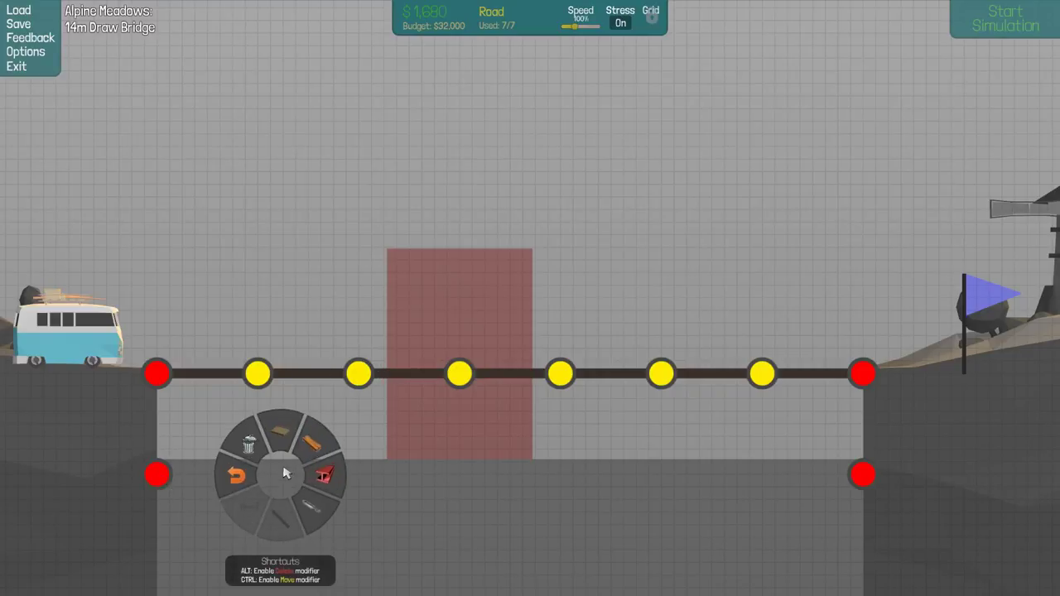
pyautogui.click(333, 476)
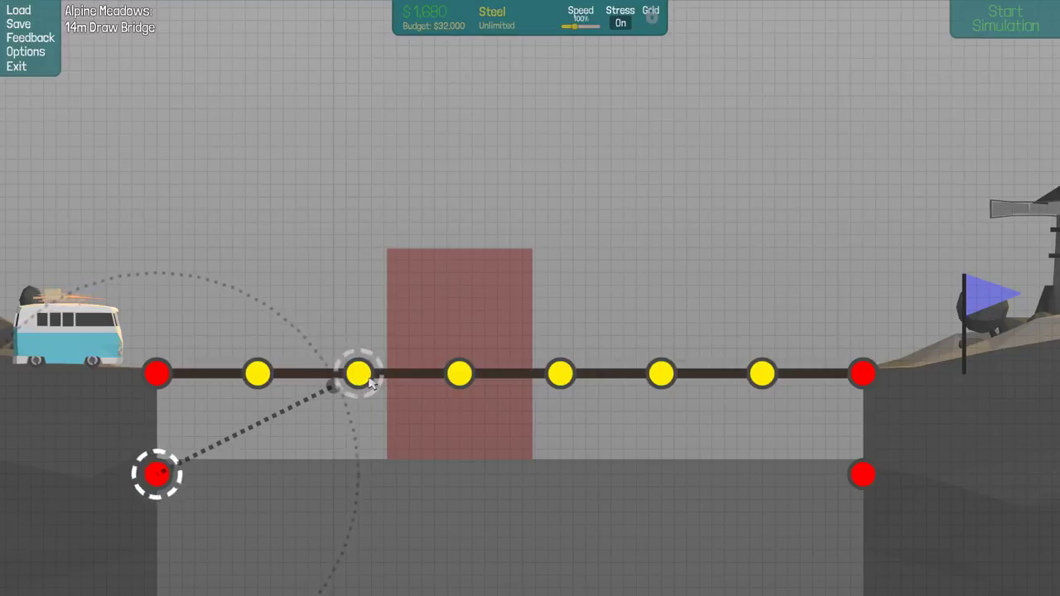
pyautogui.click(260, 374)
pyautogui.rightClick(448, 402)
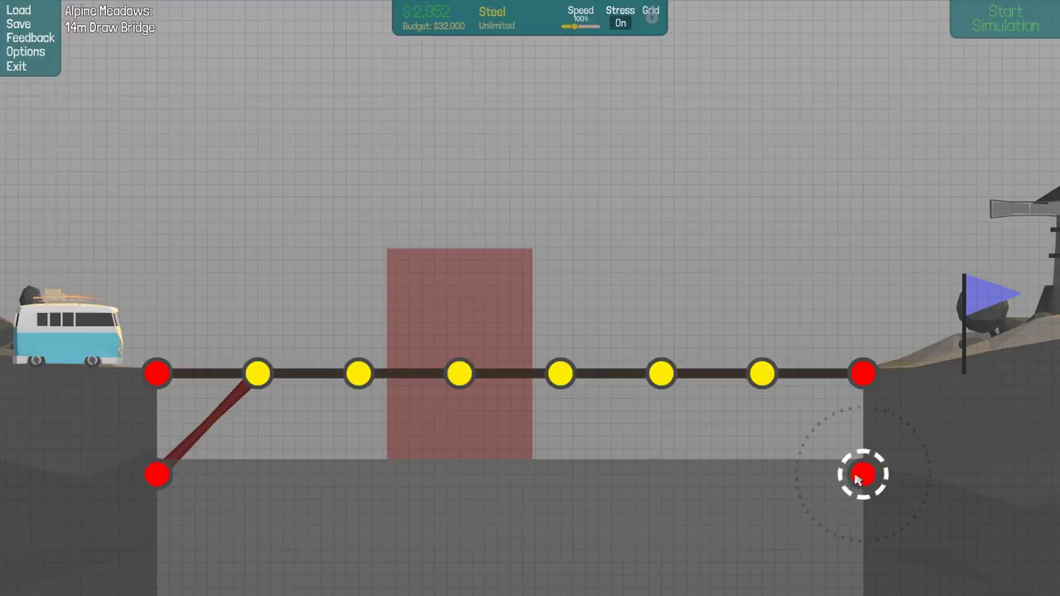
pyautogui.click(762, 374)
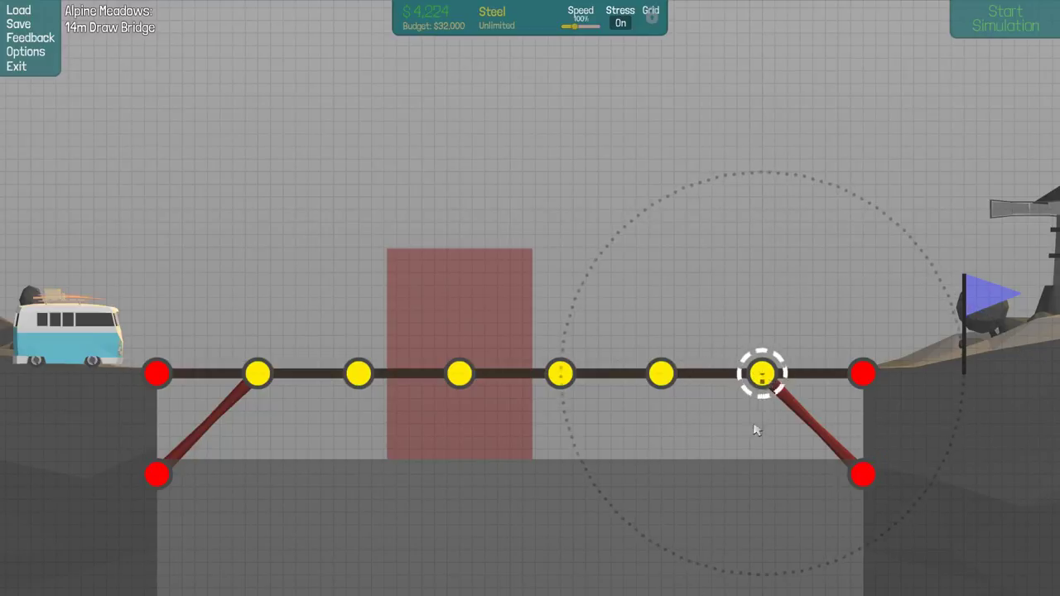
pyautogui.rightClick(742, 453)
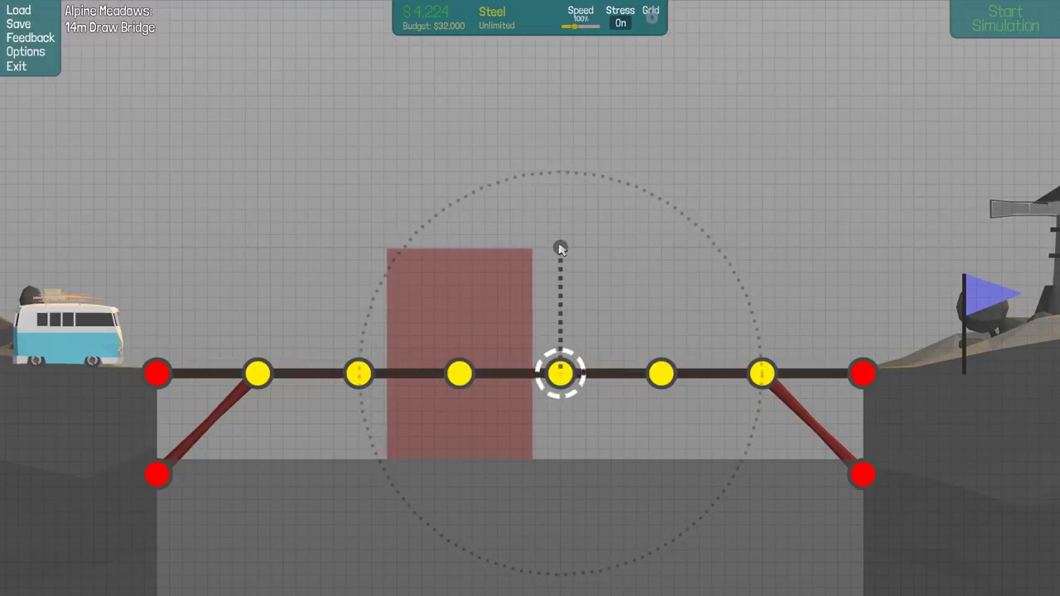
# Step: Raise a steel post above the deck, brace it down to the deck, and lift its top joint
pyautogui.click(559, 247)
pyautogui.click(661, 374)
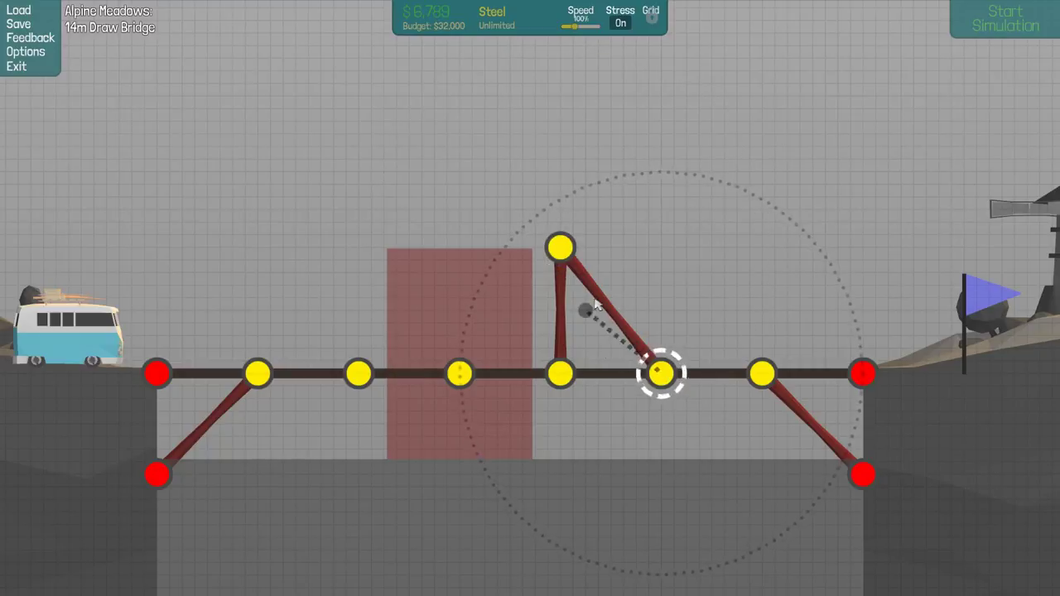
pyautogui.rightClick(613, 310)
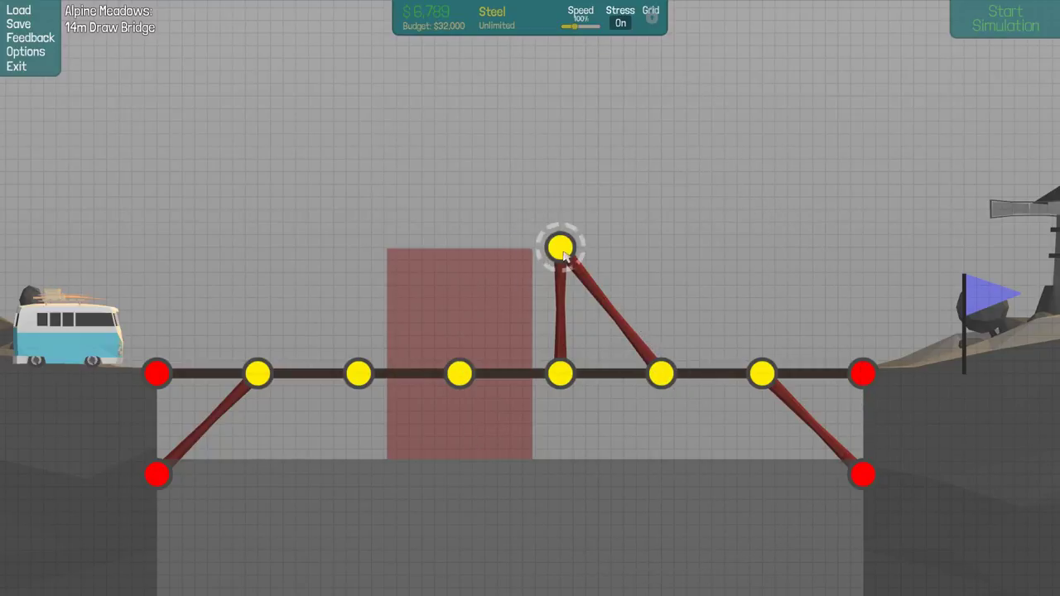
pyautogui.moveTo(561, 246); pyautogui.dragTo(561, 234)
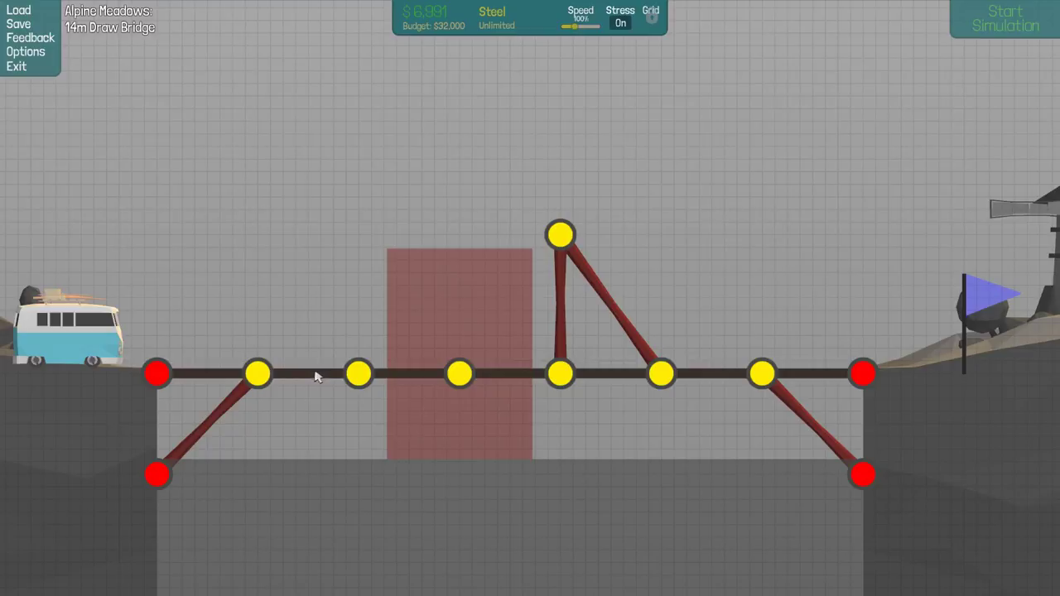
pyautogui.rightClick(439, 481)
# Step: Add a steel diagonal to a top-left joint, a top chord, and a right diagonal down to the deck
pyautogui.moveTo(258, 375)
pyautogui.mouseDown()
pyautogui.moveTo(358, 235)
pyautogui.moveTo(358, 375)
pyautogui.mouseUp()
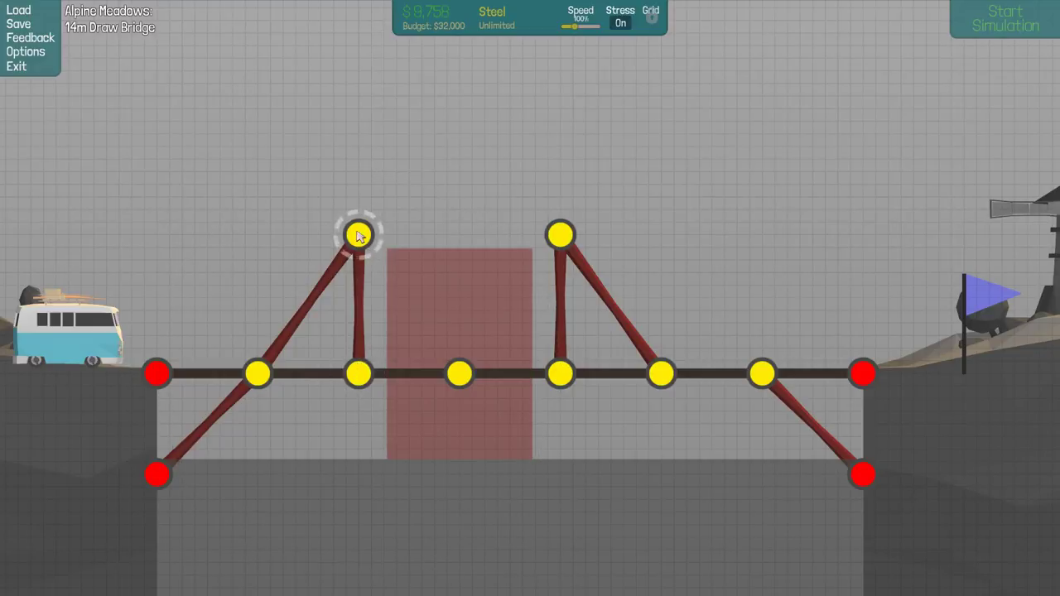
pyautogui.moveTo(358, 236)
pyautogui.mouseDown()
pyautogui.moveTo(560, 235)
pyautogui.moveTo(547, 461)
pyautogui.moveTo(609, 451)
pyautogui.mouseUp()
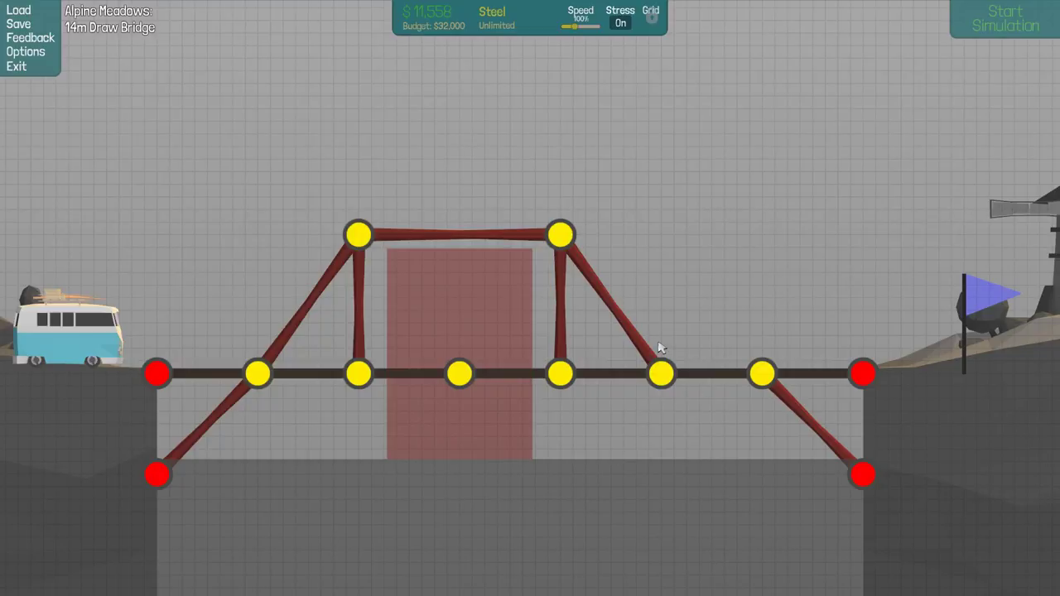
pyautogui.click(561, 237)
pyautogui.click(675, 308)
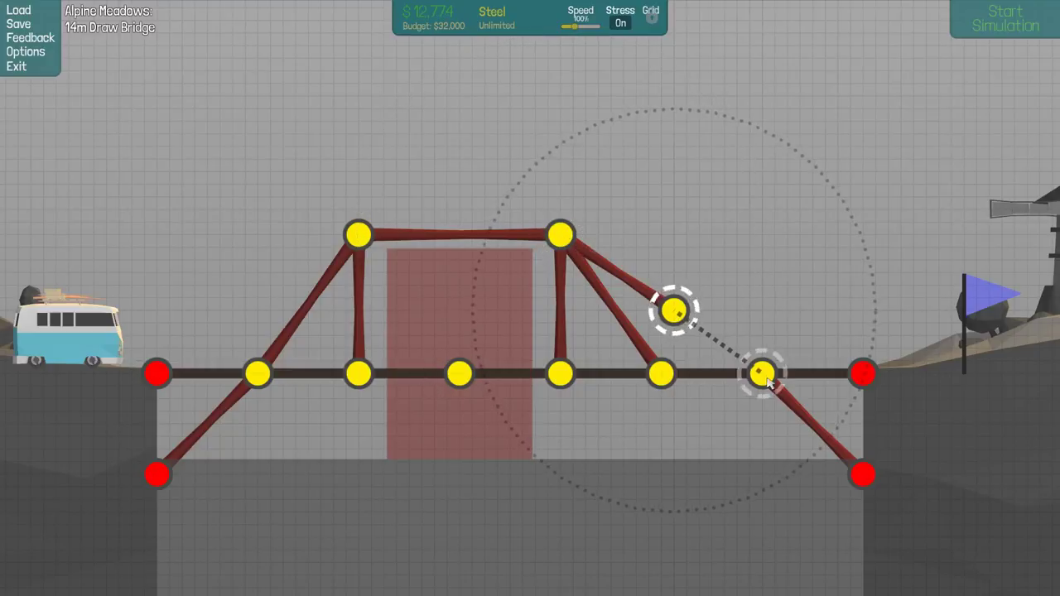
pyautogui.click(764, 375)
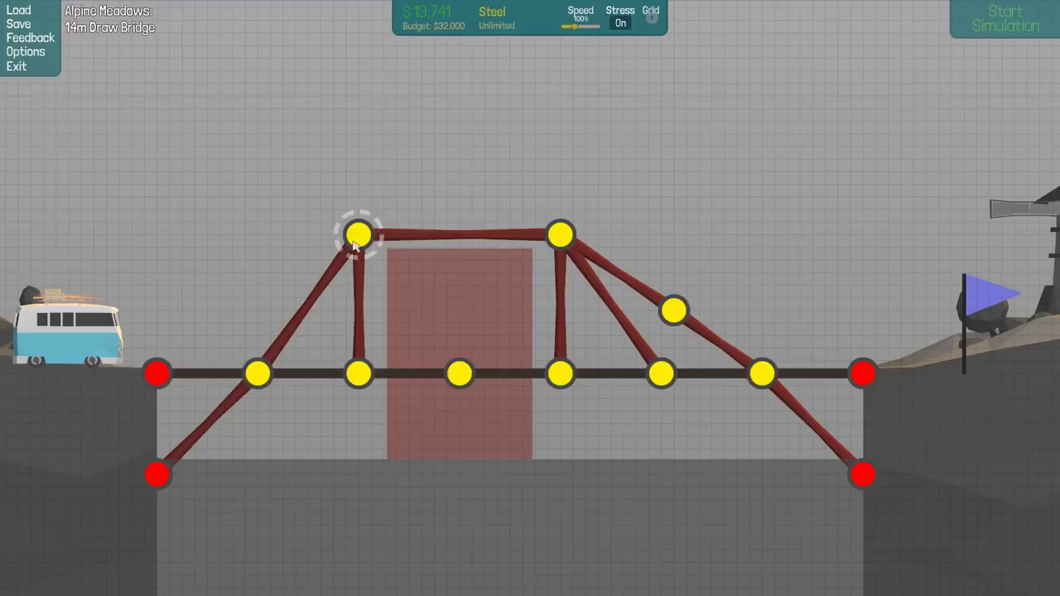
# Step: Add a steel diagonal from the top-left joint to the left bank and split the centre deck joint
pyautogui.click(258, 297)
pyautogui.click(157, 374)
pyautogui.rightClick(352, 474)
pyautogui.doubleClick(462, 376)
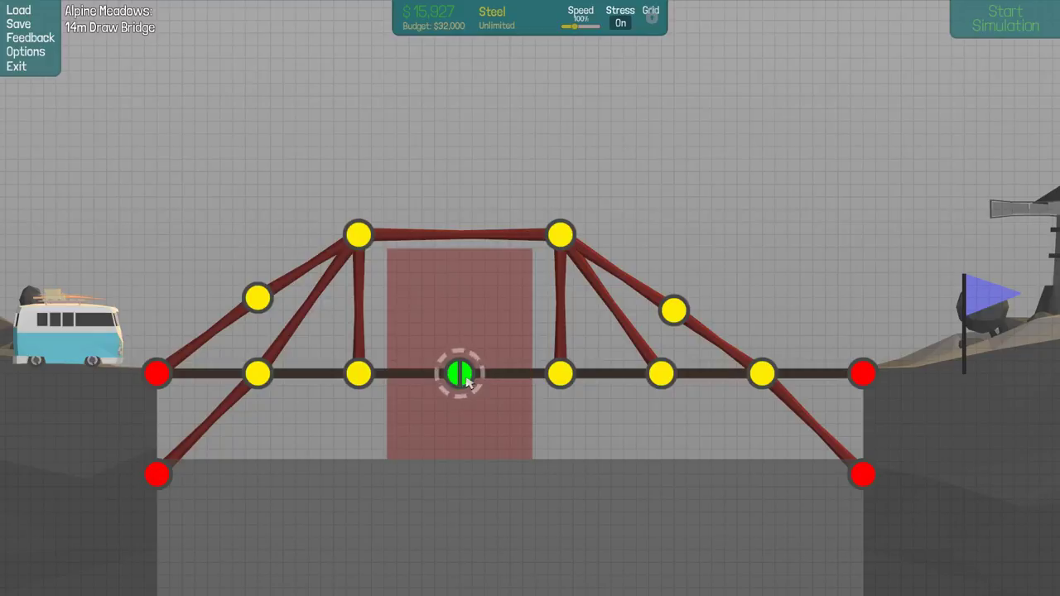
# Step: Add hydraulic pistons from the split centre joint to the top-right and top-left truss joints
pyautogui.rightClick(484, 507)
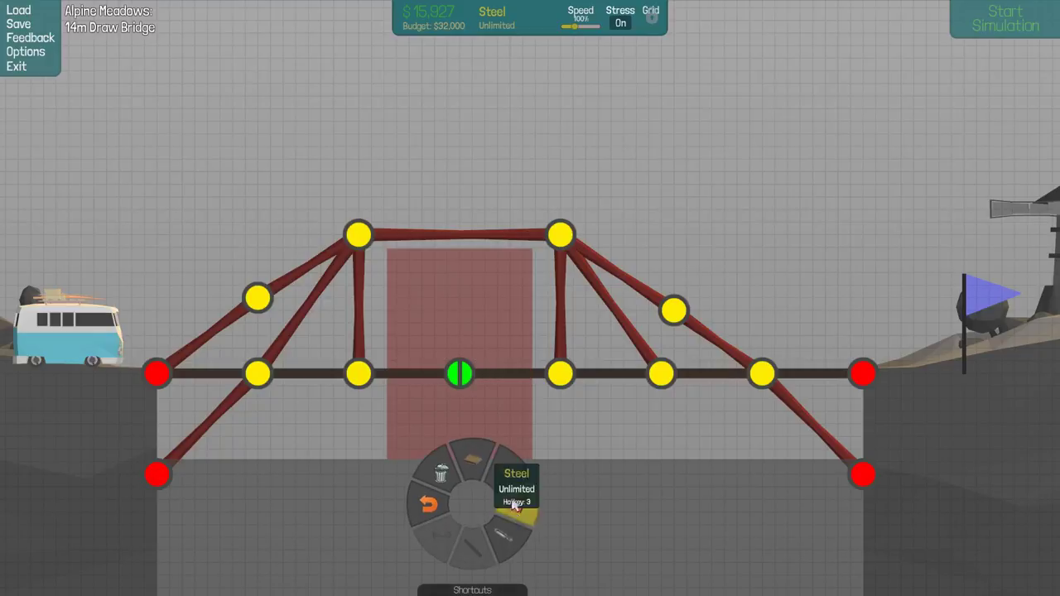
pyautogui.click(501, 544)
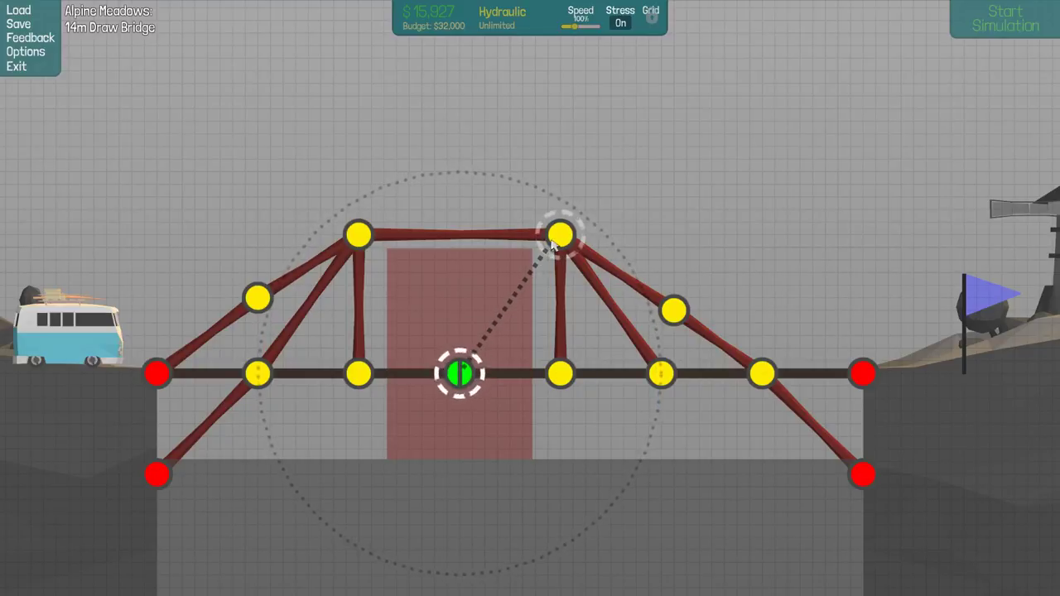
pyautogui.moveTo(463, 375); pyautogui.dragTo(560, 237)
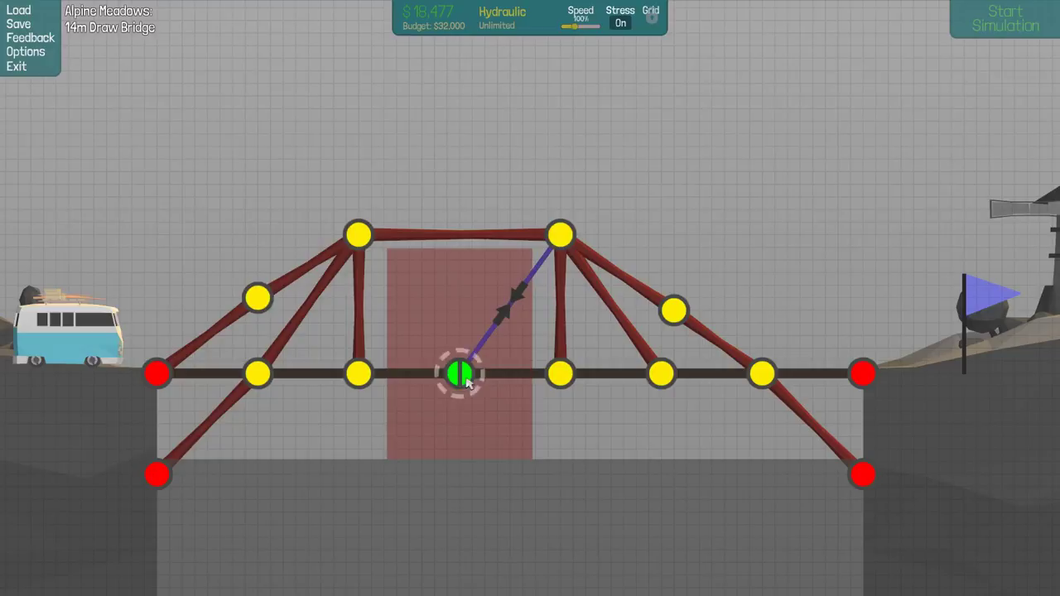
pyautogui.moveTo(459, 374); pyautogui.dragTo(358, 235)
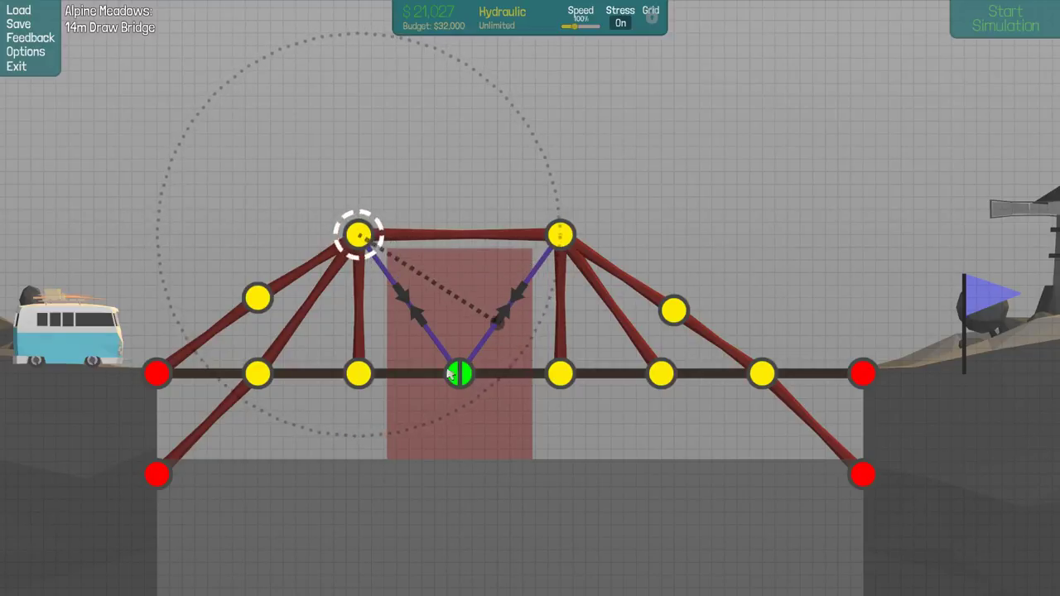
pyautogui.rightClick(419, 431)
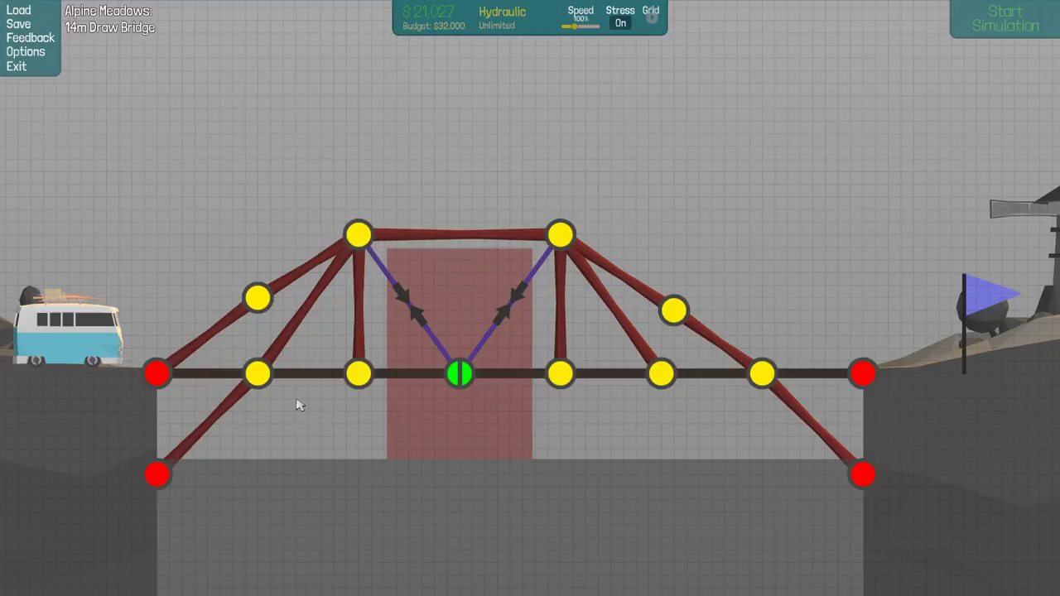
pyautogui.rightClick(439, 474)
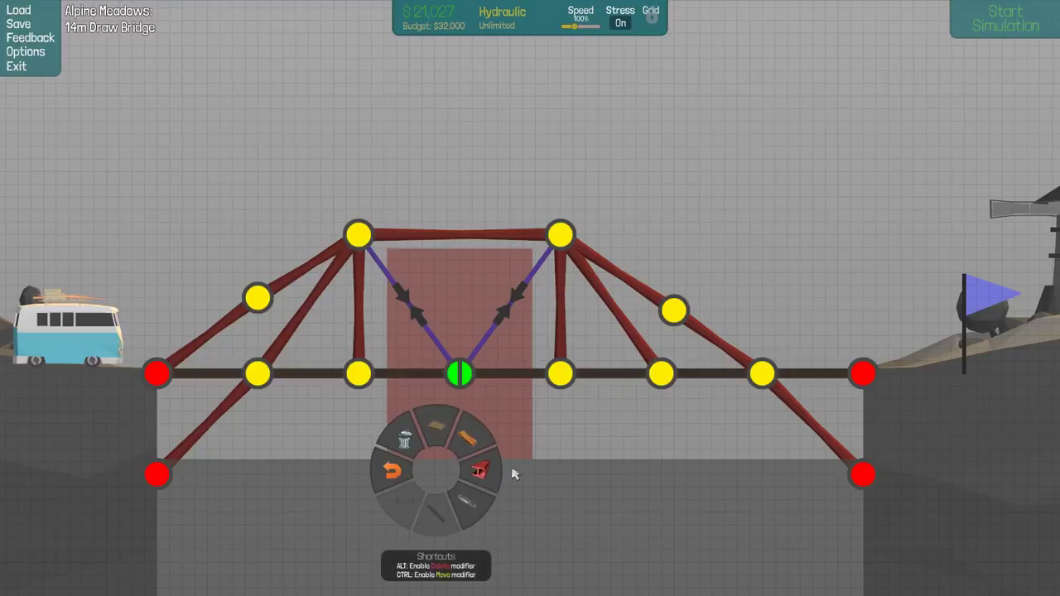
# Step: Add vertical wood hangers from the left and right diagonal joints down to the deck
pyautogui.click(474, 437)
pyautogui.click(260, 298)
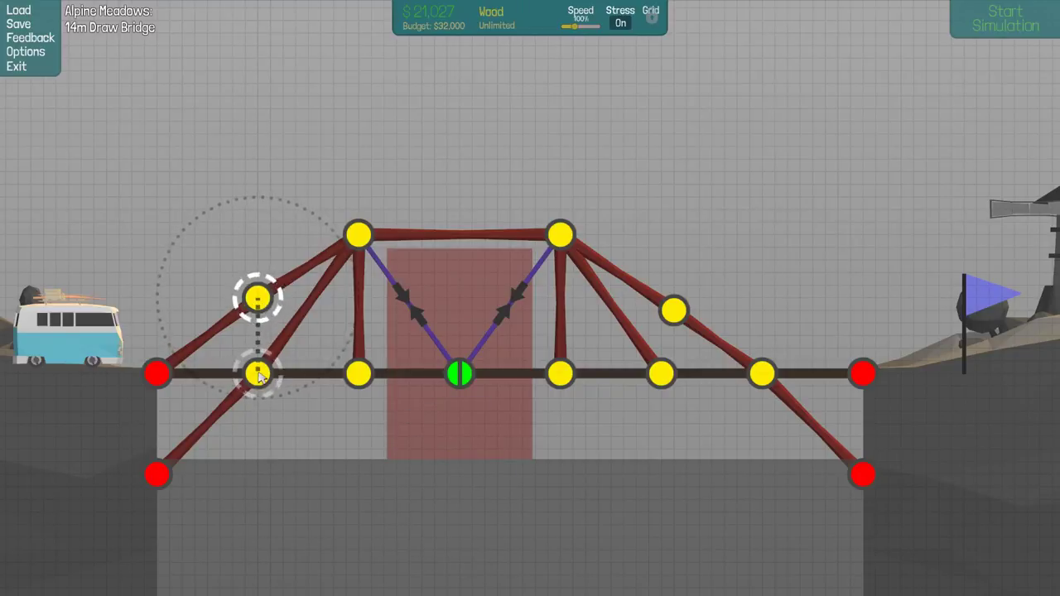
pyautogui.click(260, 375)
pyautogui.rightClick(696, 383)
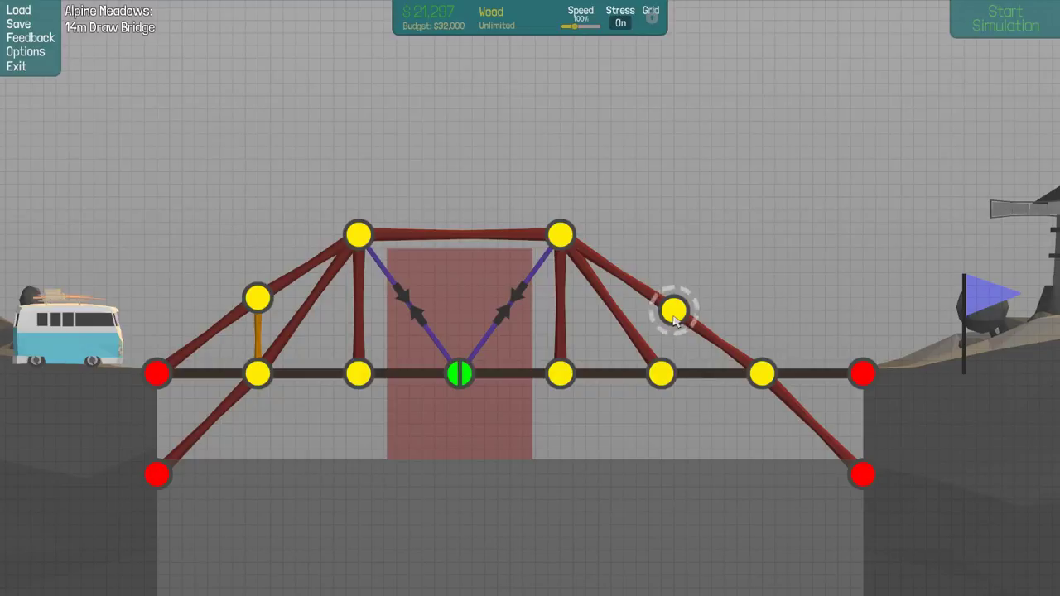
pyautogui.click(673, 313)
pyautogui.click(662, 375)
pyautogui.rightClick(720, 435)
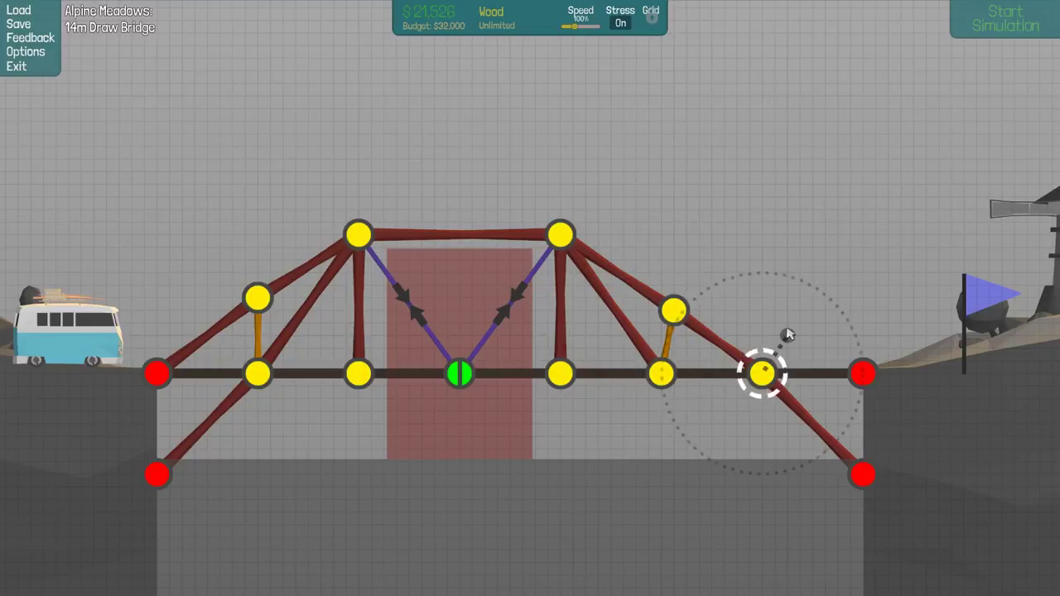
# Step: Add a wood brace from a new joint near the right bank to the right anchor and right diagonal, then test
pyautogui.click(791, 336)
pyautogui.click(861, 375)
pyautogui.click(787, 338)
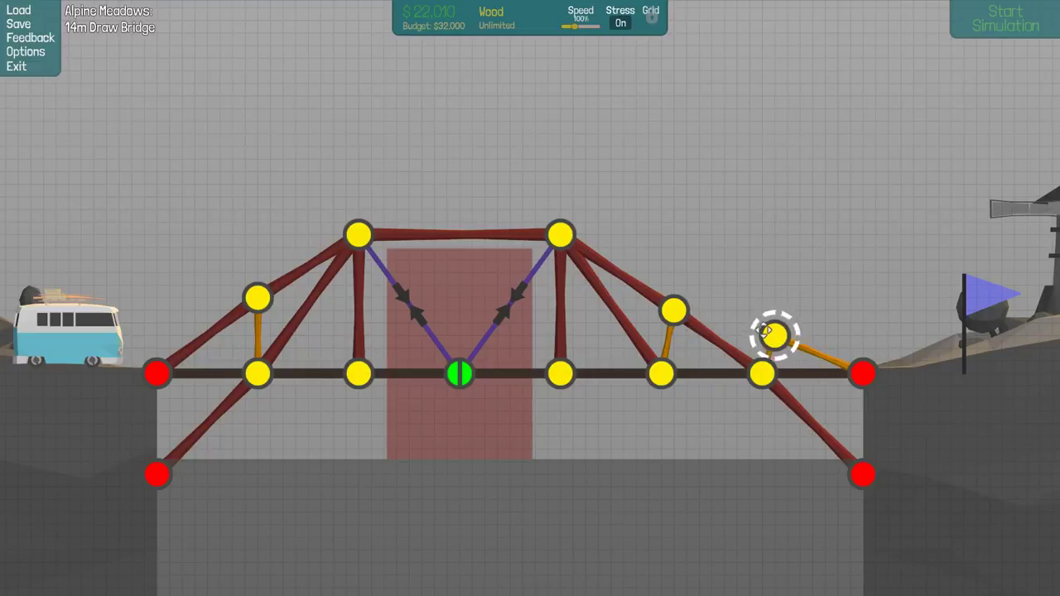
pyautogui.click(675, 311)
pyautogui.click(774, 336)
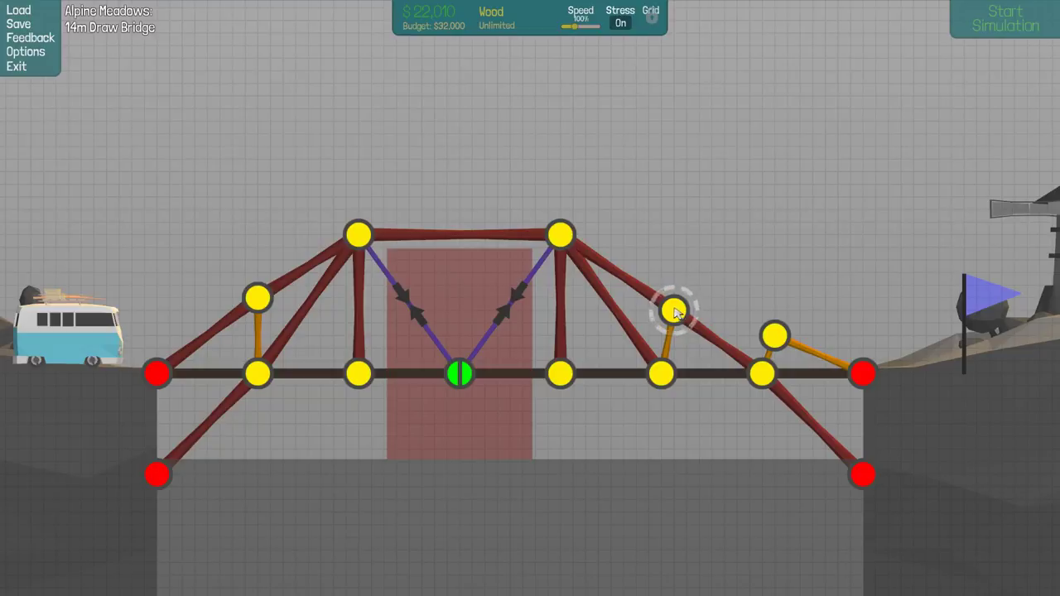
pyautogui.moveTo(675, 309); pyautogui.dragTo(688, 311)
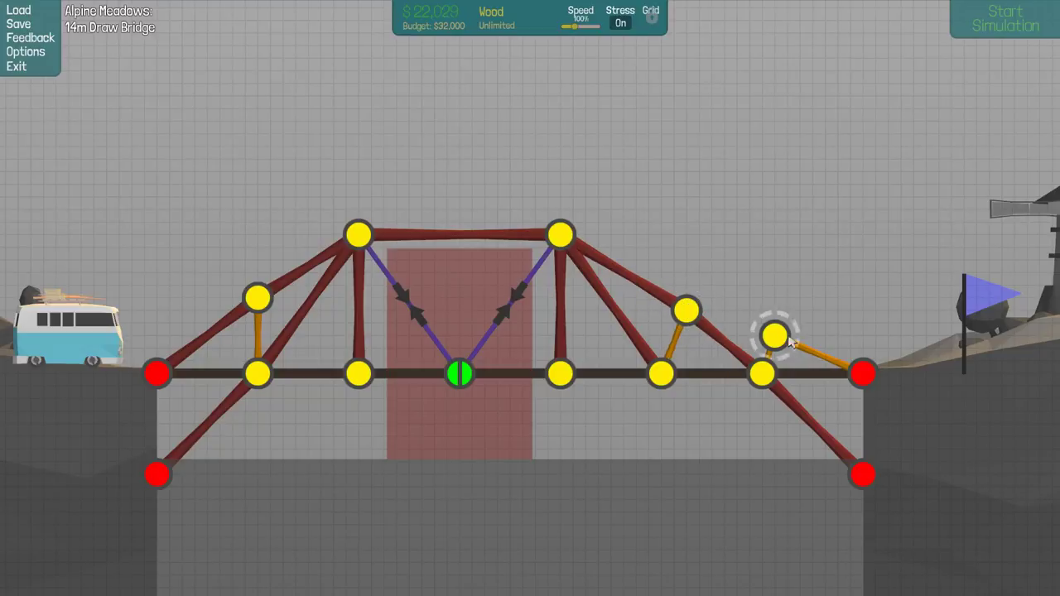
pyautogui.moveTo(774, 335); pyautogui.dragTo(688, 310)
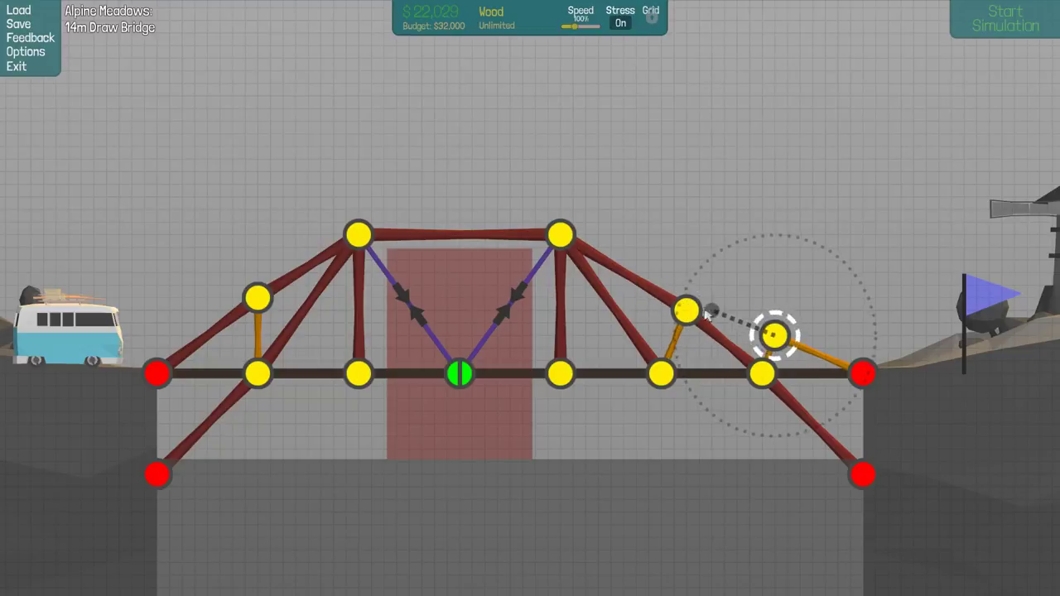
pyautogui.rightClick(826, 281)
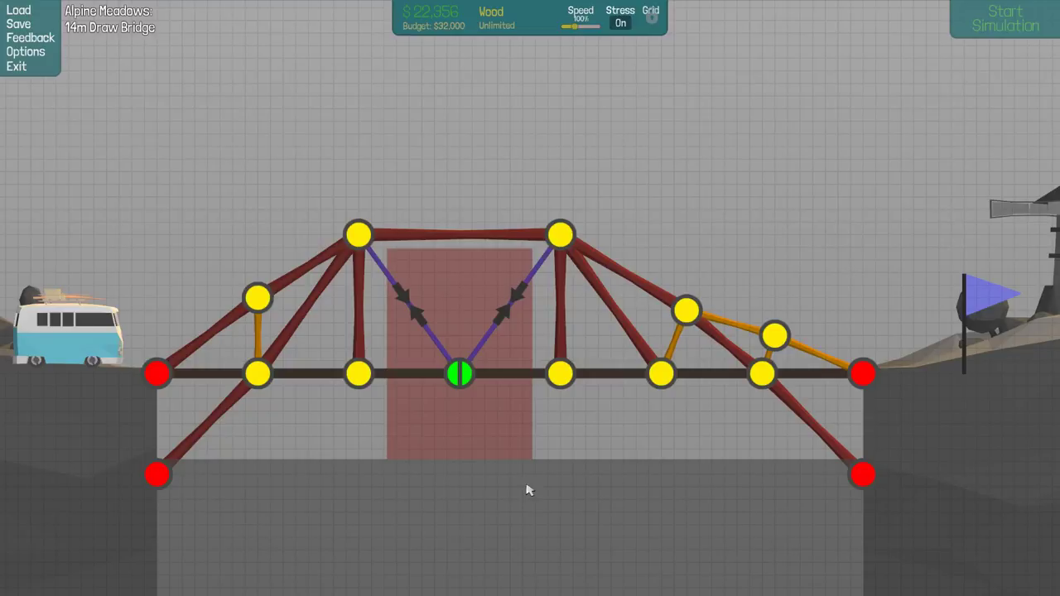
pyautogui.press('space')
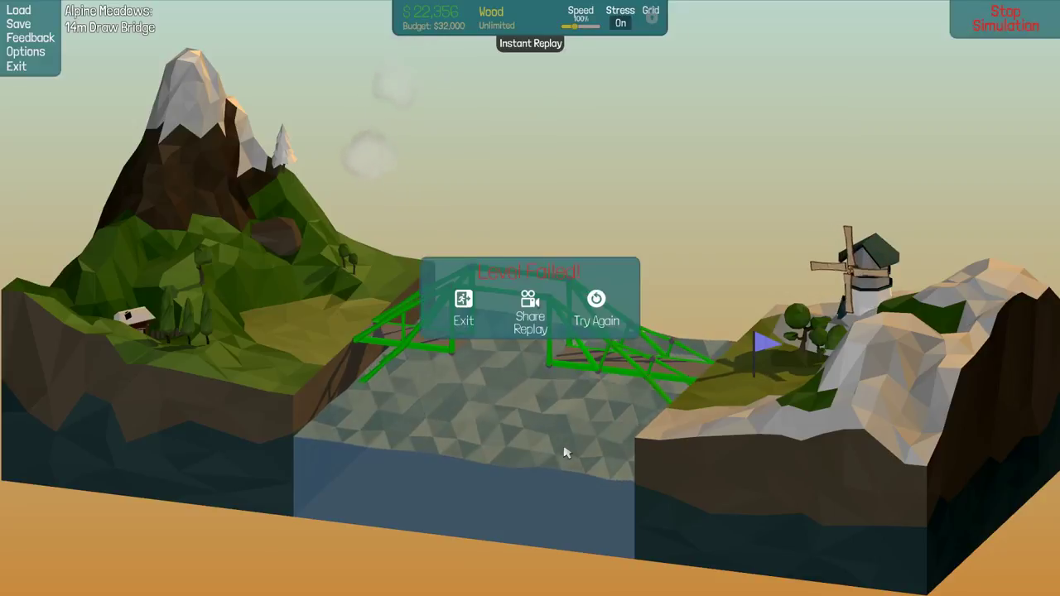
pyautogui.click(598, 304)
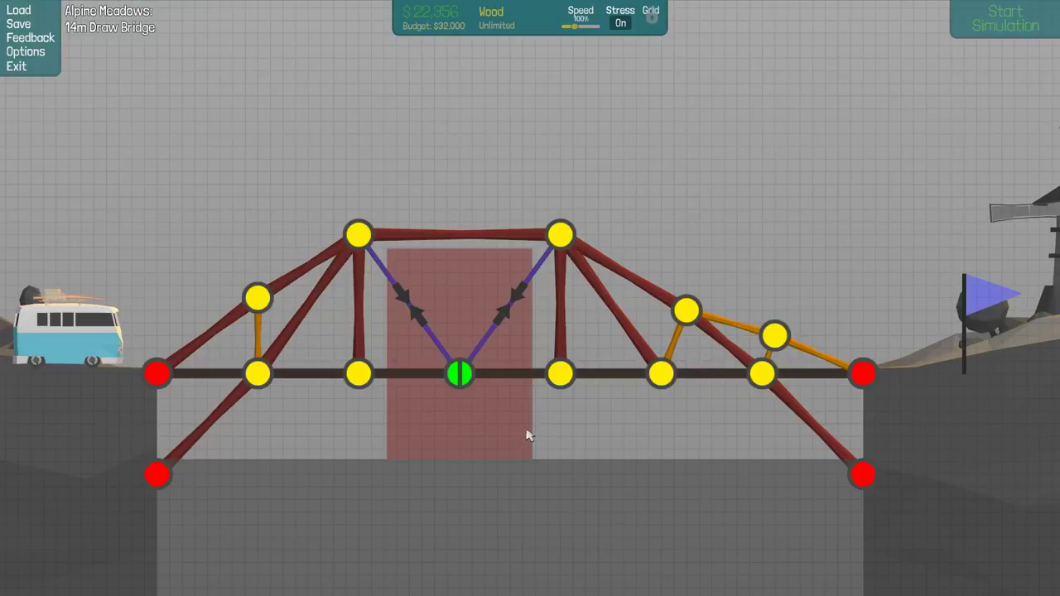
# Step: Delete the top beam between the truss peaks and shift both peak joints outward
pyautogui.click(358, 236)
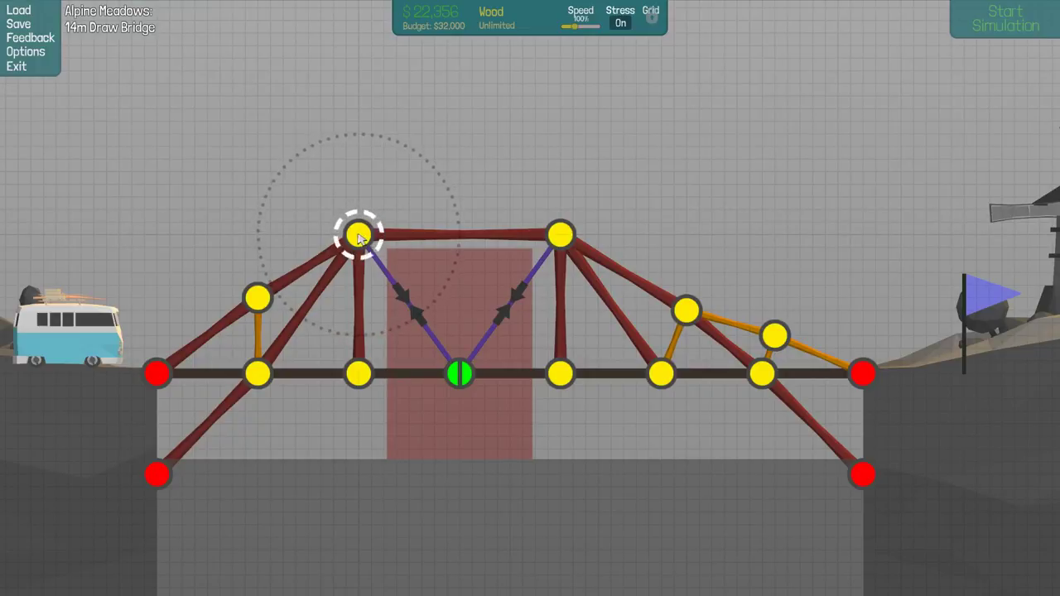
pyautogui.rightClick(359, 237)
pyautogui.scroll(-1, 359, 236)
pyautogui.scroll(-1, 359, 236)
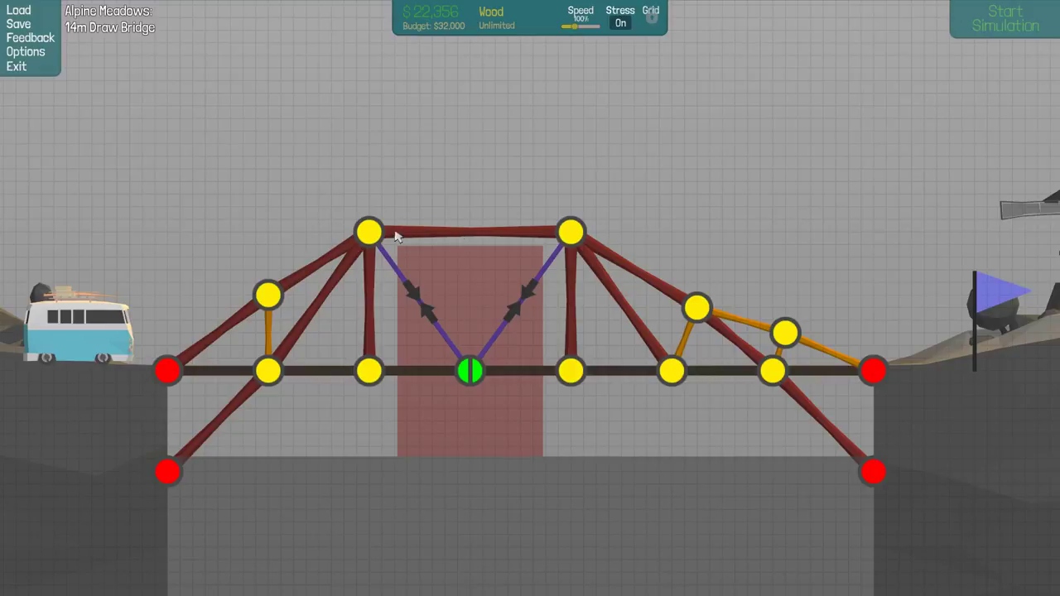
pyautogui.rightClick(505, 463)
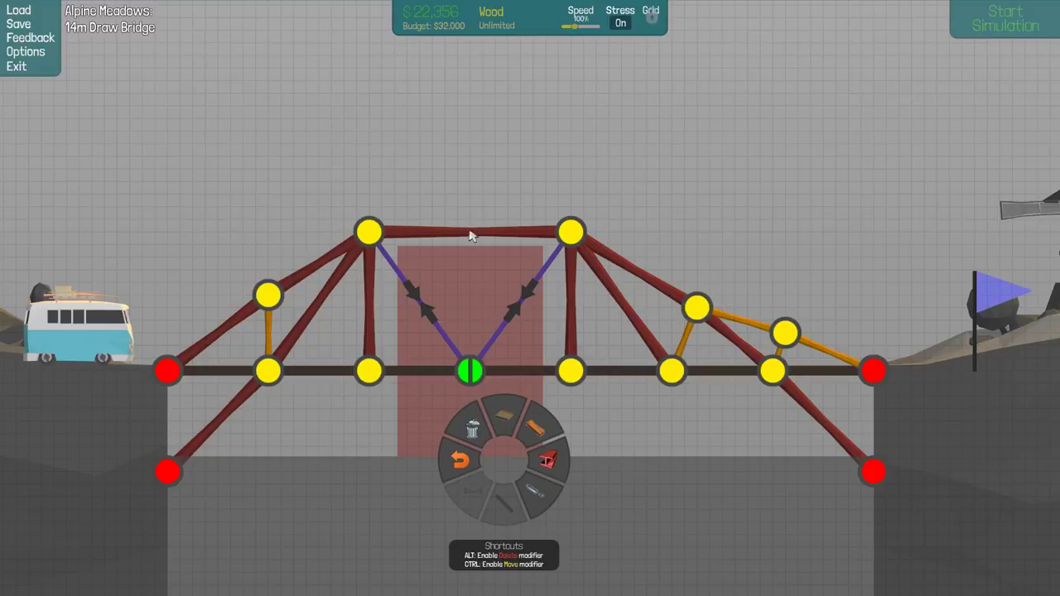
pyautogui.click(470, 231)
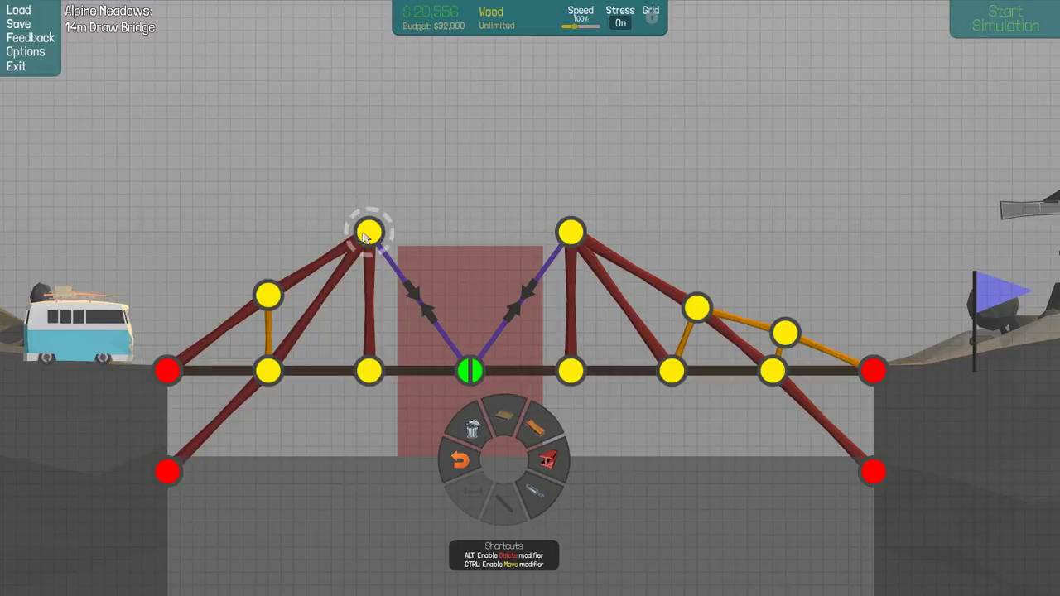
pyautogui.moveTo(370, 233); pyautogui.dragTo(348, 231)
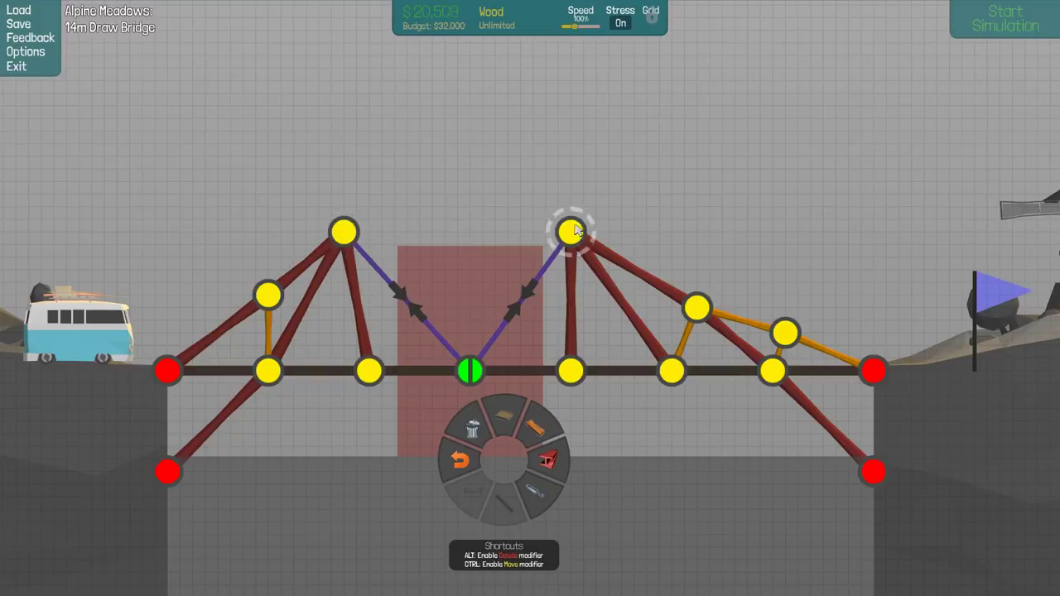
pyautogui.moveTo(571, 230); pyautogui.dragTo(598, 230)
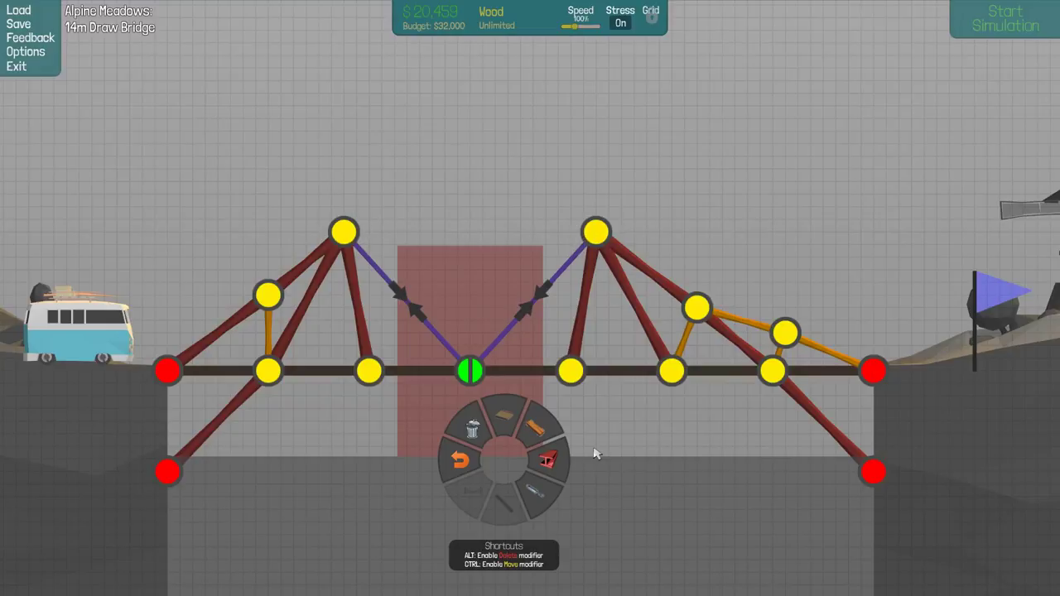
# Step: Run and stop the bridge test simulation twice
pyautogui.press('space')
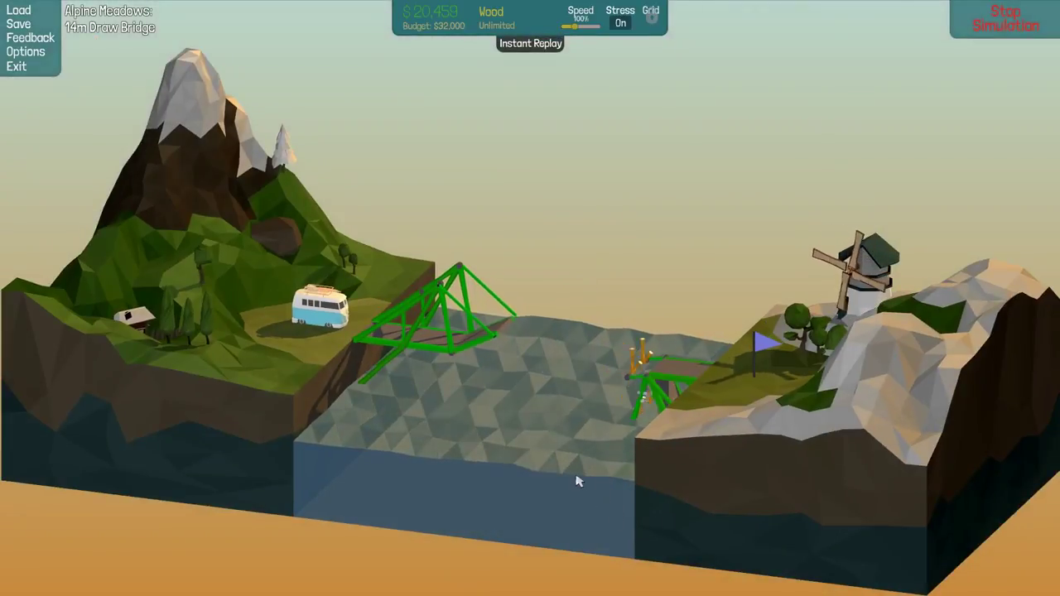
pyautogui.press('space')
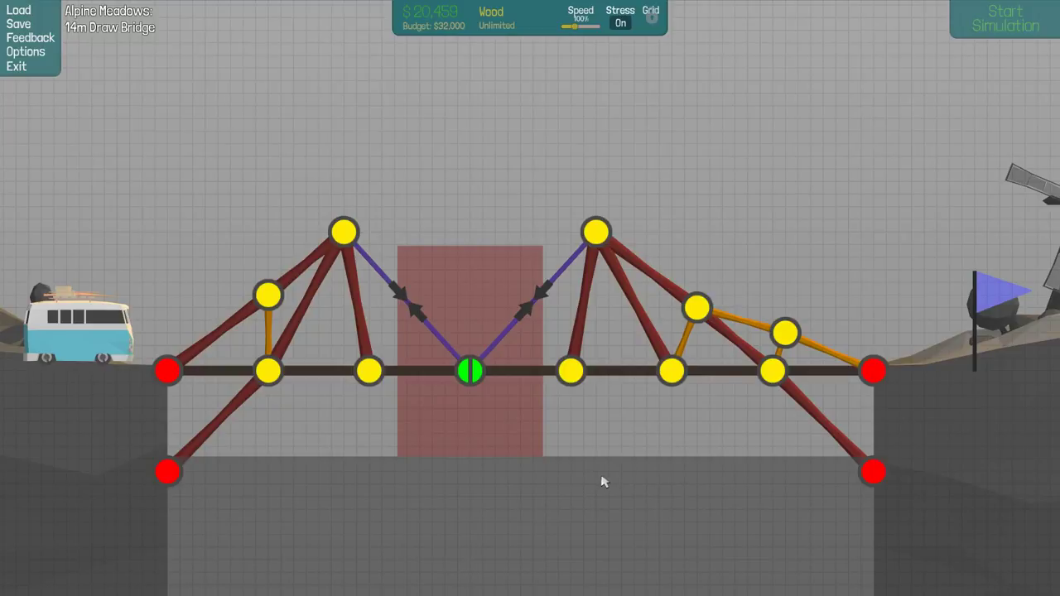
pyautogui.press('space')
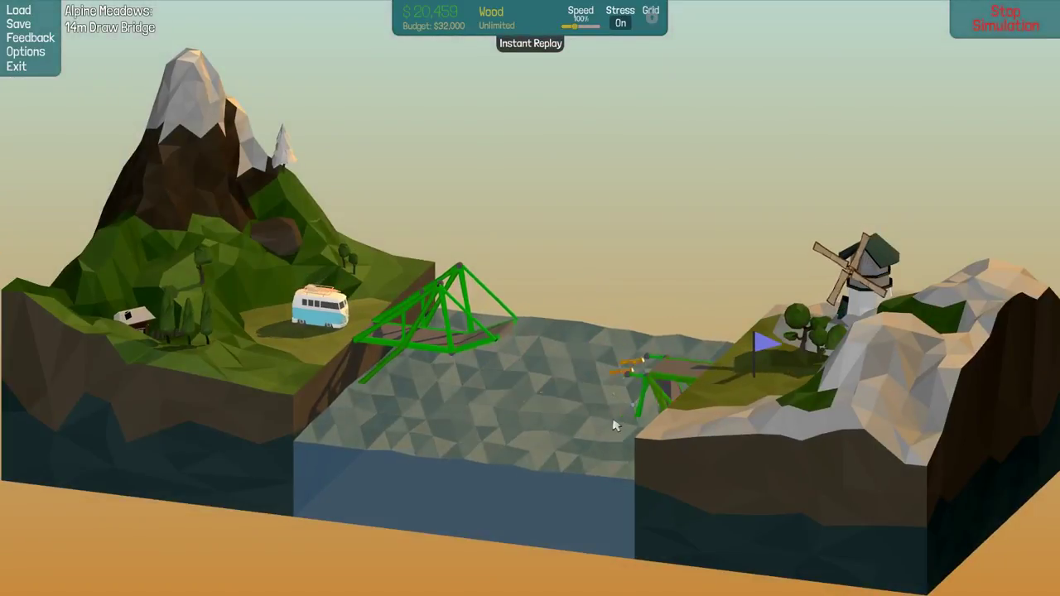
pyautogui.press('space')
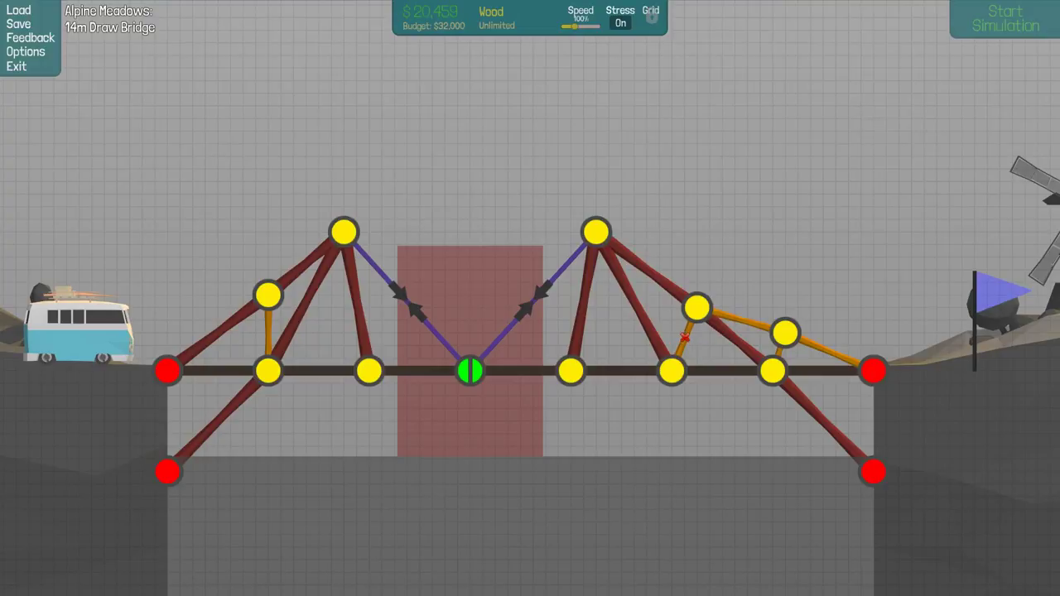
# Step: Delete the wooden brace and loose joint, then add a steel member to the right anchor
pyautogui.rightClick(745, 321)
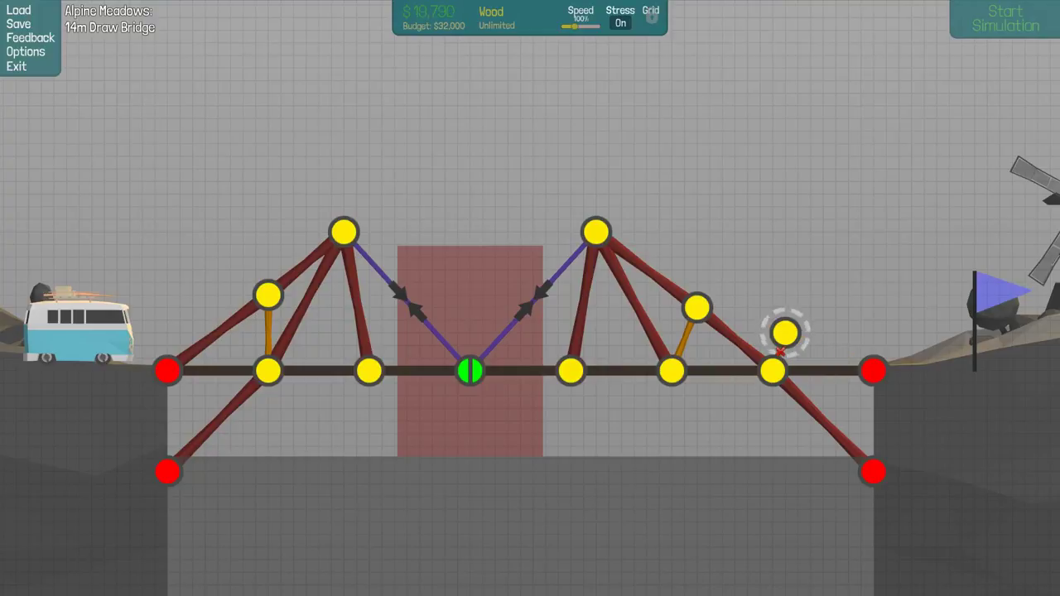
pyautogui.rightClick(785, 333)
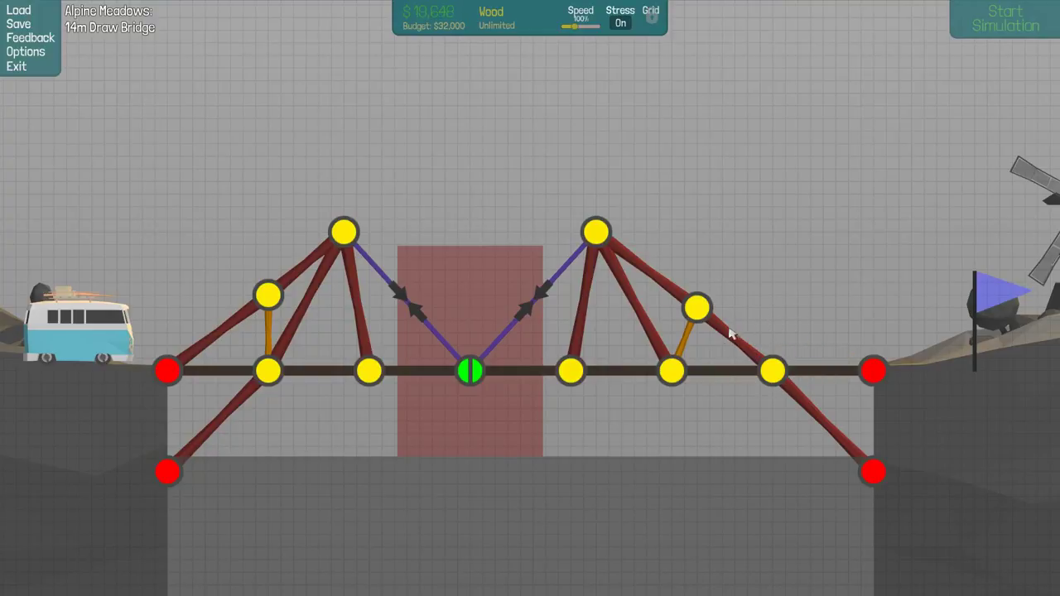
pyautogui.middleClick(727, 362)
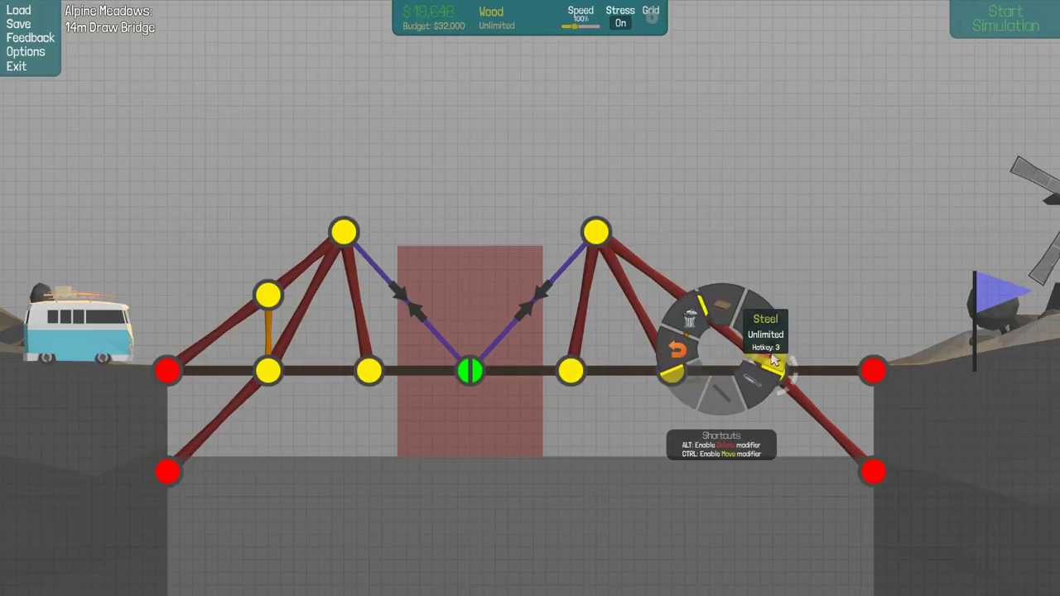
pyautogui.moveTo(697, 308); pyautogui.dragTo(874, 371)
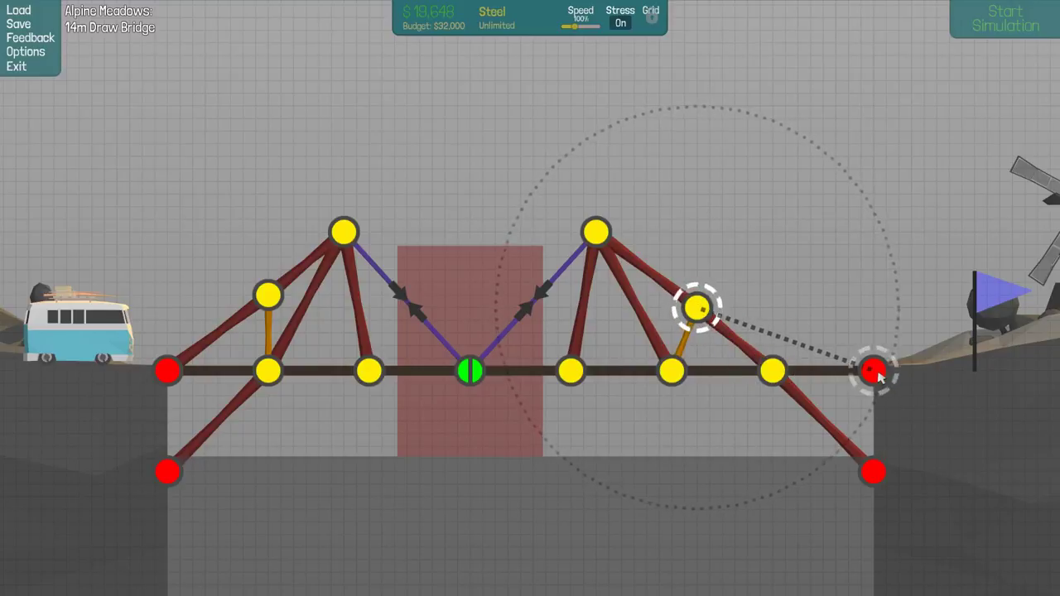
pyautogui.rightClick(708, 447)
pyautogui.press('space')
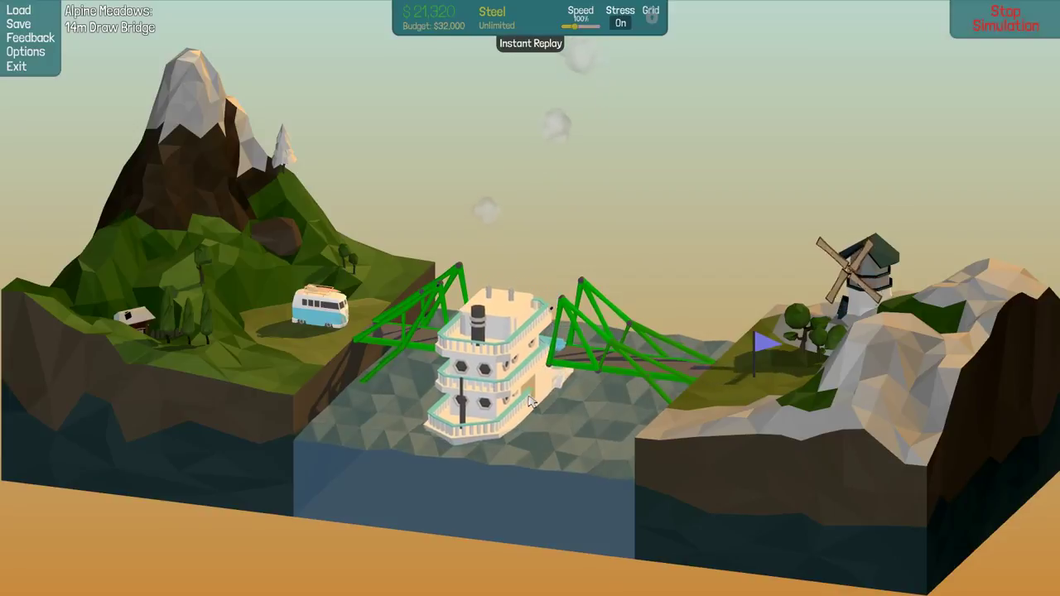
pyautogui.press('space')
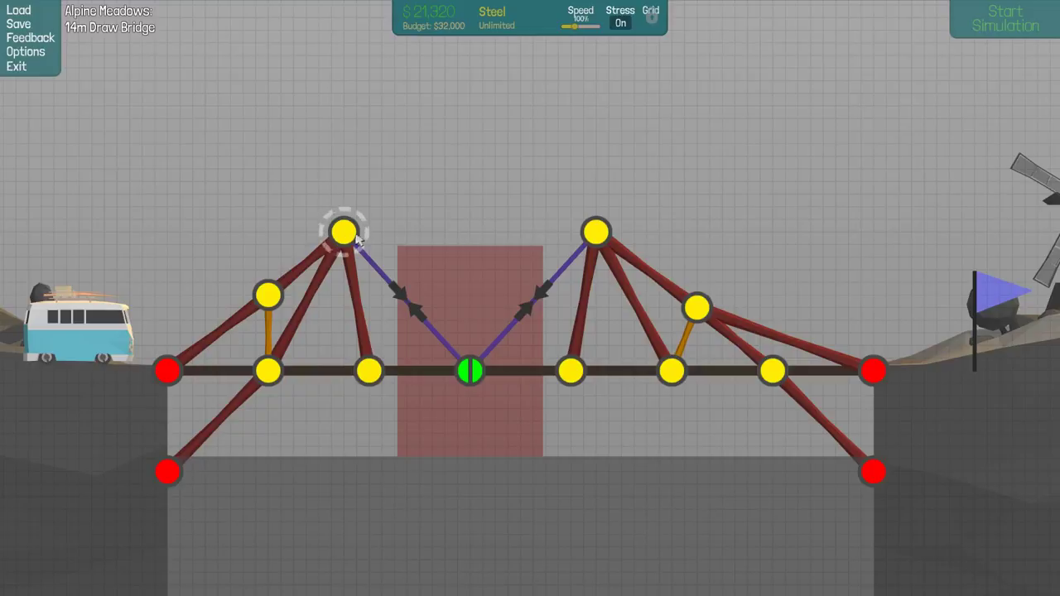
# Step: Move the left peak down-left and the right peak down-right, then run and stop a test
pyautogui.moveTo(344, 231); pyautogui.dragTo(321, 255)
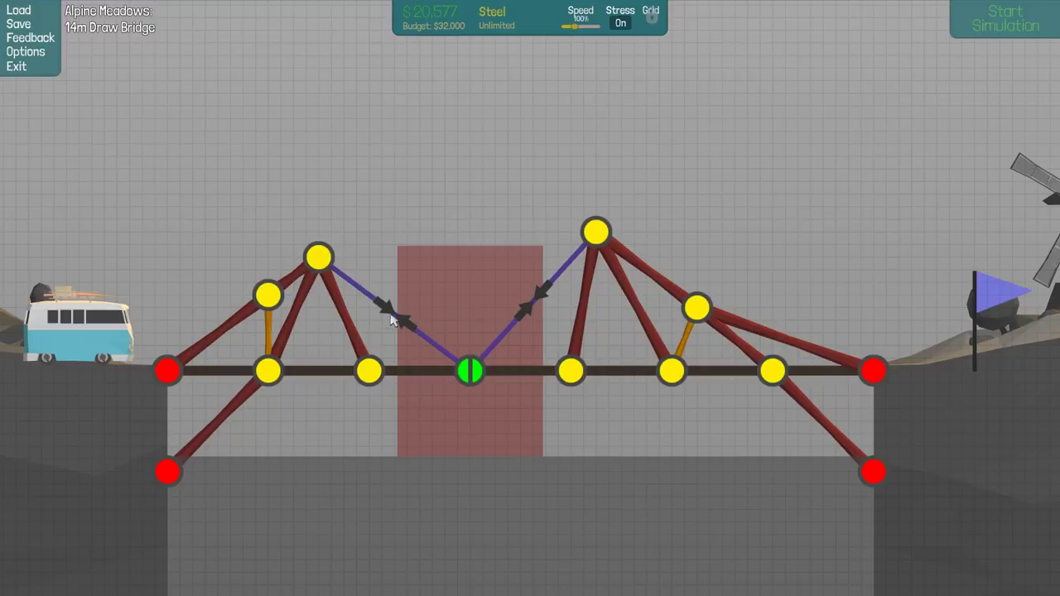
pyautogui.moveTo(596, 232); pyautogui.dragTo(623, 269)
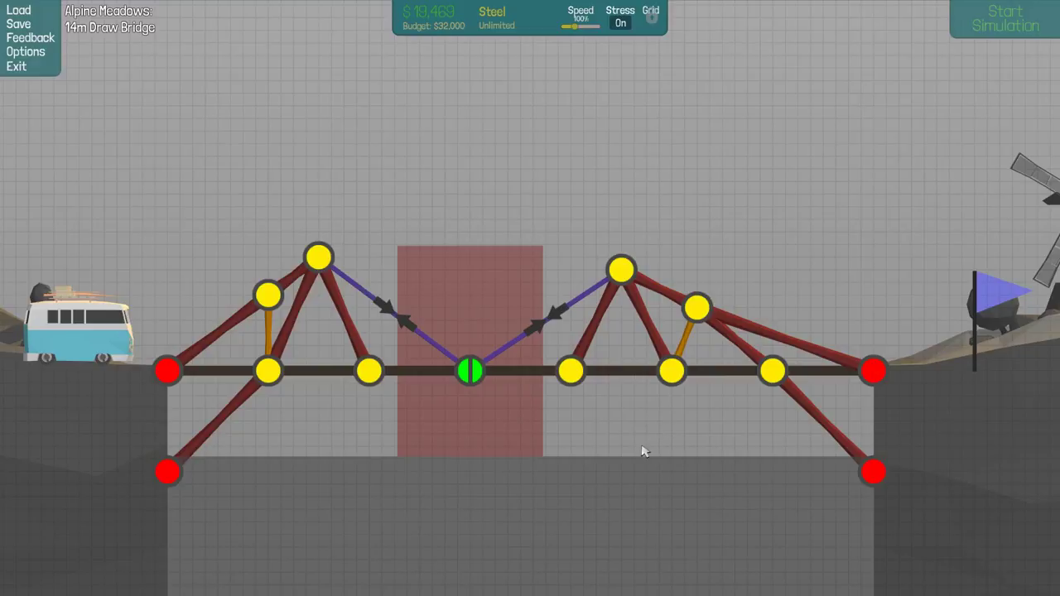
pyautogui.press('space')
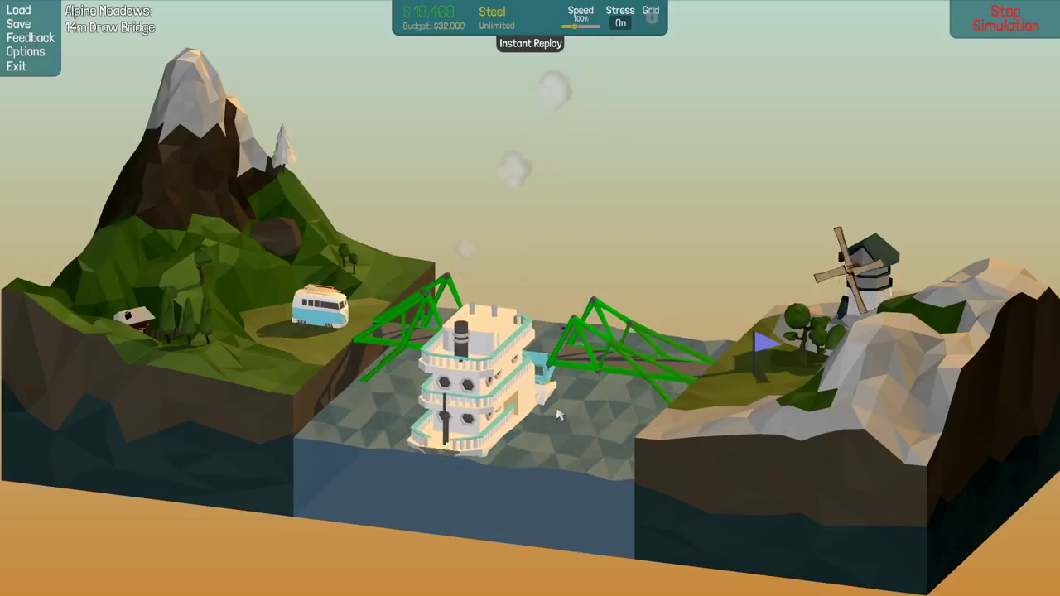
pyautogui.press('space')
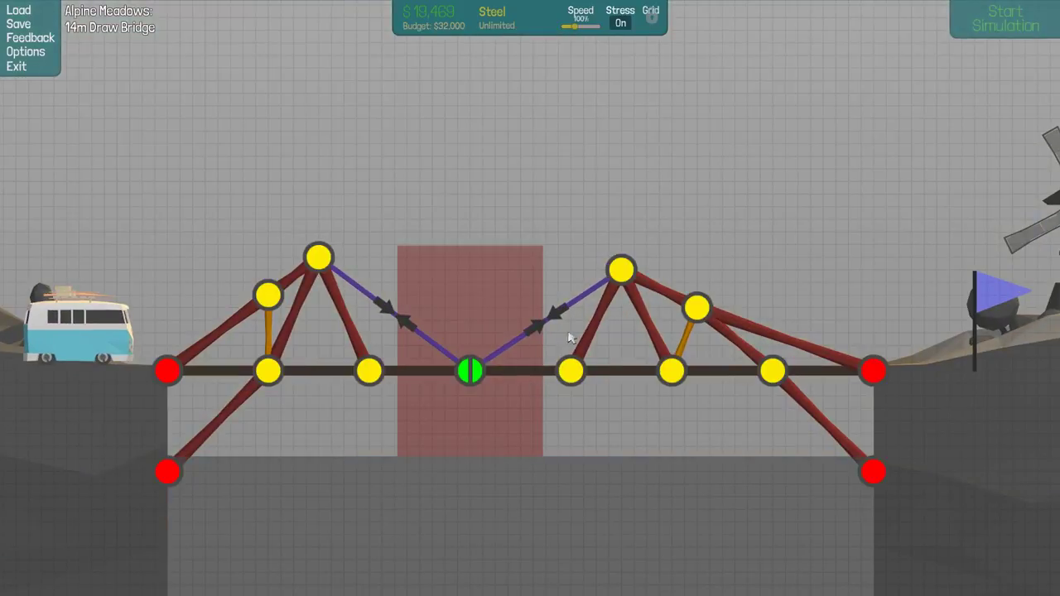
# Step: Drag the left and right peak joints down close to the deck
pyautogui.click(623, 273)
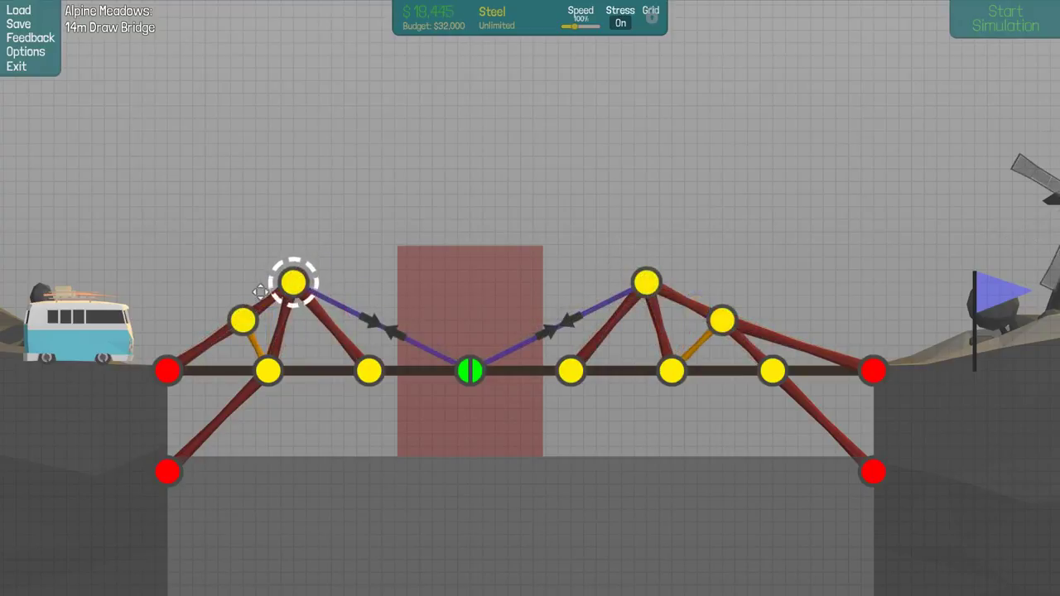
pyautogui.moveTo(293, 281); pyautogui.dragTo(280, 319)
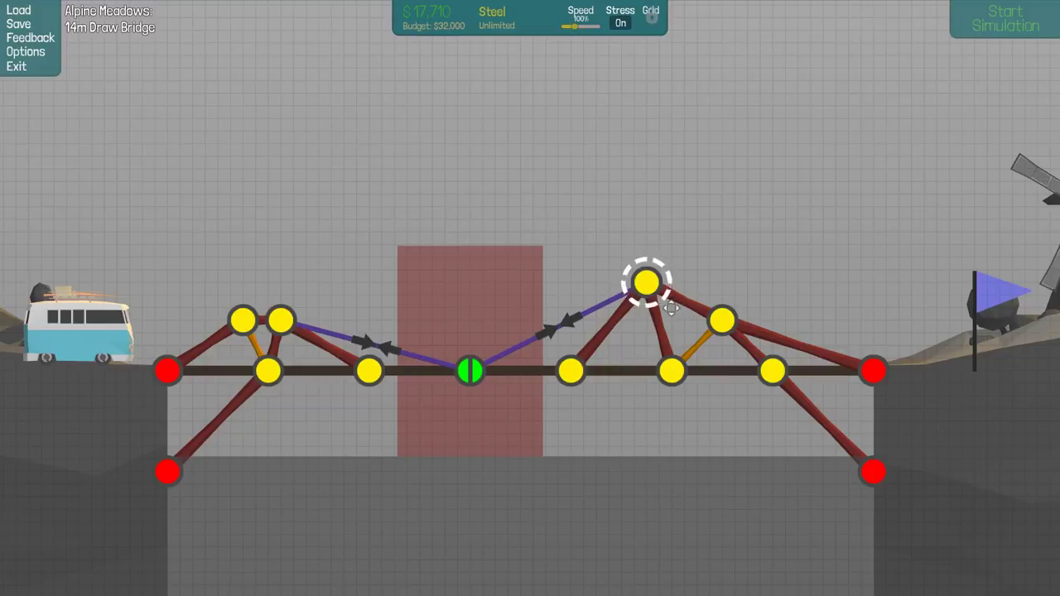
pyautogui.moveTo(646, 282); pyautogui.dragTo(660, 336)
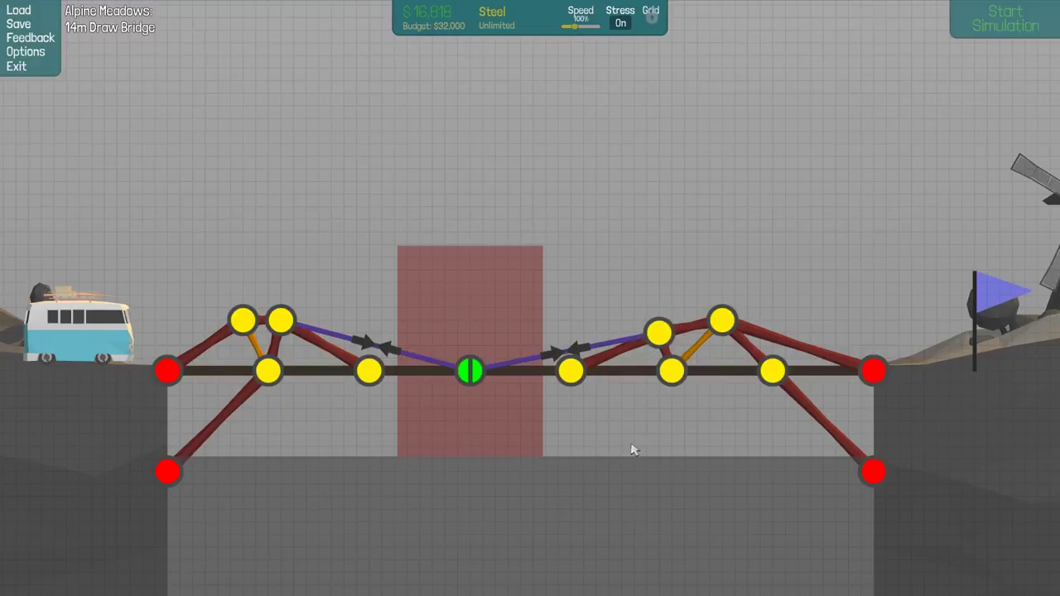
# Step: Run the final test so the van crosses and the 14m Draw Bridge completes at $16,818
pyautogui.press('space')
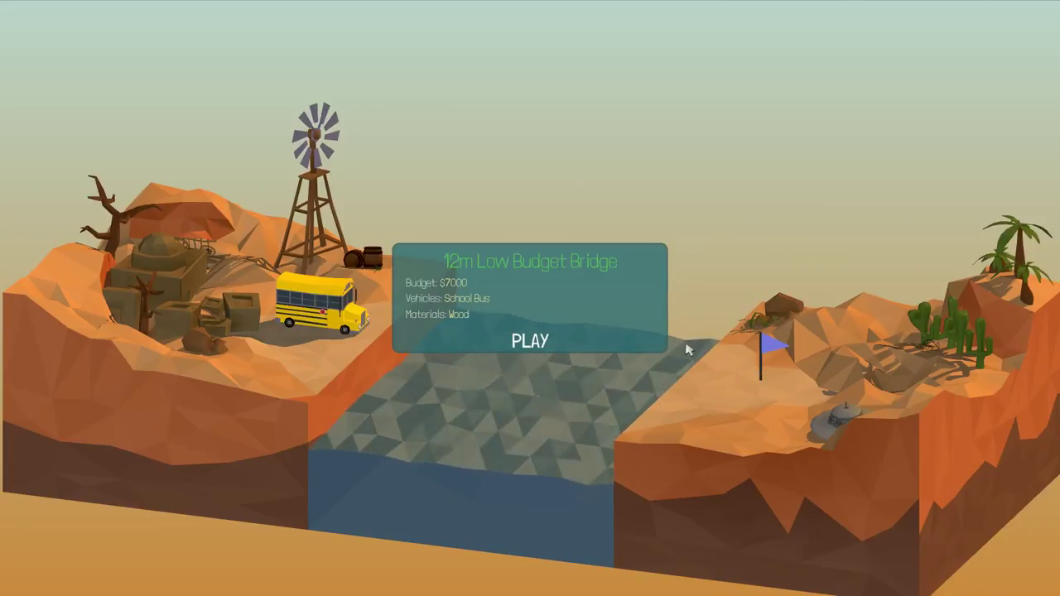
# Step: Start the 12m Low Budget Bridge, exit to the world map, and go to Desert Winds
pyautogui.click(535, 343)
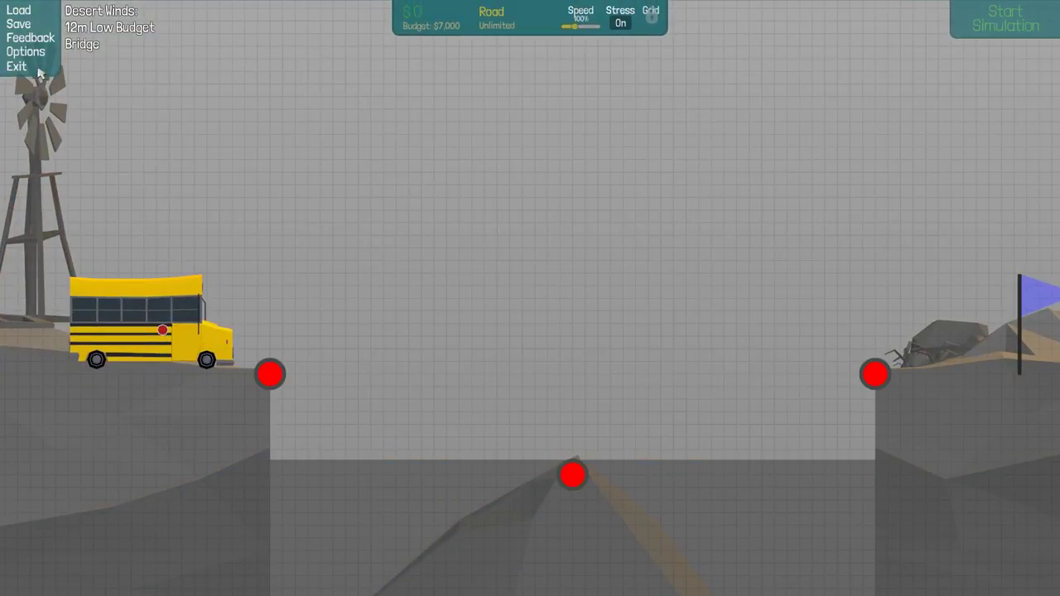
pyautogui.click(16, 66)
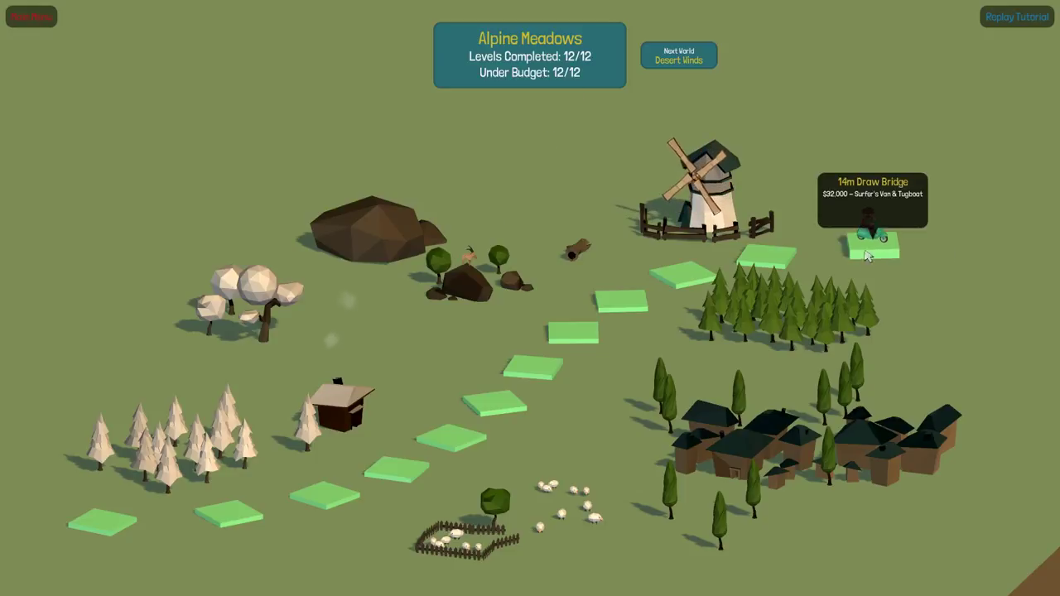
pyautogui.click(679, 57)
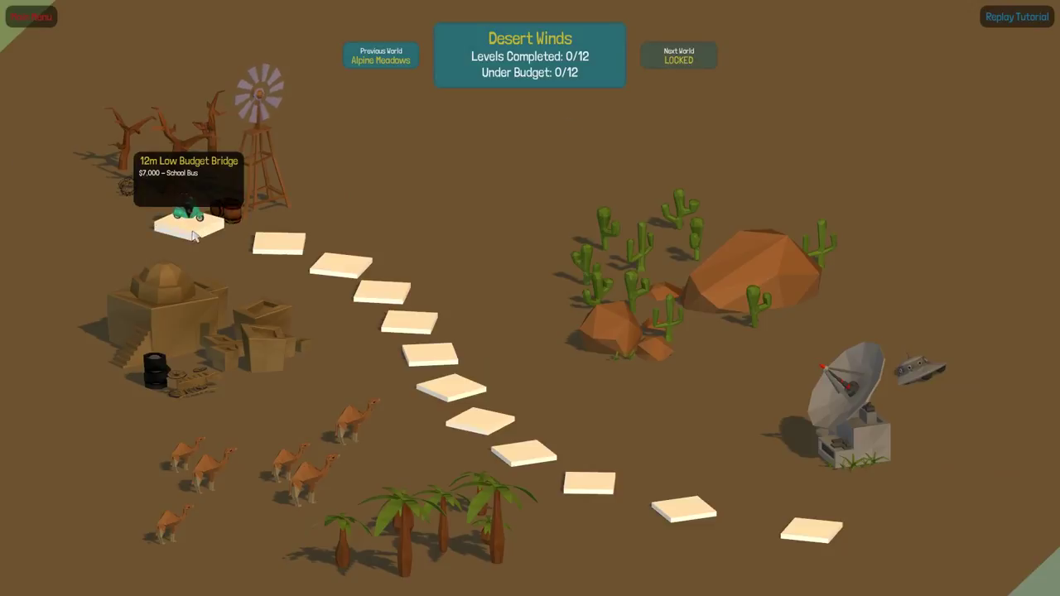